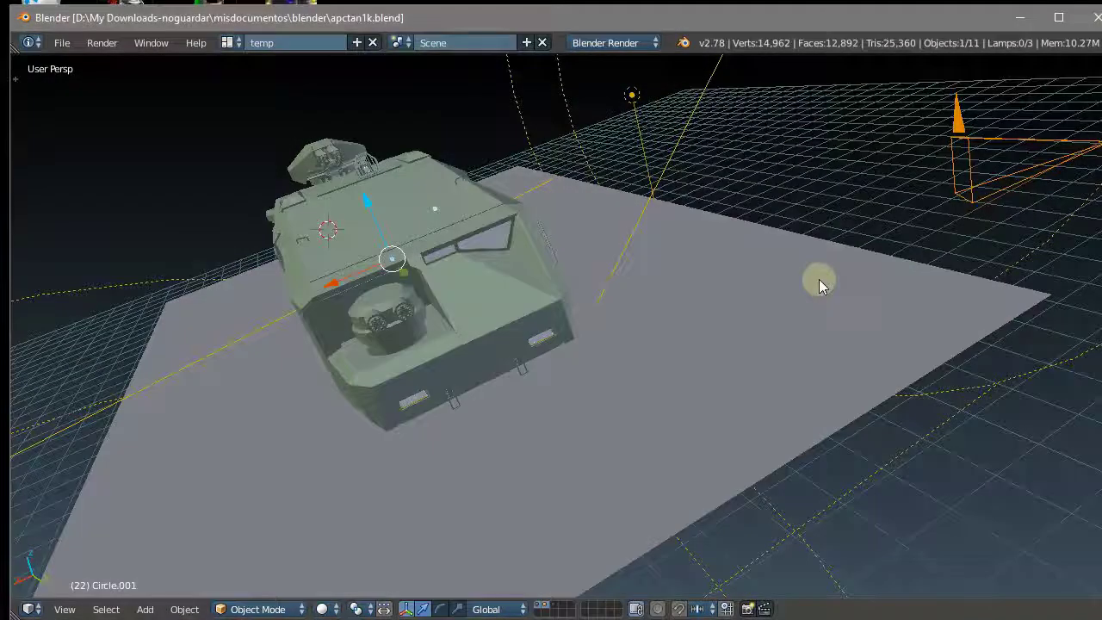
- Orbit, step and zoom the view around the armoured vehicle to inspect it from several angles
mouse_move(606, 255)
middle_mouse_down()
mouse_move(466, 262)
mouse_move(627, 295)
mouse_move(967, 301)
middle_mouse_up()
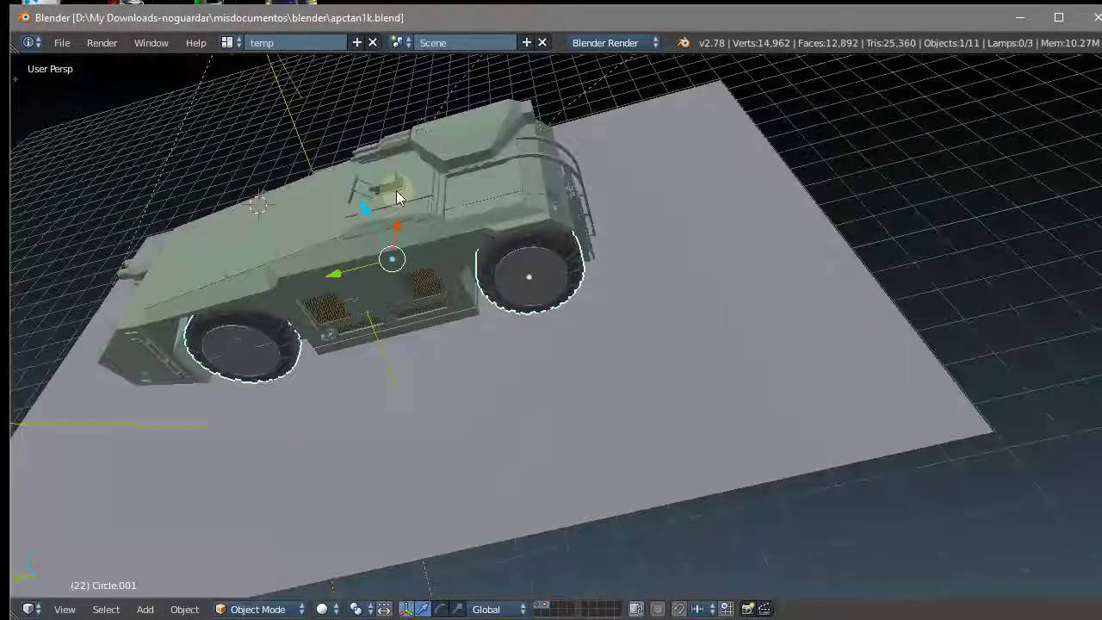
mouse_move(397, 192)
middle_mouse_down()
mouse_move(493, 187)
mouse_move(660, 215)
mouse_move(414, 205)
middle_mouse_up()
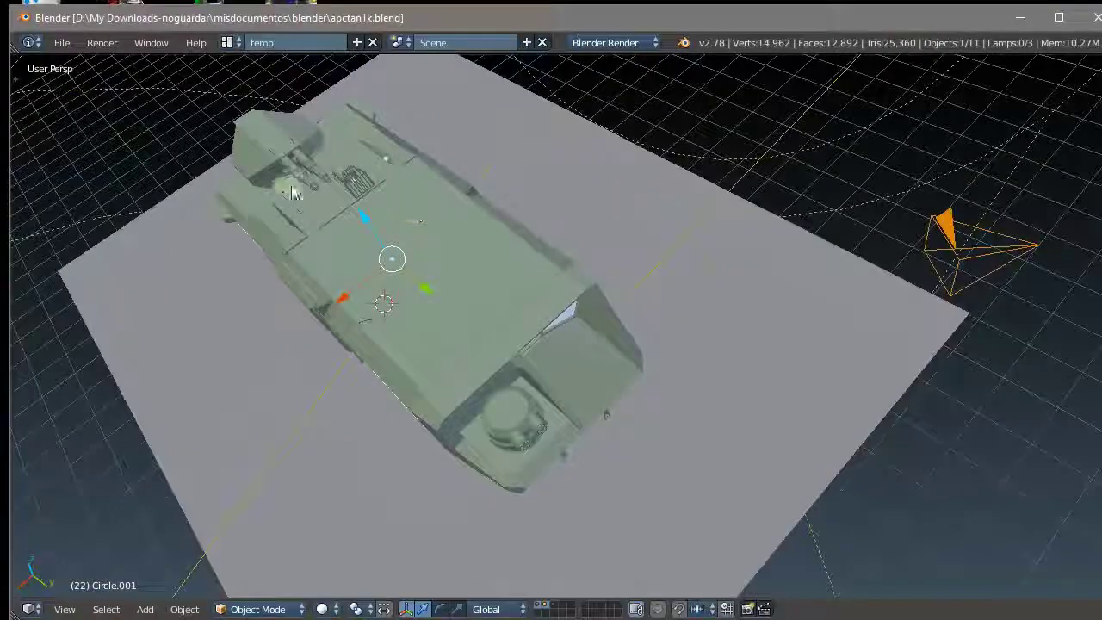
mouse_move(295, 184)
middle_mouse_down()
mouse_move(367, 123)
mouse_move(786, 181)
mouse_move(881, 322)
mouse_move(790, 435)
mouse_move(403, 354)
mouse_move(514, 84)
mouse_move(340, 290)
mouse_move(726, 258)
mouse_move(908, 467)
mouse_move(632, 522)
mouse_move(546, 460)
mouse_move(337, 192)
mouse_move(427, 145)
middle_mouse_up()
key("KP_6")
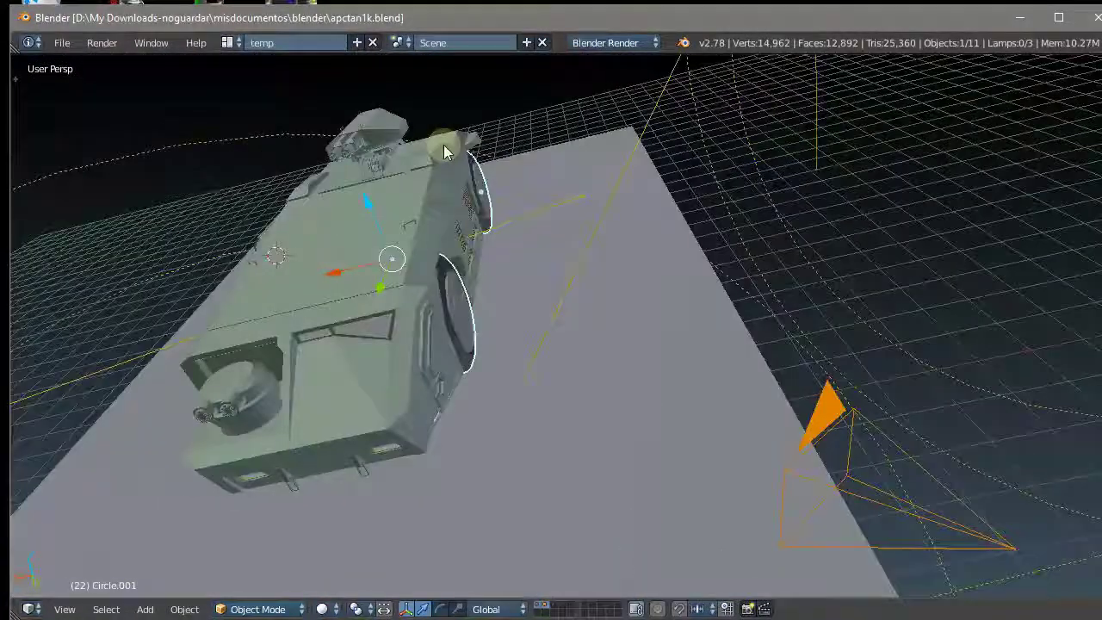
key("KP_4")
key("KP_6")
key("KP_4")
key("KP_8")
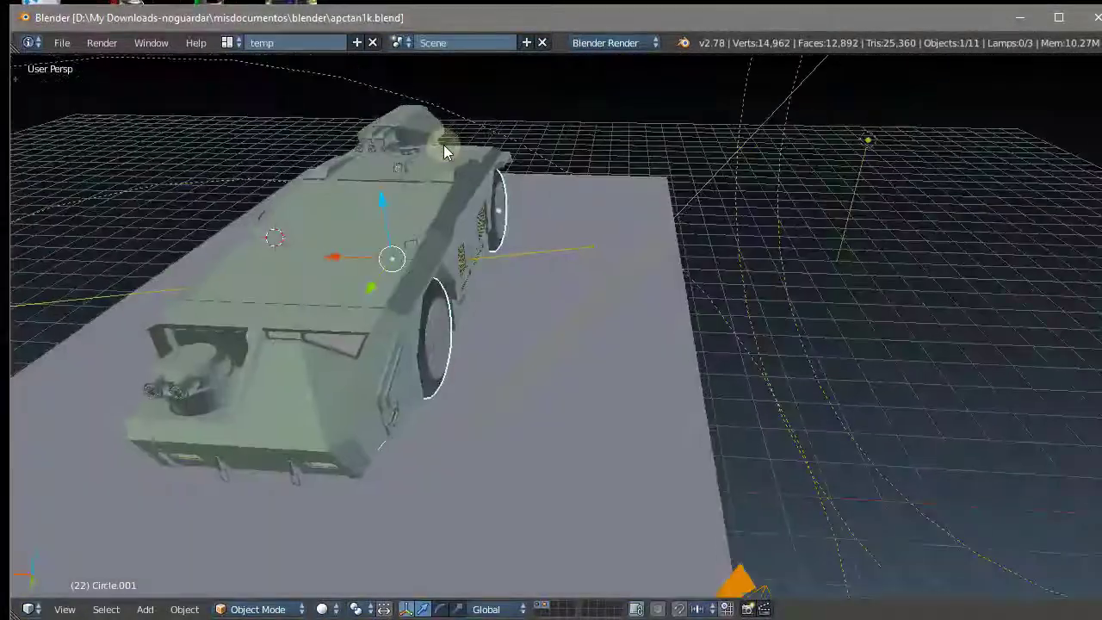
key("KP_4")
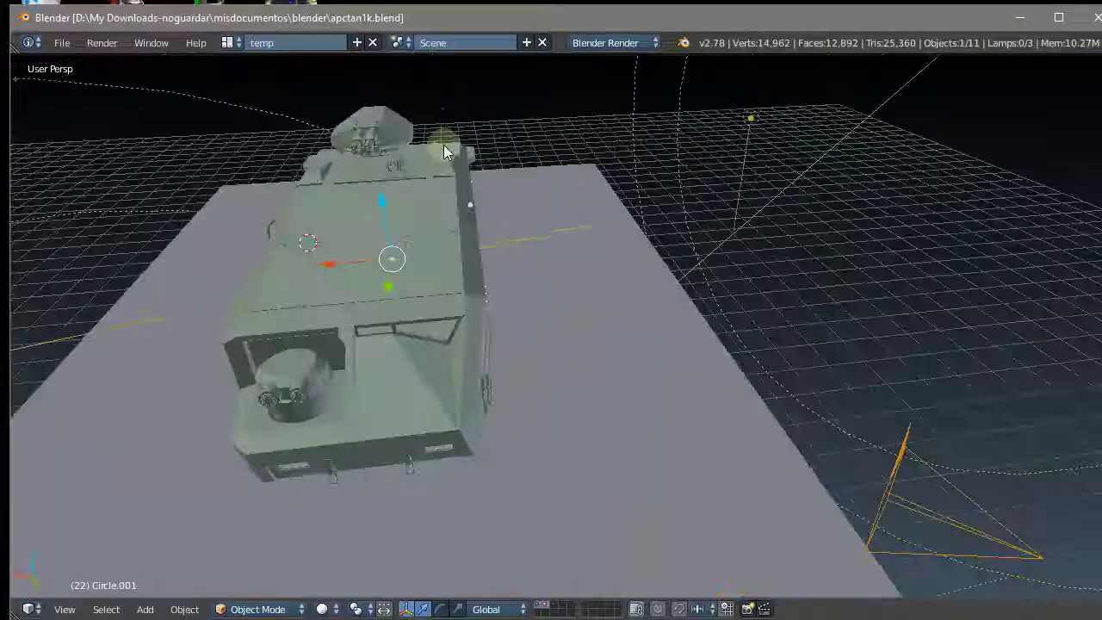
key("KP_4")
key("KP_4")
key("KP_4")
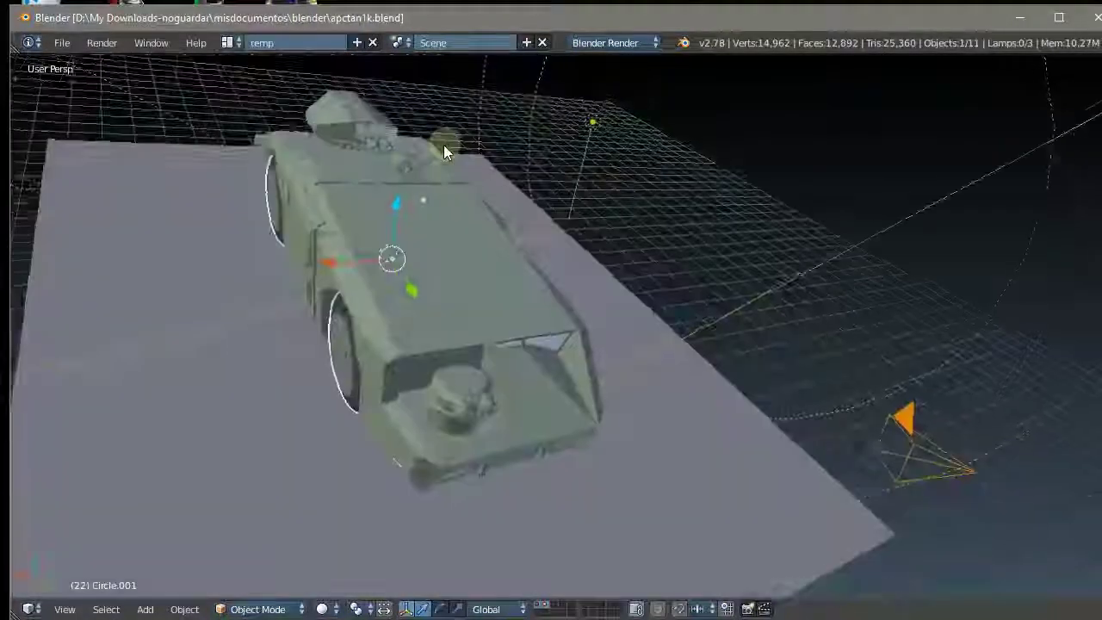
key("KP_6")
key("KP_4")
key("KP_6")
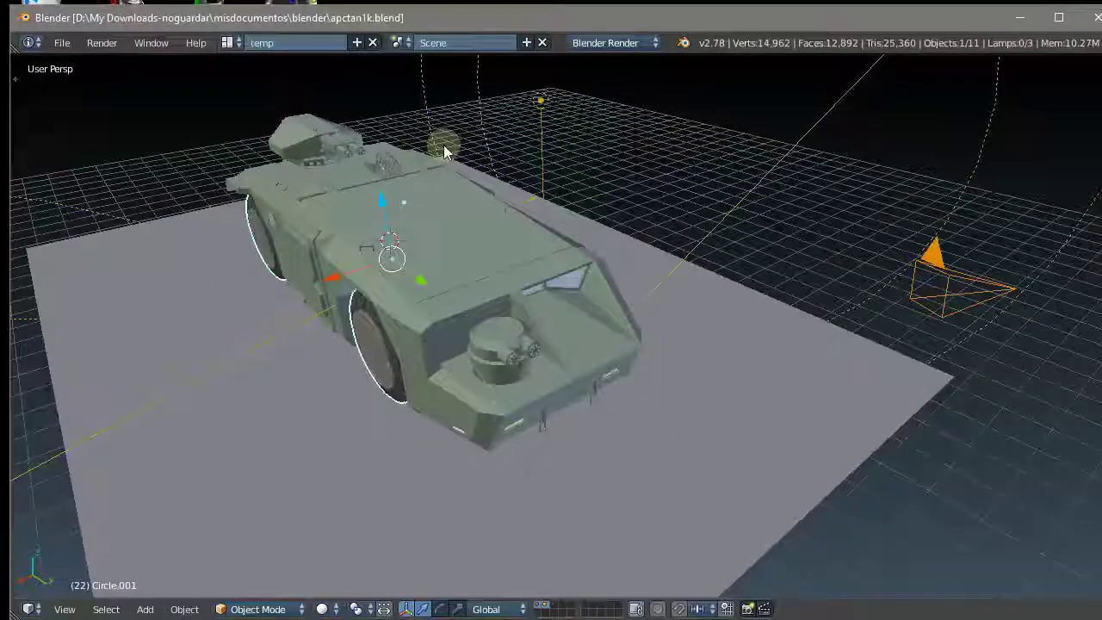
key("KP_6")
key("KP_6")
key("KP_4")
key("KP_4")
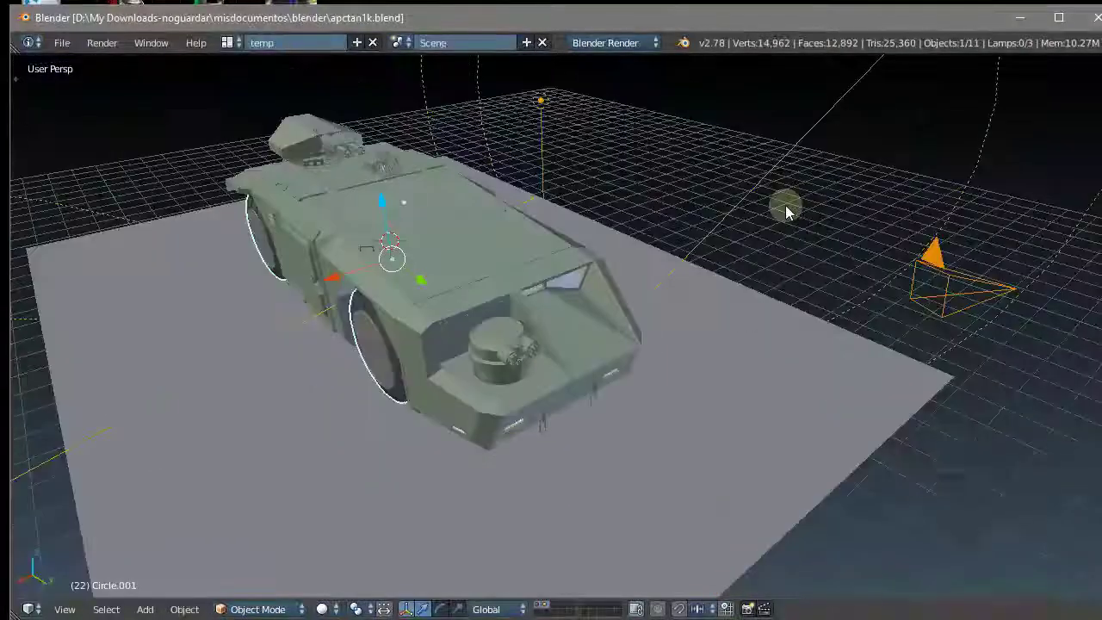
key("KP_6")
key("KP_4")
key("KP_6")
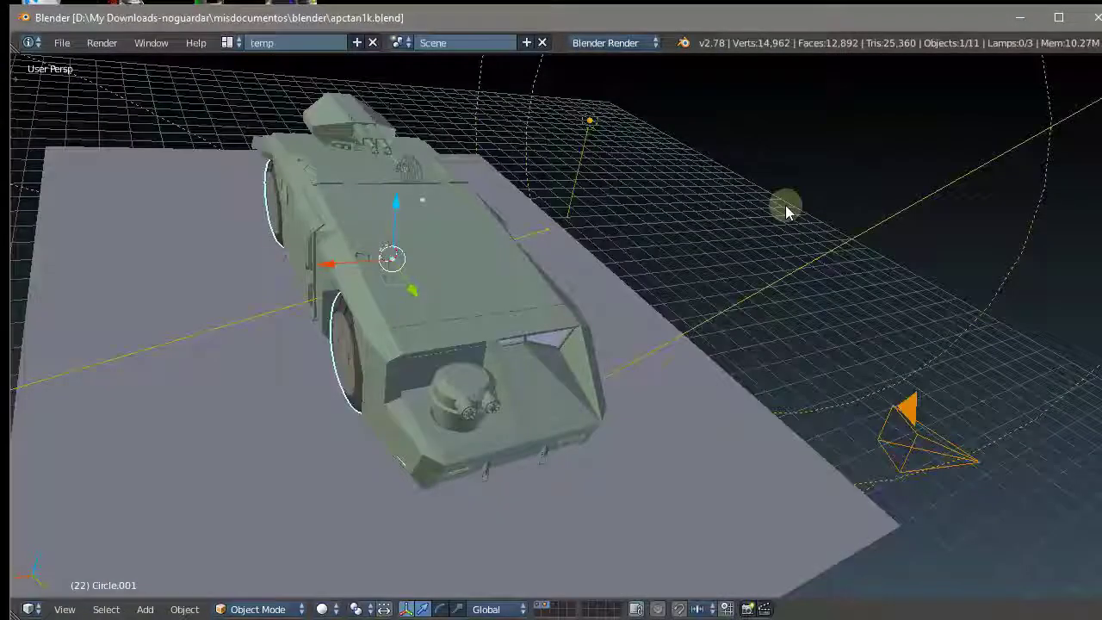
key("KP_4")
key("KP_6")
key("KP_6")
key("KP_4")
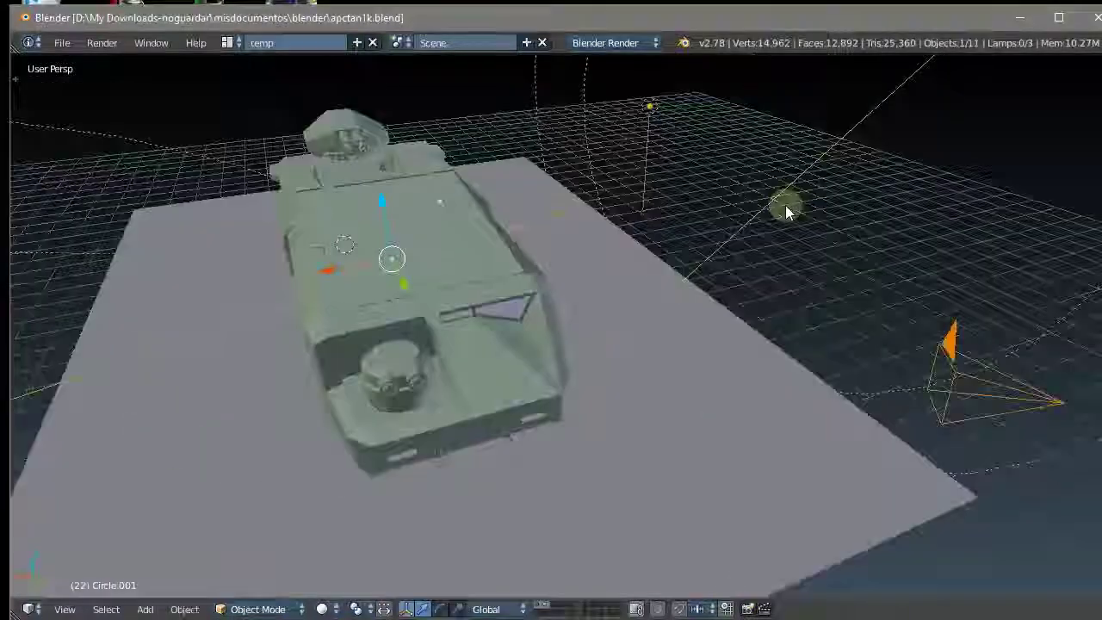
key("KP_8")
key("KP_2")
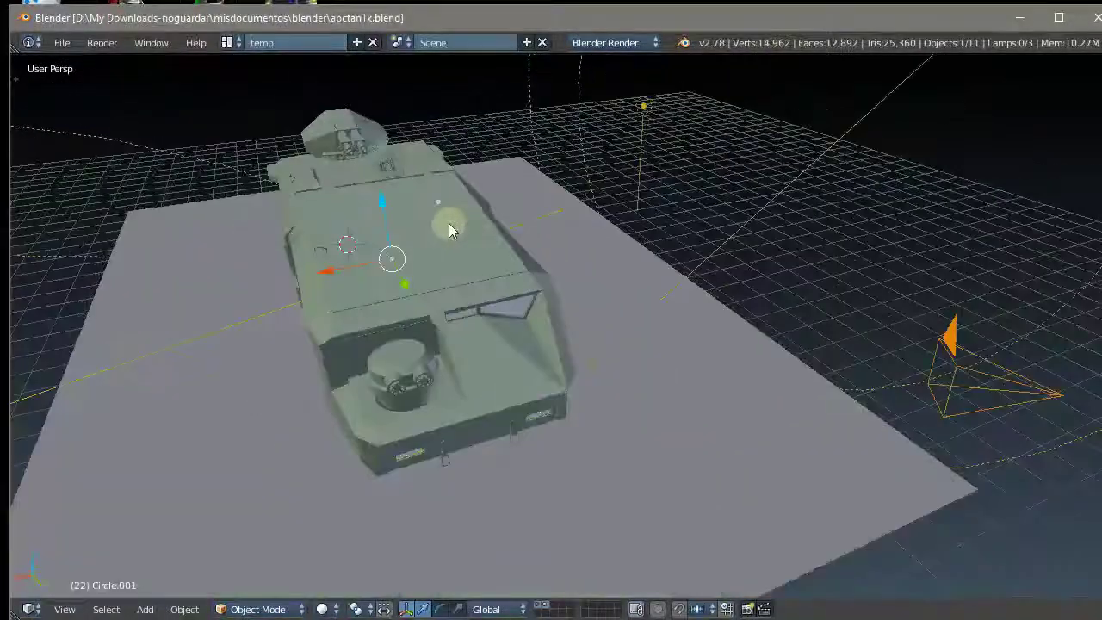
key("KP_2")
key("KP_4")
key("KP_6")
key("KP_8")
key("KP_8")
key("KP_Subtract")
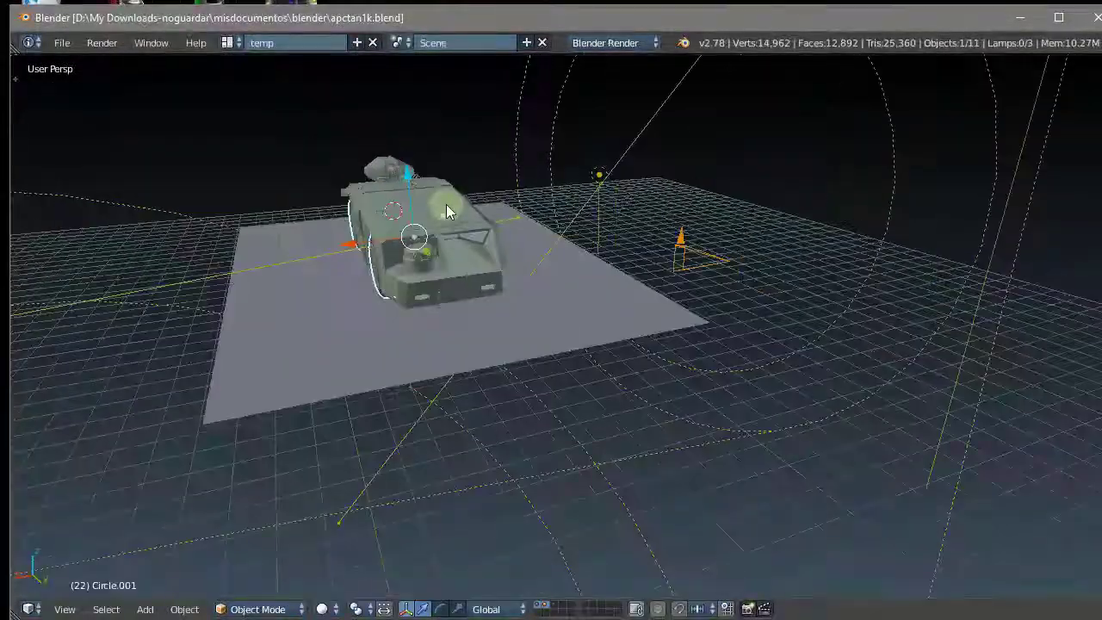
key("KP_Add")
key("KP_Add")
key("KP_Subtract")
key("KP_4")
key("KP_2")
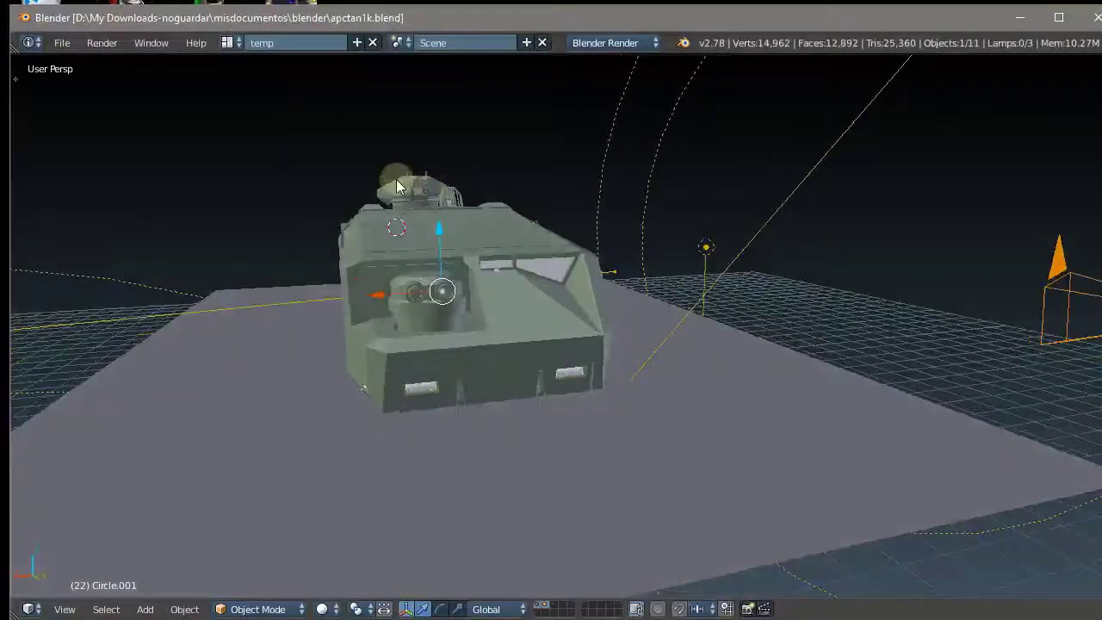
key("KP_Add")
mouse_move(396, 182)
middle_mouse_down()
mouse_move(615, 167)
mouse_move(854, 206)
mouse_move(985, 207)
mouse_move(511, 292)
mouse_move(672, 233)
middle_mouse_up()
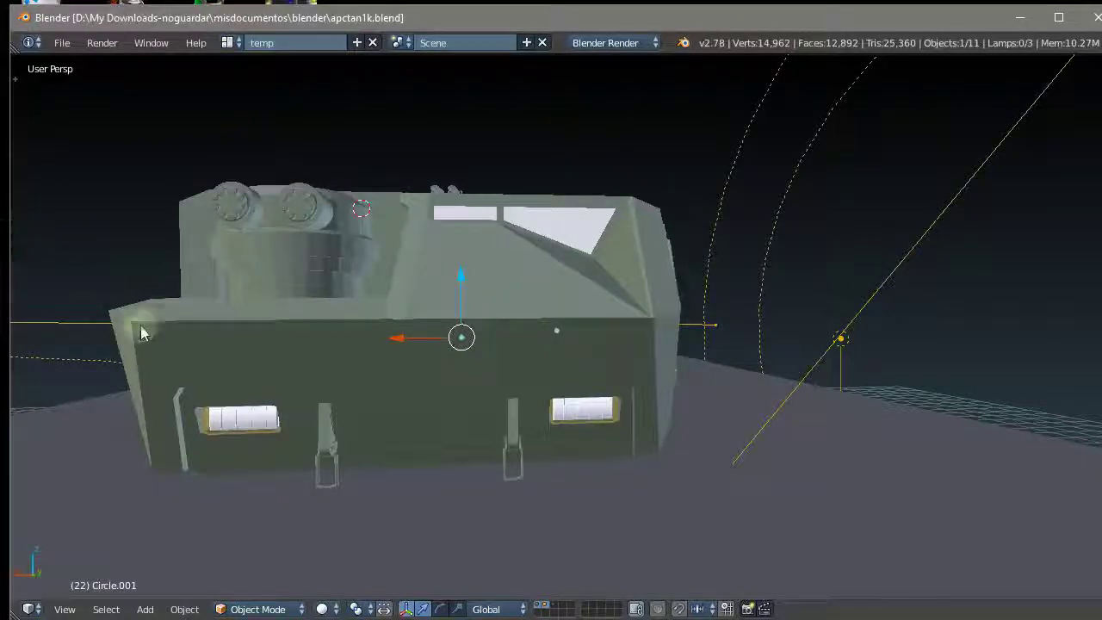
- Show the Tool Shelf and reload the start-up file for the default cube scene
key("t")
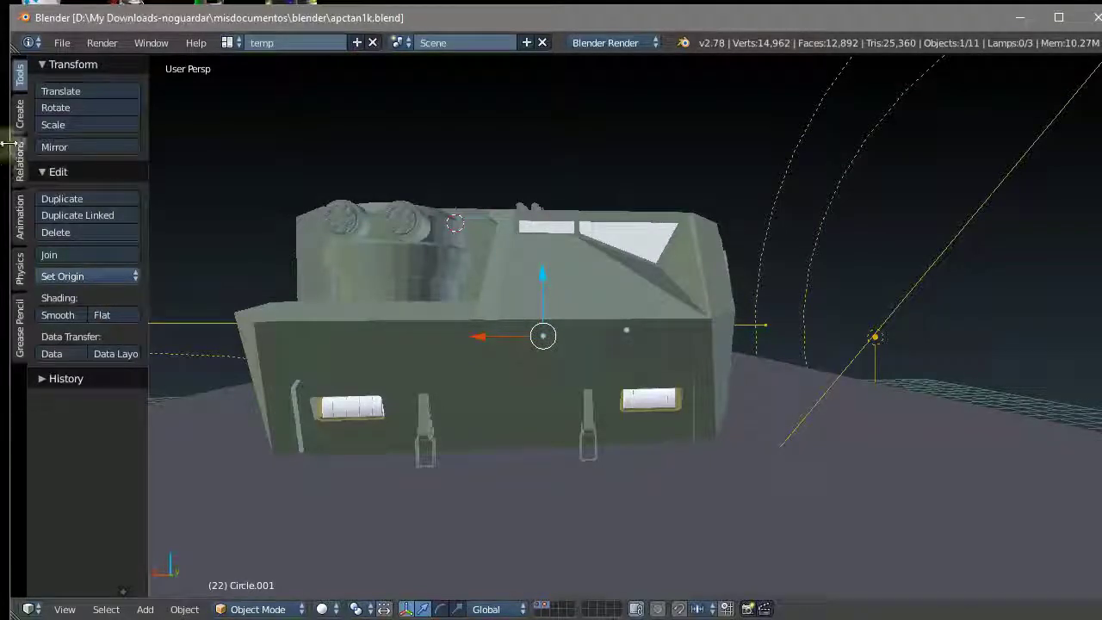
left_click(62, 42)
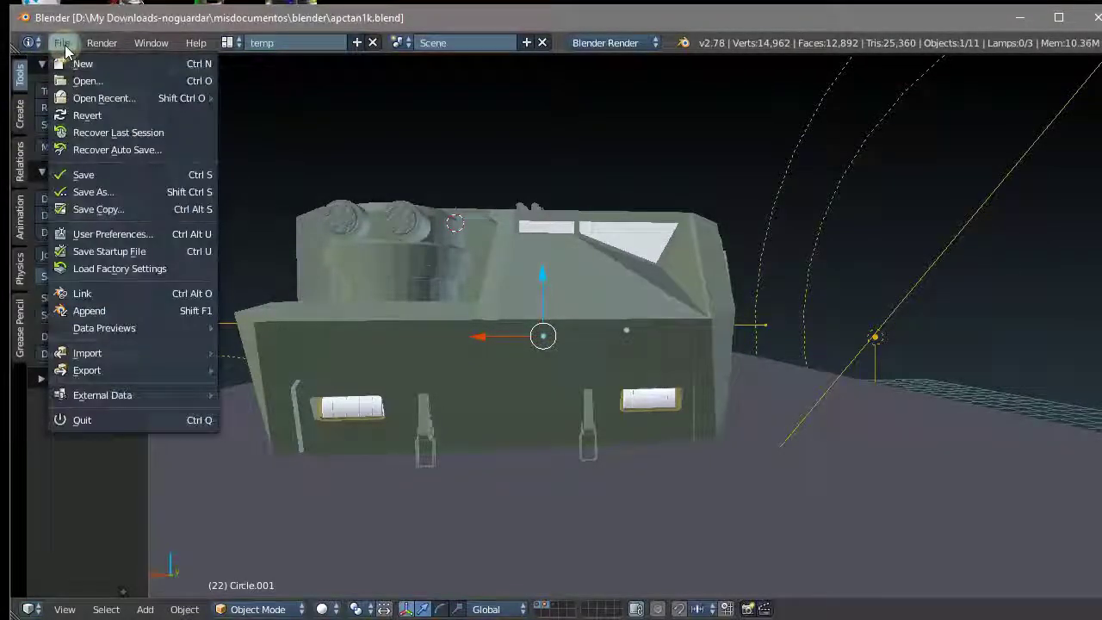
left_click(62, 42)
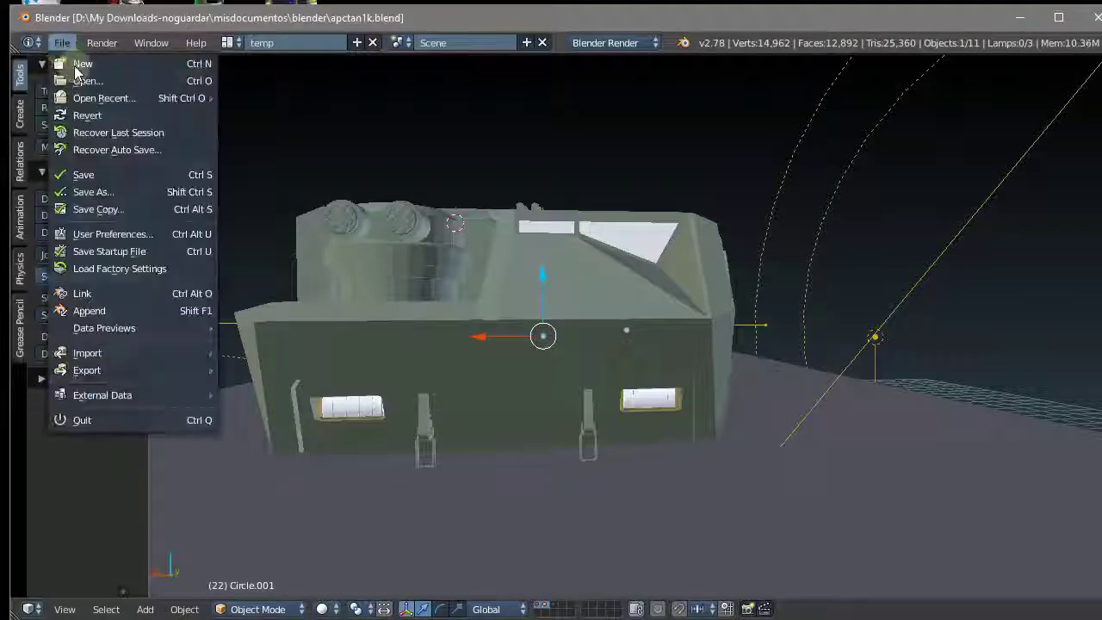
left_click(82, 67)
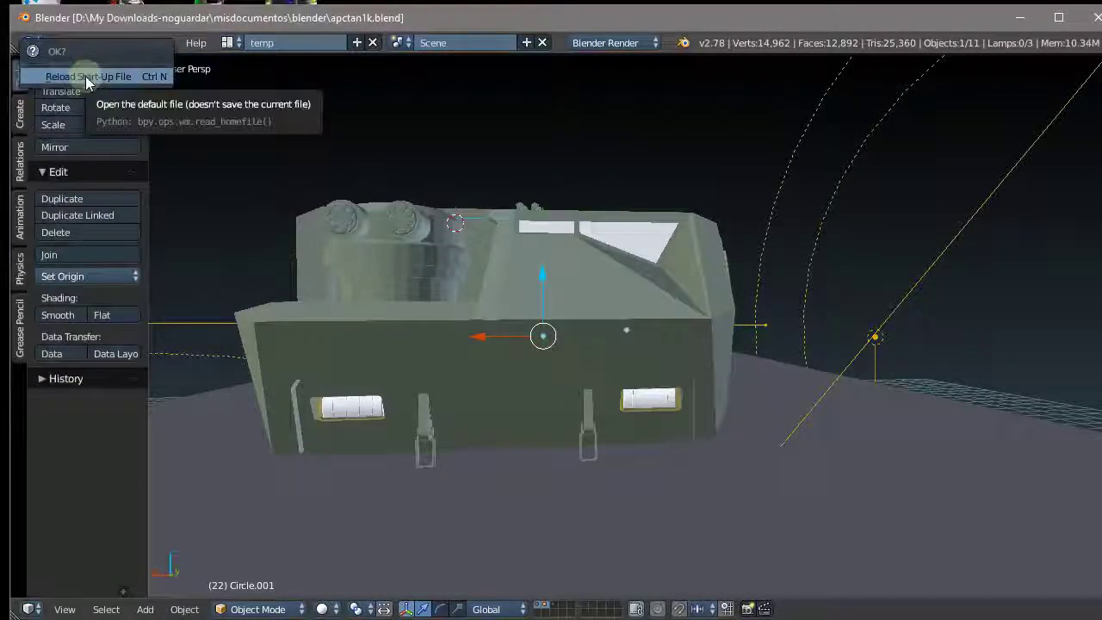
left_click(86, 77)
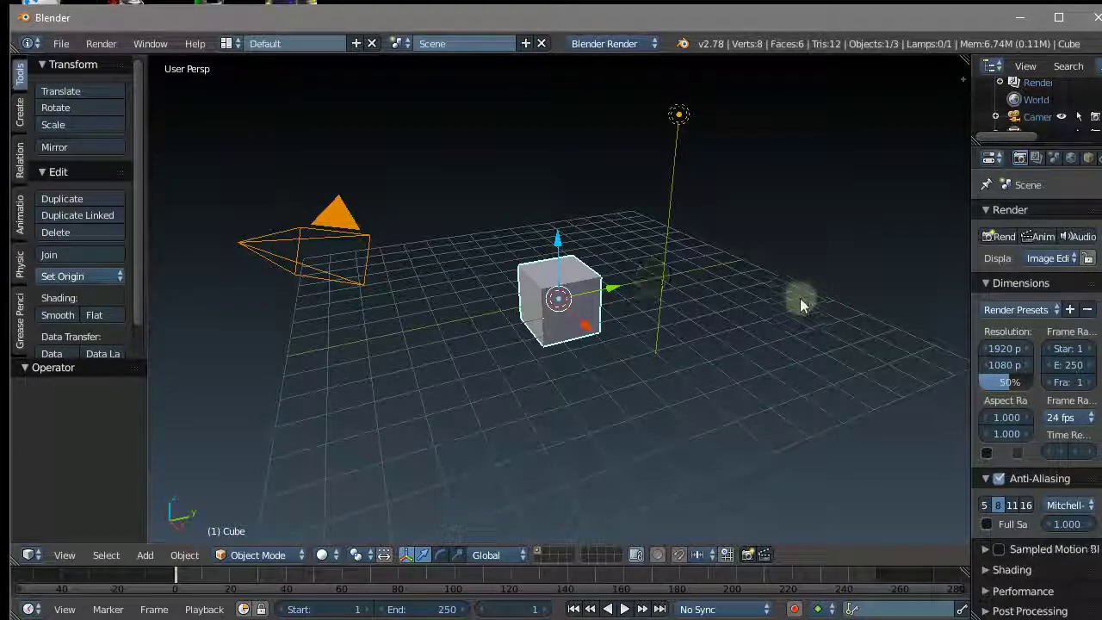
- Orbit and zoom the view in close on the default cube
middle_click_drag(799, 298, 689, 284)
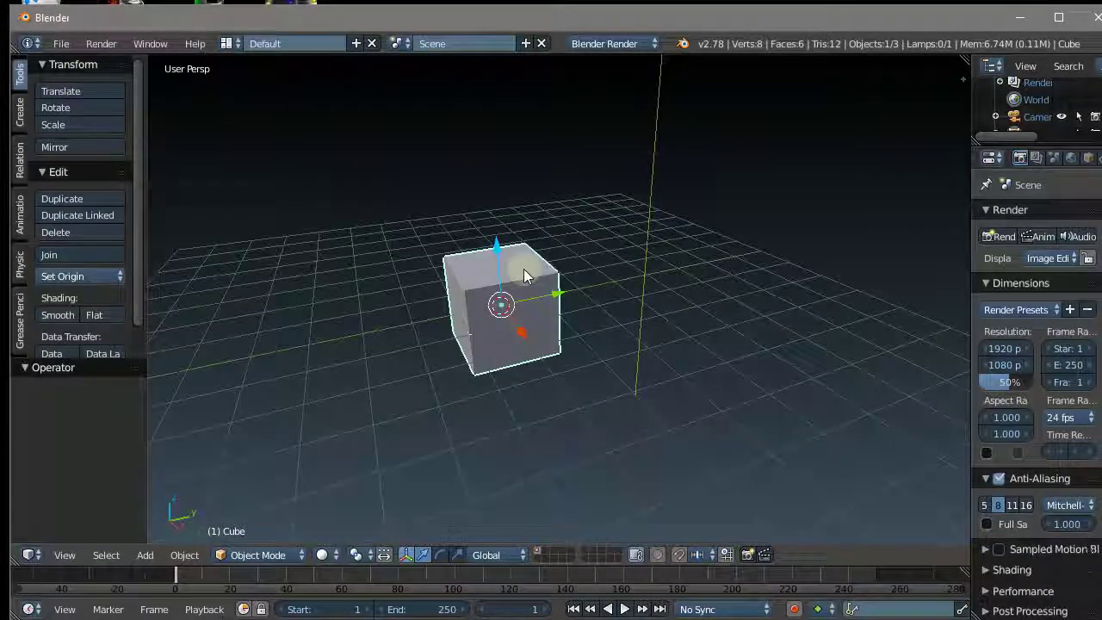
scroll(526, 276, "up", 2)
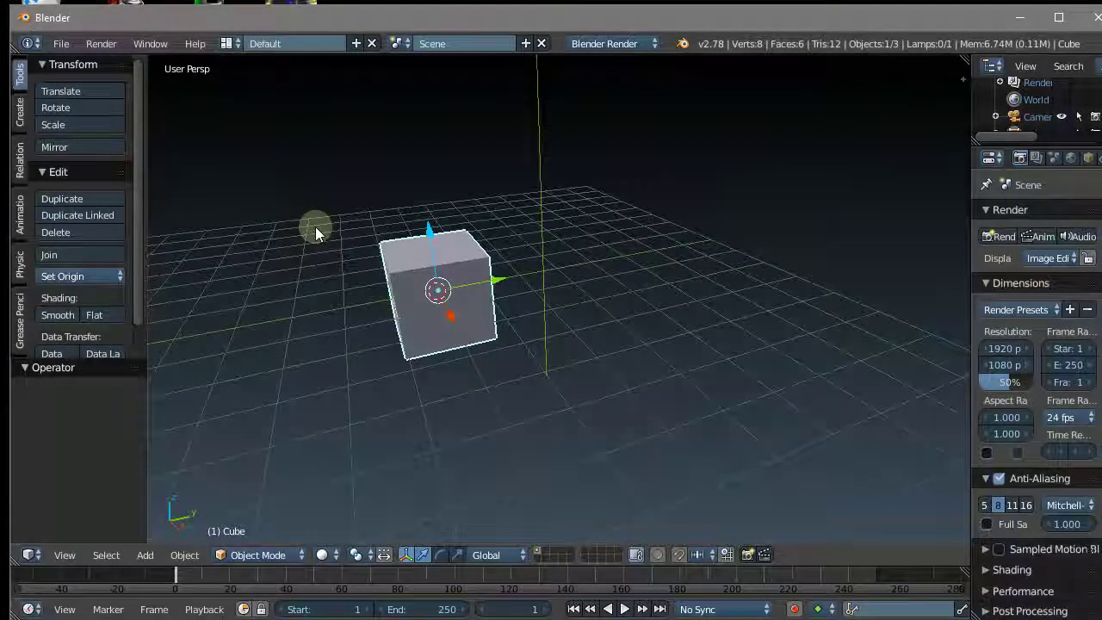
middle_click_drag(315, 226, 435, 292)
- Enter Edit Mode and move one corner vertex along Y, then along X
key("Tab")
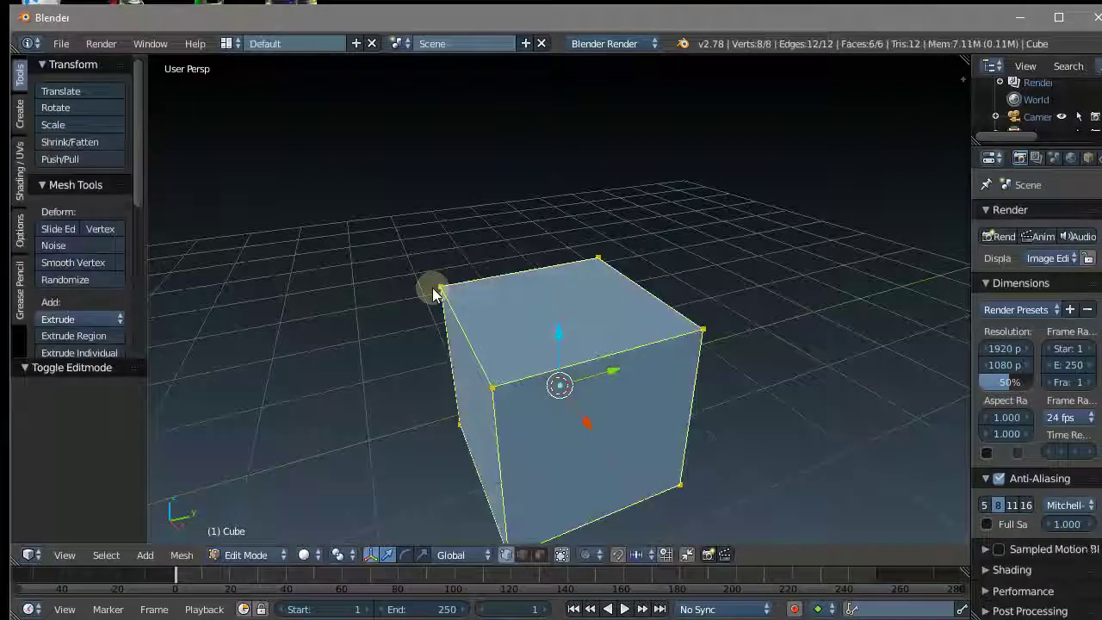
right_click(397, 298)
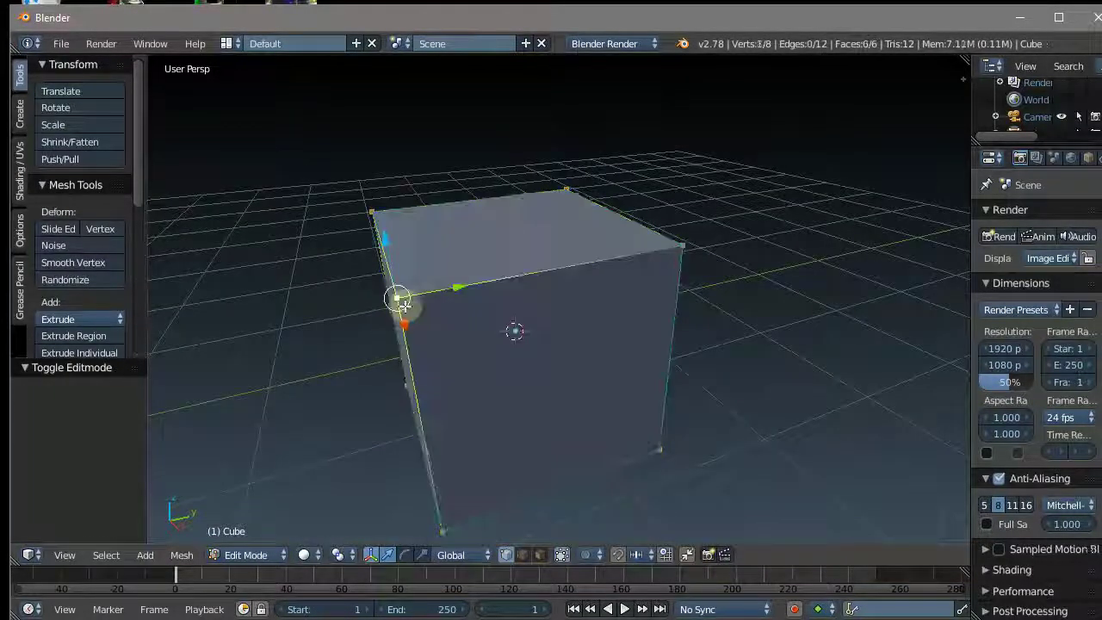
left_click_drag(419, 290, 371, 200)
middle_click_drag(371, 200, 549, 226)
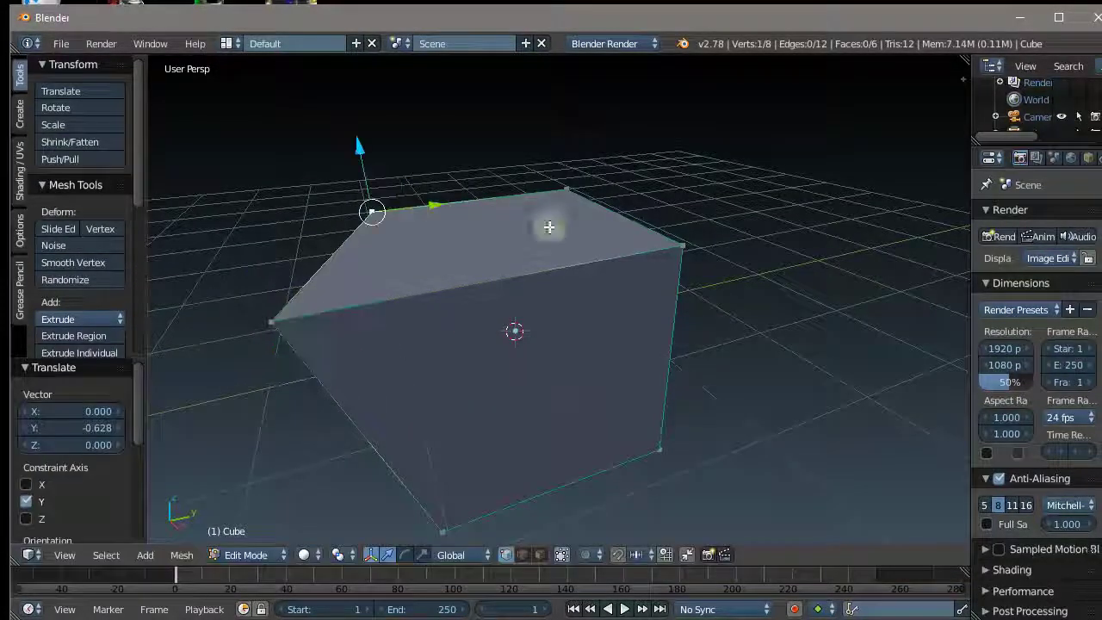
scroll(414, 278, "up", 4)
middle_click_drag(413, 278, 344, 206)
left_click_drag(327, 224, 457, 209)
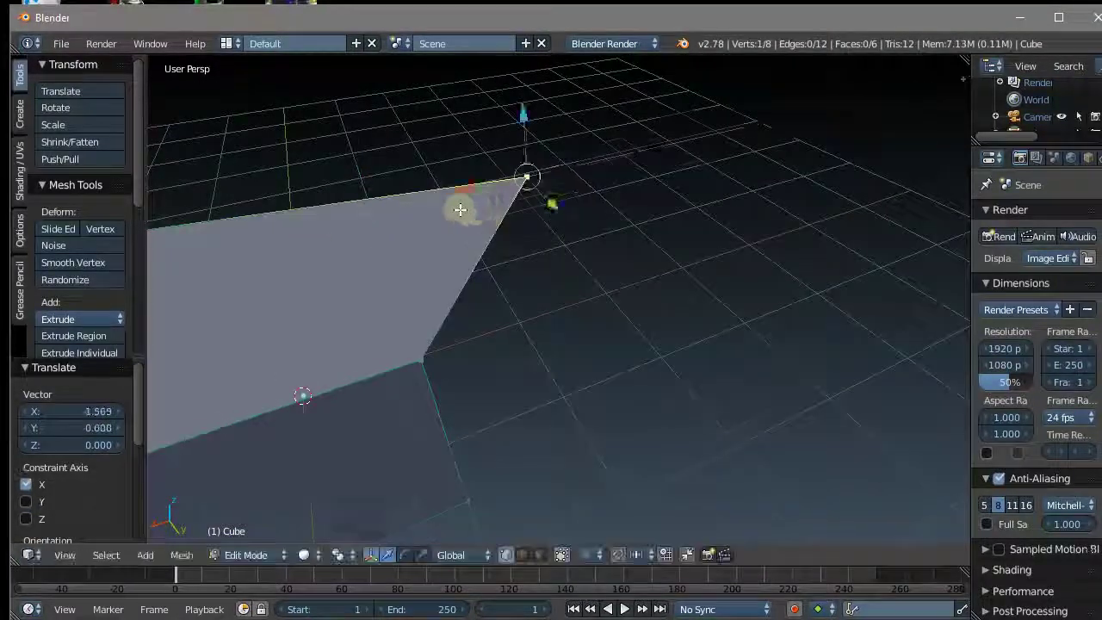
middle_click_drag(457, 209, 344, 435)
- Push the bottom-left vertex out along X and move the bottom corner along Y
right_click(308, 451)
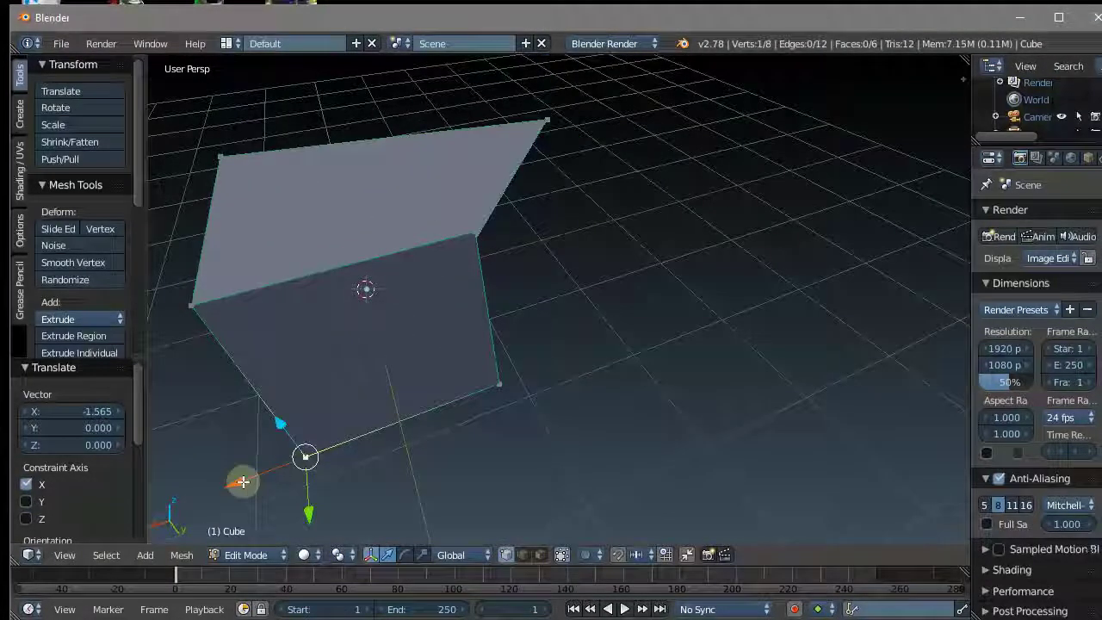
left_click_drag(251, 474, 155, 517)
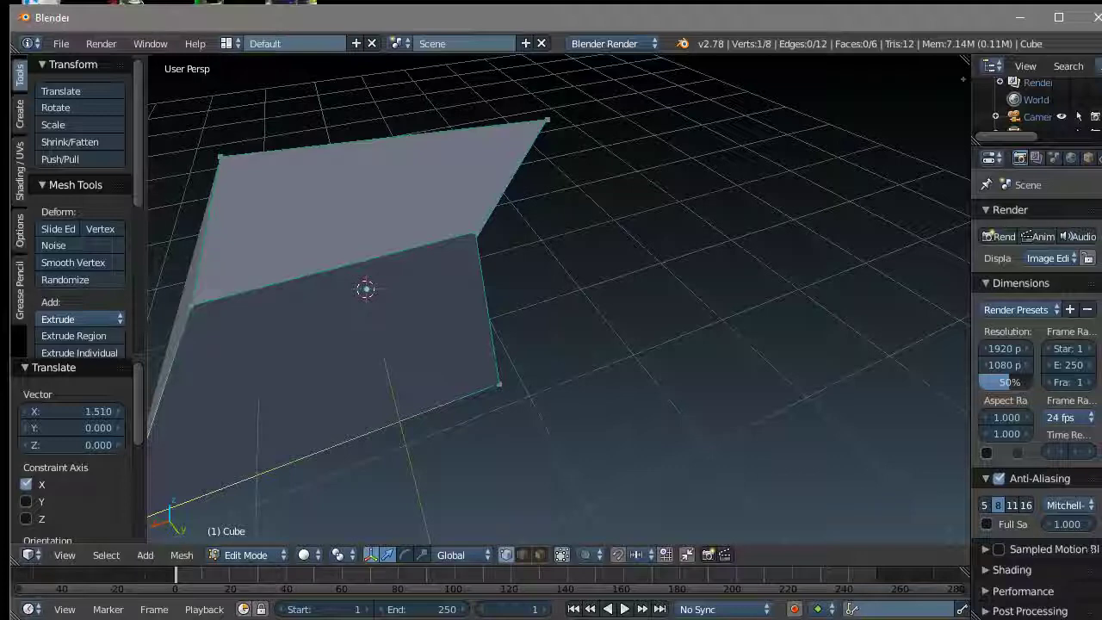
middle_click_drag(660, 242, 436, 392)
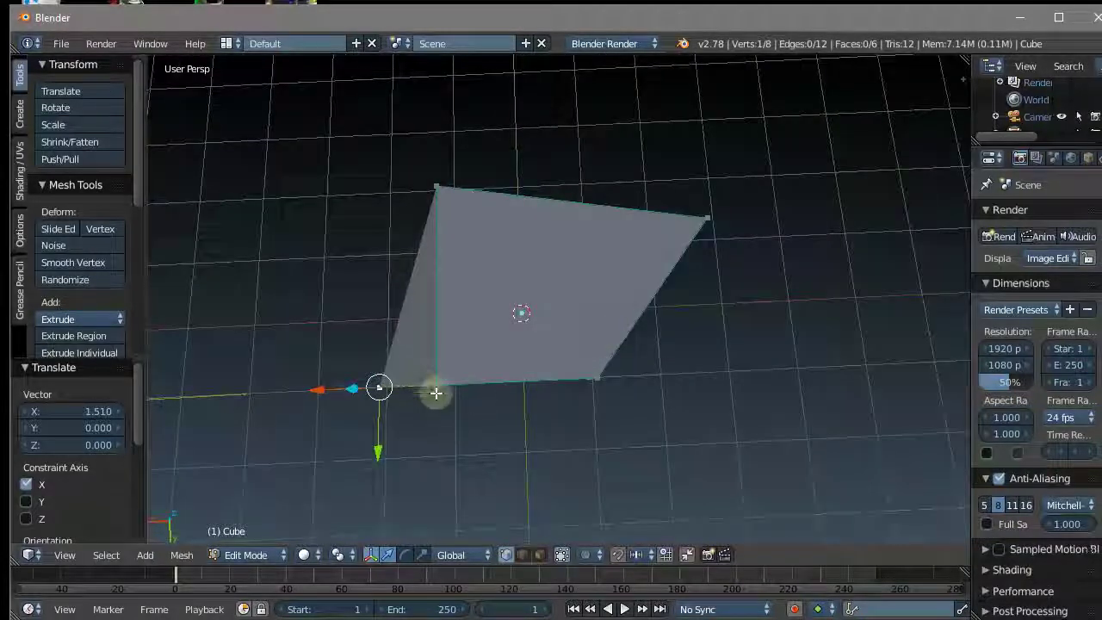
right_click(436, 389)
left_click_drag(437, 444, 425, 529)
- Lower the vertex 1.386 units along Z, slanting the mesh into a wedge
mouse_move(451, 327)
middle_mouse_down()
mouse_move(615, 362)
mouse_move(426, 266)
mouse_move(353, 361)
middle_mouse_up()
mouse_move(455, 460)
middle_mouse_down()
mouse_move(536, 367)
mouse_move(566, 369)
mouse_move(577, 388)
mouse_move(556, 431)
middle_mouse_up()
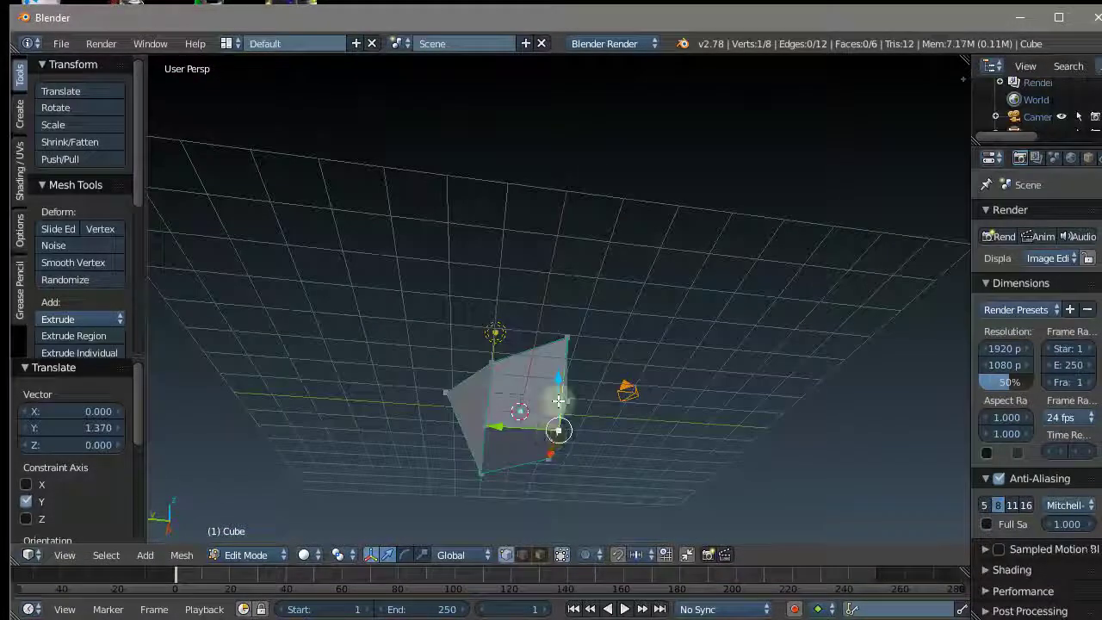
left_click_drag(558, 401, 560, 478)
mouse_move(560, 478)
middle_mouse_down()
mouse_move(588, 440)
mouse_move(573, 416)
mouse_move(451, 347)
mouse_move(387, 336)
mouse_move(463, 359)
mouse_move(361, 348)
middle_mouse_up()
scroll(573, 416, "up", 3)
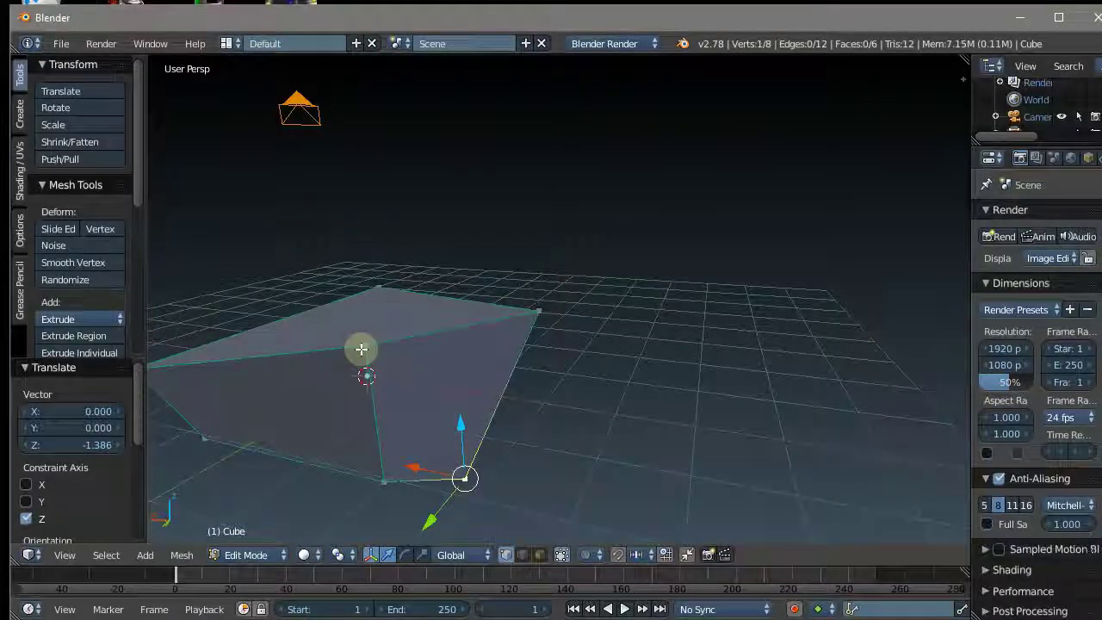
middle_click_drag(566, 286, 455, 295)
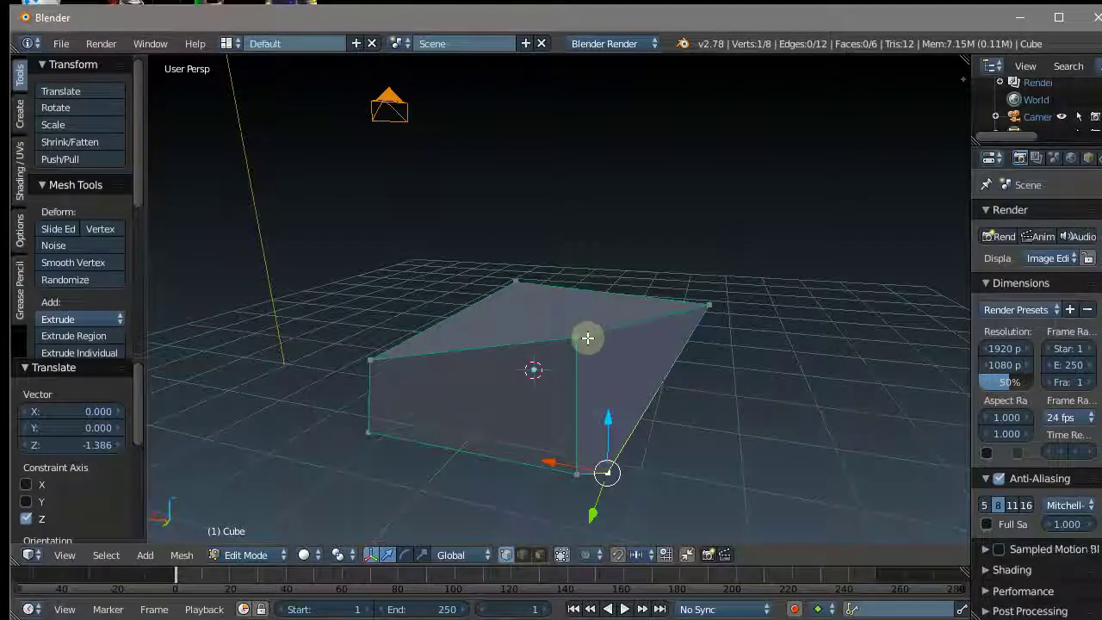
- Select two top-edge vertices and reframe the view around the mesh
right_click(573, 338)
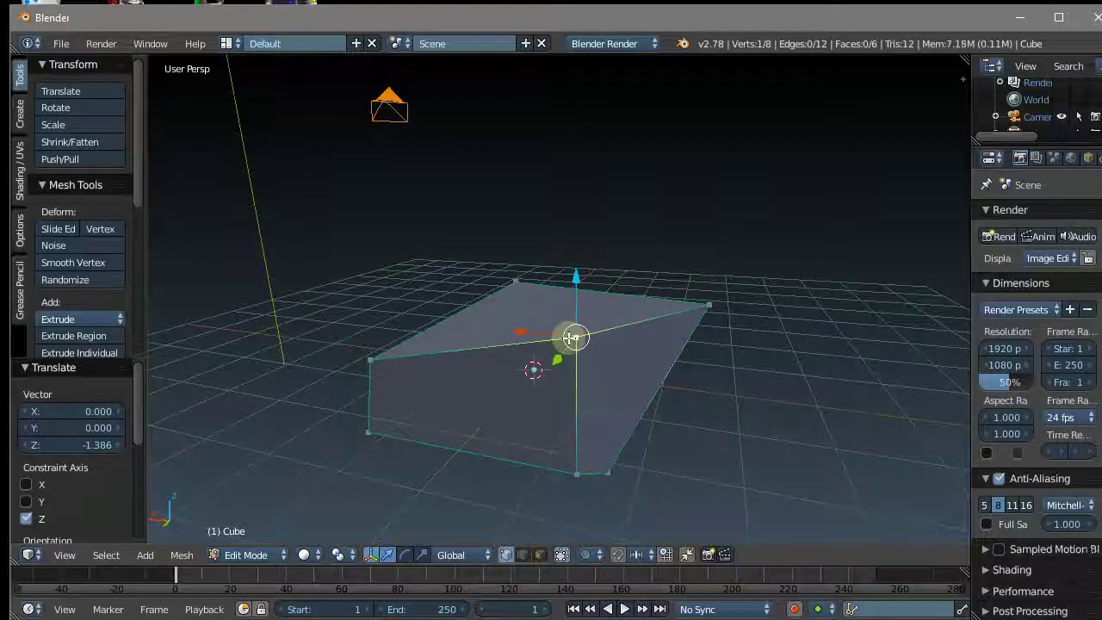
right_click(377, 357, "shift")
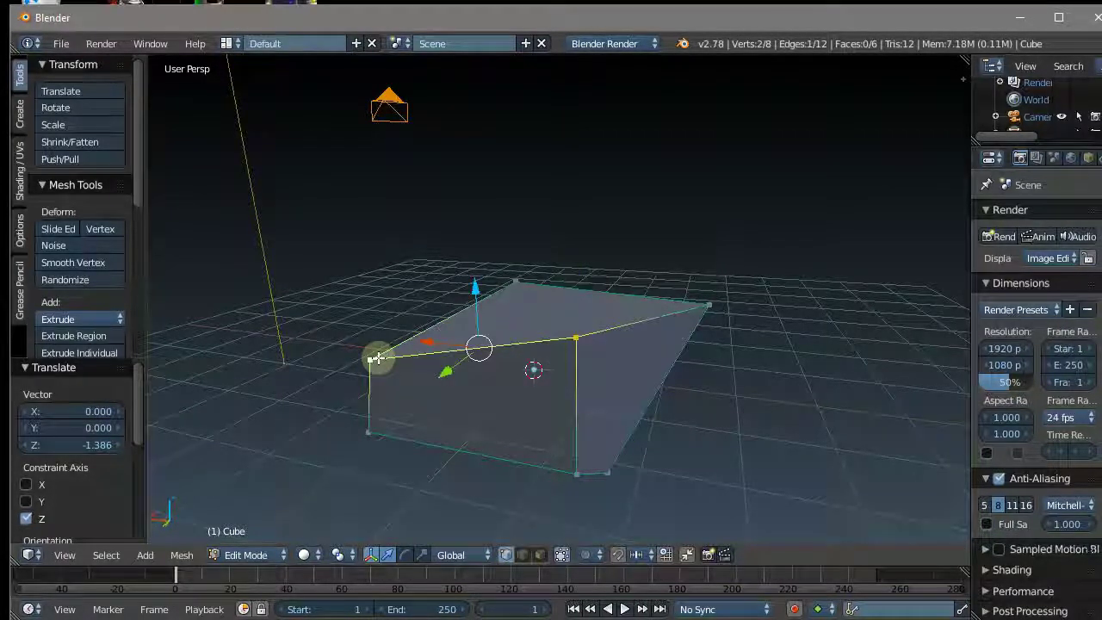
mouse_move(377, 358)
middle_mouse_down()
mouse_move(585, 367)
mouse_move(694, 342)
mouse_move(807, 347)
mouse_move(475, 284)
middle_mouse_up()
scroll(474, 284, "up", 3)
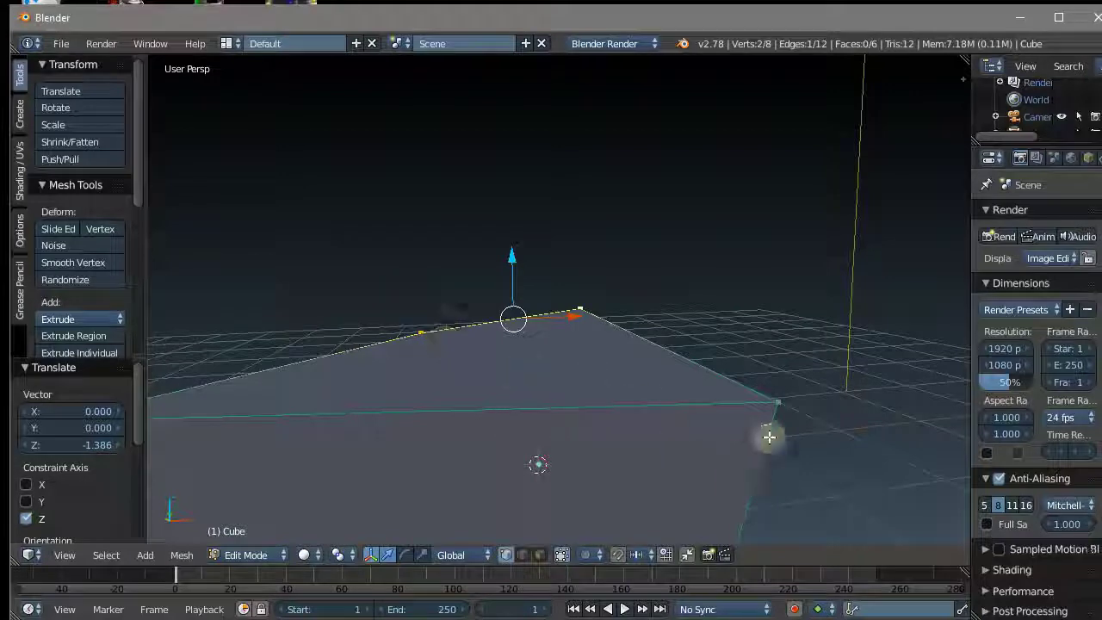
scroll(769, 430, "down", 4)
scroll(775, 401, "up", 4)
mouse_move(765, 408)
middle_mouse_down()
mouse_move(720, 389)
mouse_move(730, 376)
mouse_move(746, 405)
mouse_move(638, 408)
mouse_move(319, 381)
mouse_move(312, 367)
middle_mouse_up()
- Raise a single top corner vertex 0.745 units along Z
right_click(349, 392)
key("g")
key("z")
left_click(310, 326)
scroll(612, 371, "down", 3)
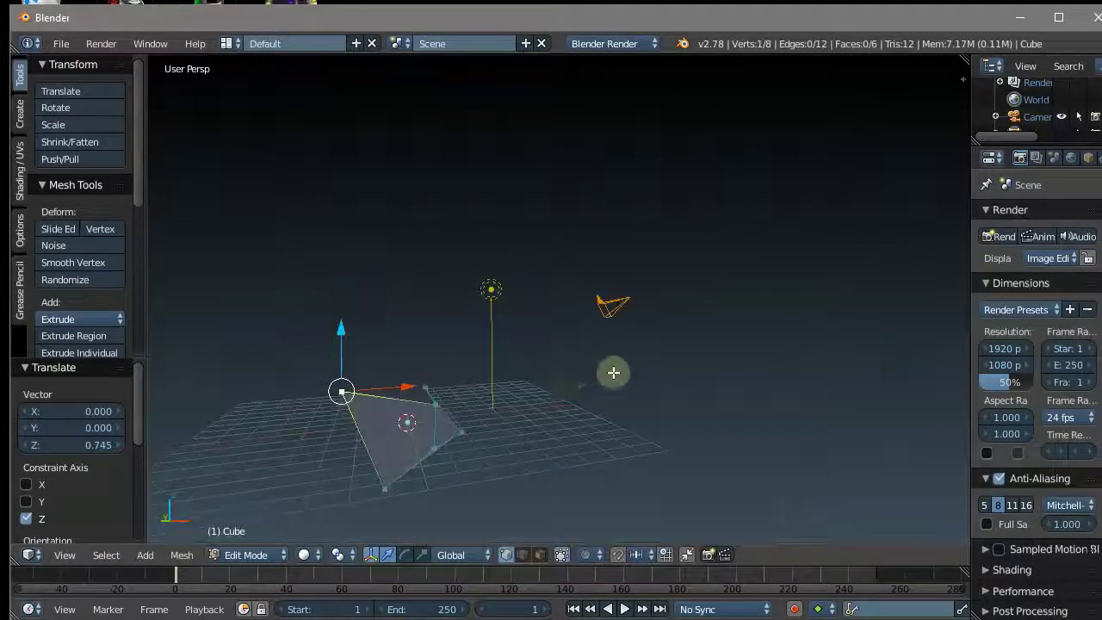
mouse_move(613, 371)
middle_mouse_down()
mouse_move(480, 374)
mouse_move(429, 422)
mouse_move(557, 408)
mouse_move(463, 386)
mouse_move(380, 401)
mouse_move(484, 419)
middle_mouse_up()
scroll(429, 422, "up", 3)
scroll(380, 401, "up", 3)
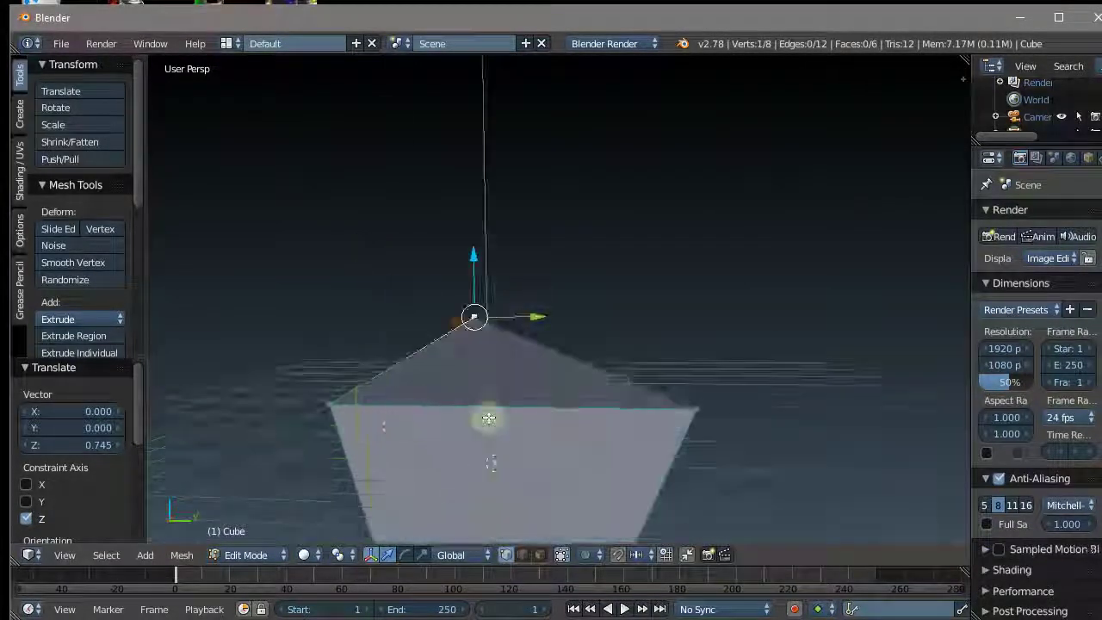
- Add the remaining corners to select the four vertices of the slanted top face
right_click(693, 410, "shift")
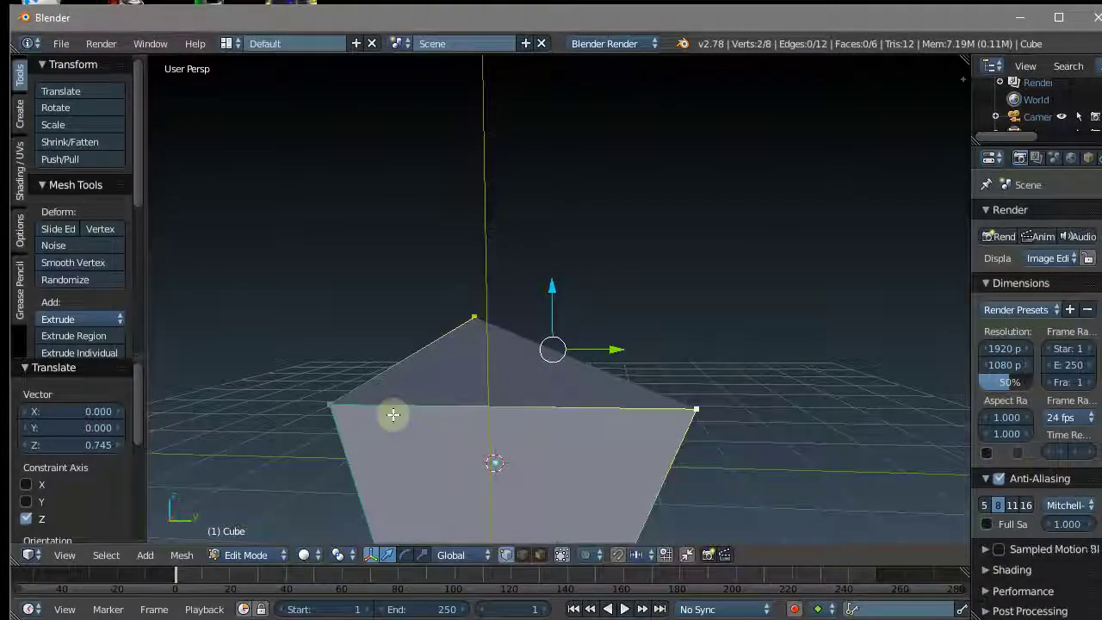
right_click(314, 402, "shift")
mouse_move(694, 384)
middle_mouse_down()
mouse_move(574, 381)
mouse_move(590, 393)
middle_mouse_up()
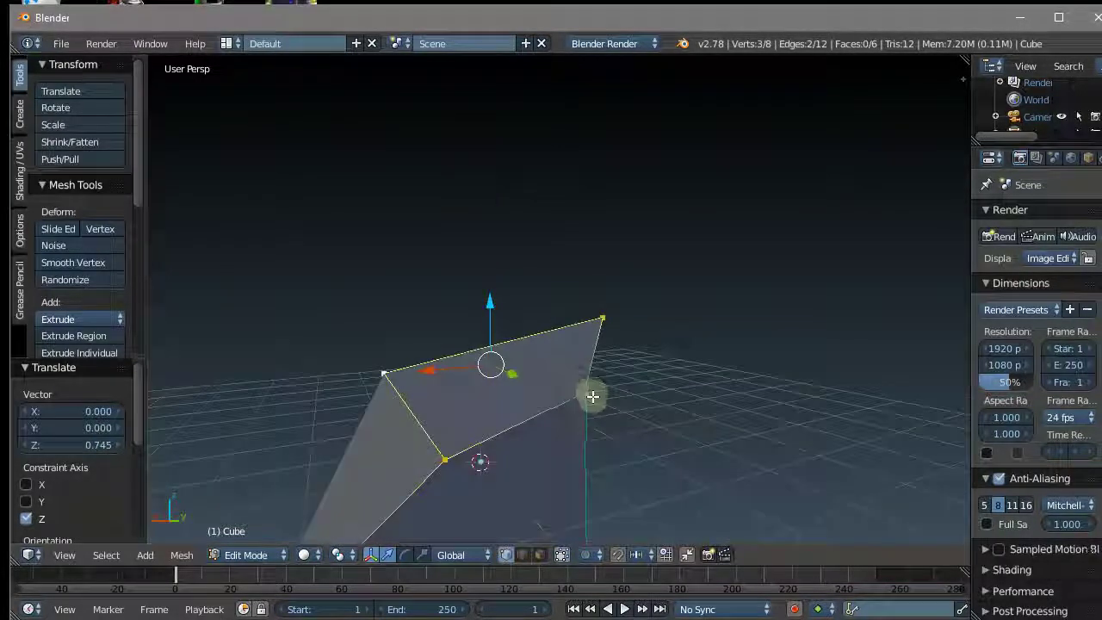
right_click(585, 389, "shift")
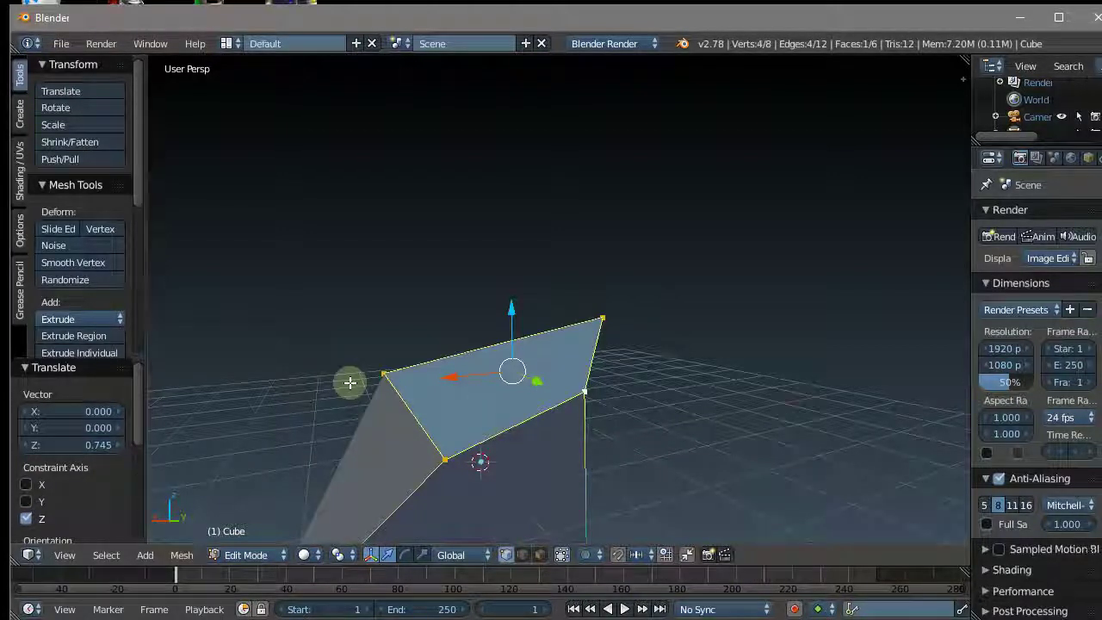
- Cancel a first Z scale of the top face and switch to an orthographic side view
key("s")
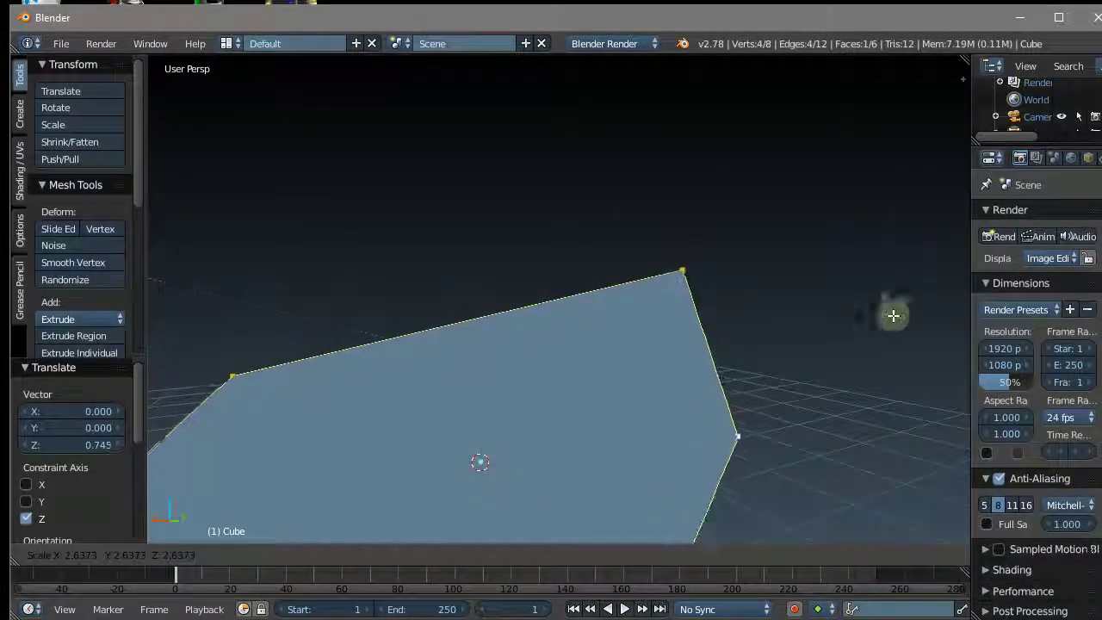
key("z")
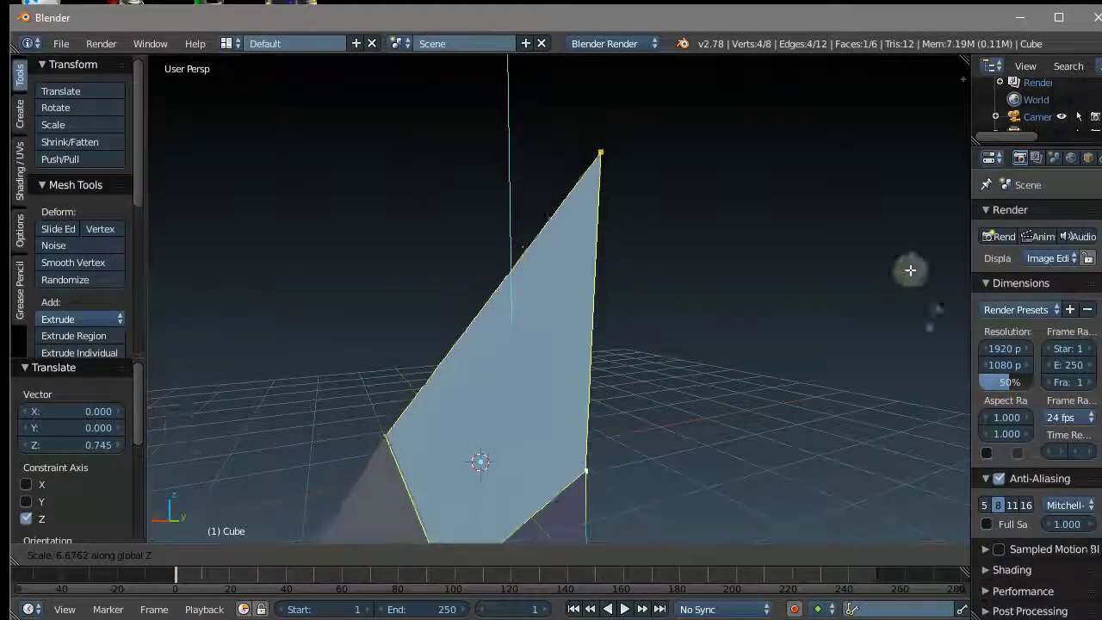
right_click(729, 463)
scroll(653, 383, "down", 3)
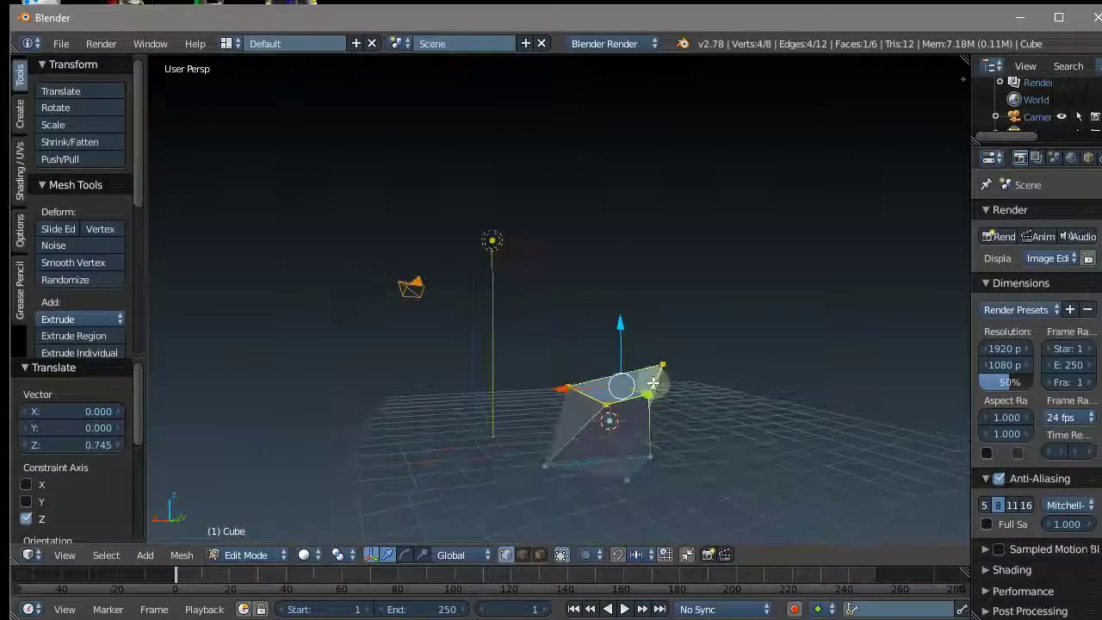
middle_click_drag(653, 383, 653, 386)
key("KP_5")
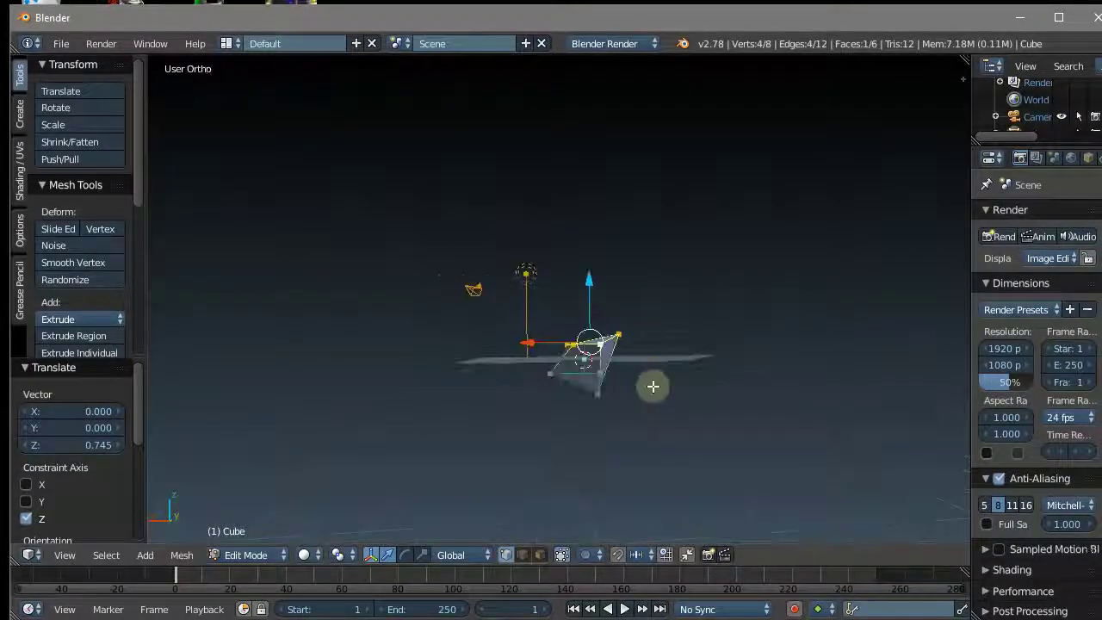
scroll(653, 387, "up", 1)
scroll(653, 387, "up", 3)
scroll(639, 351, "up", 2)
scroll(639, 351, "up", 2)
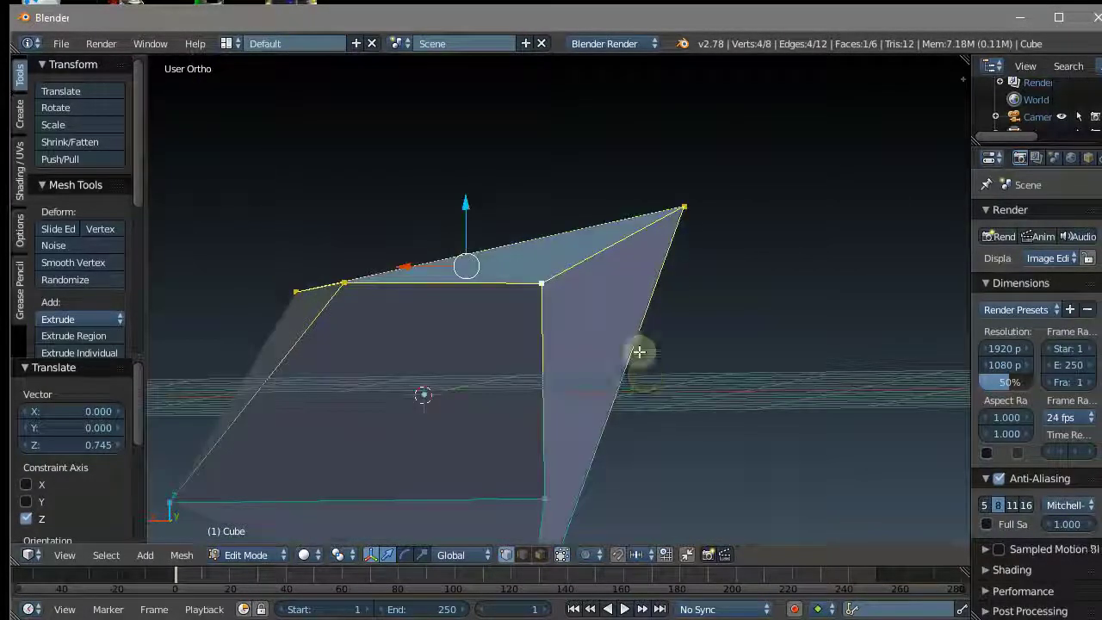
- Flatten the top face with two Z scales, then shrink it uniformly by 0.074
key("s")
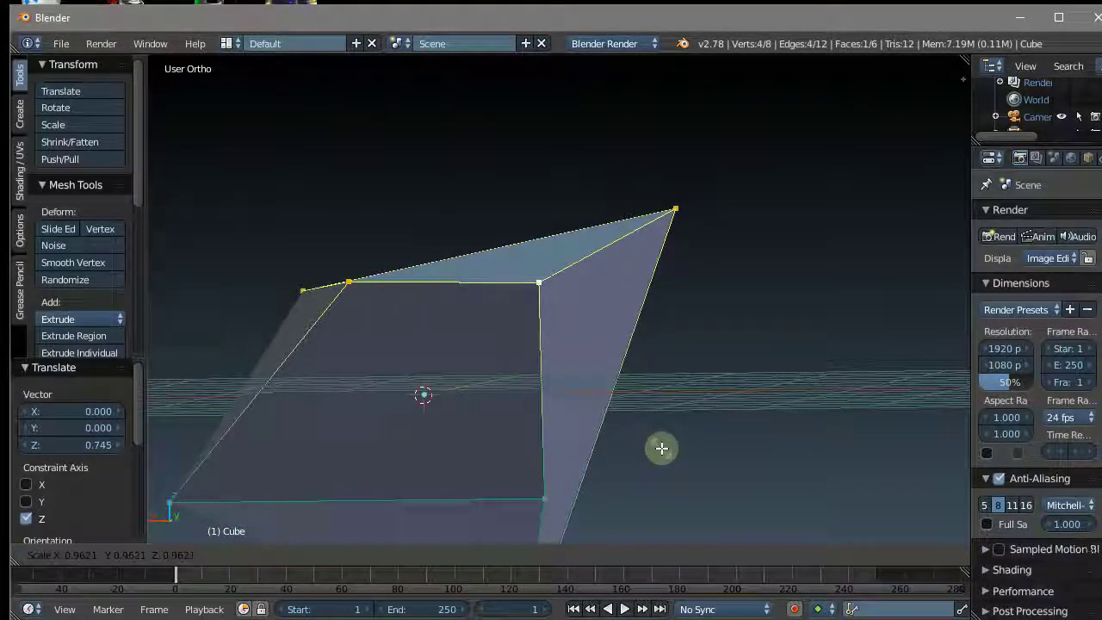
key("z")
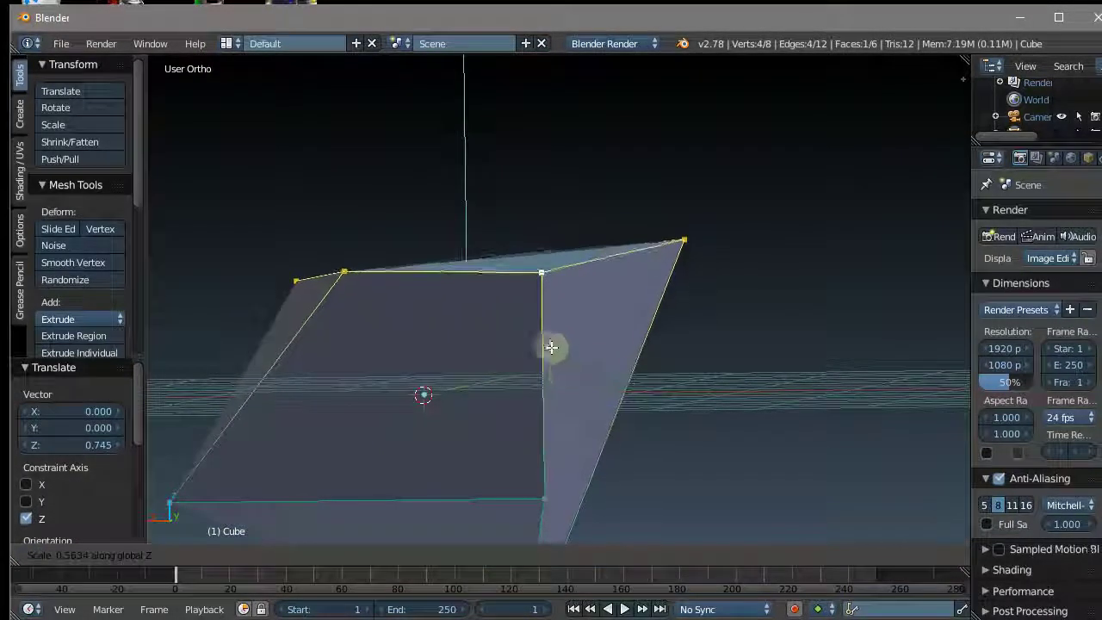
left_click(469, 280)
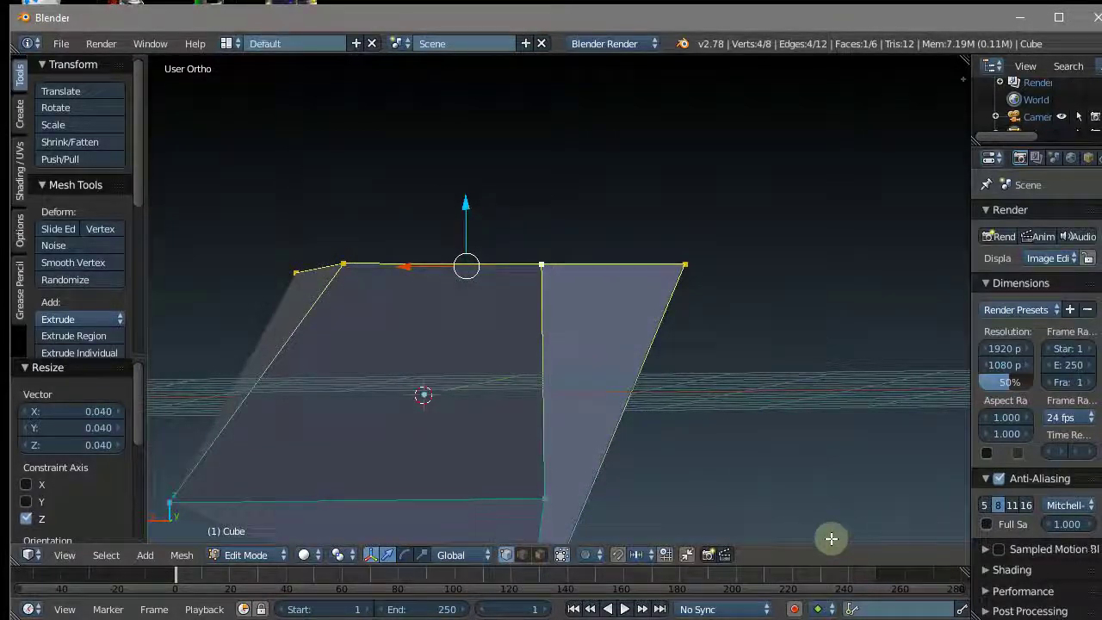
key("s")
key("z")
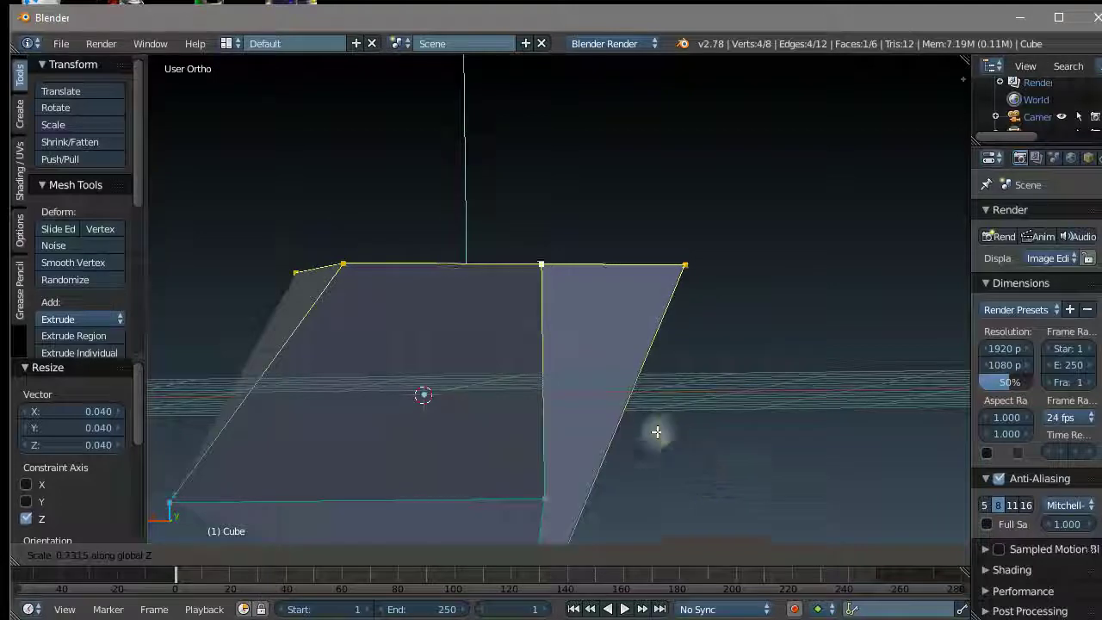
left_click(497, 267)
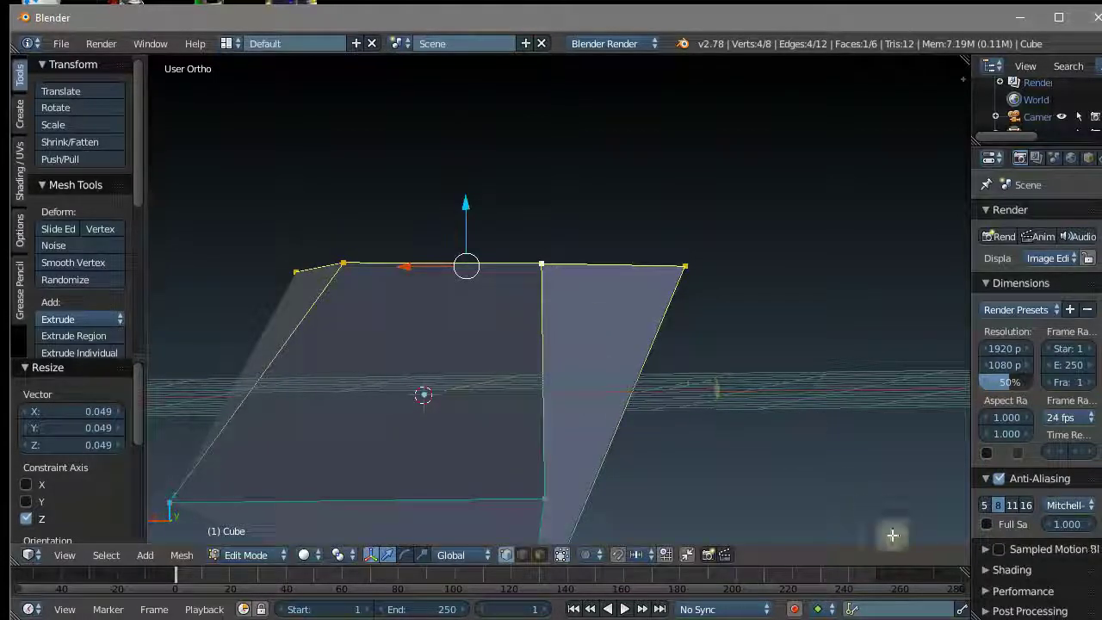
key("s")
left_click(482, 297)
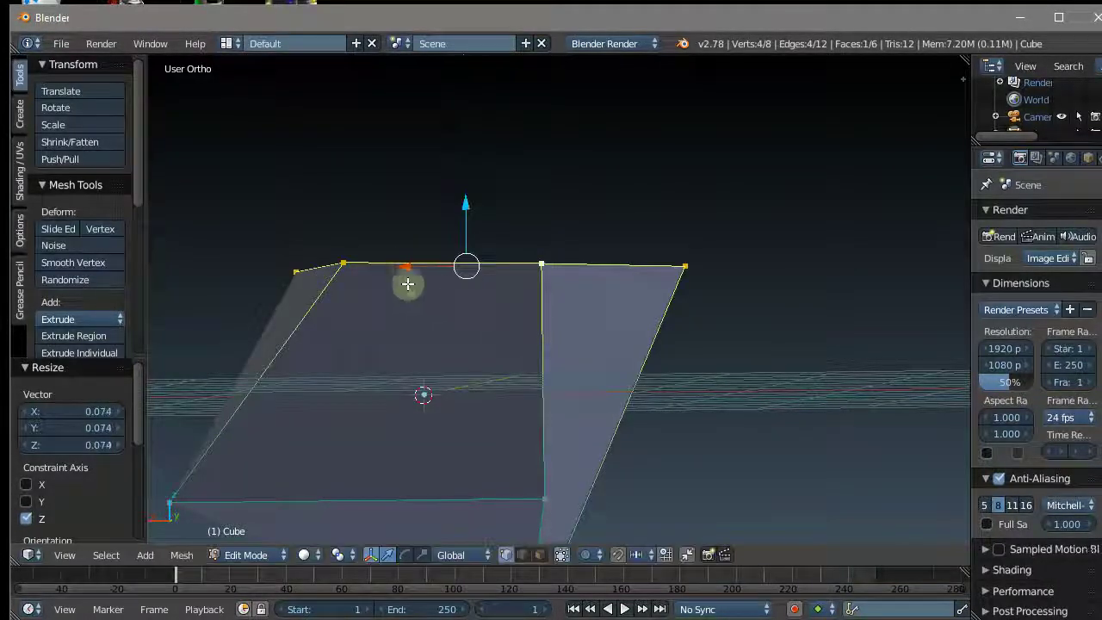
mouse_move(412, 276)
middle_mouse_down()
mouse_move(856, 301)
mouse_move(652, 284)
mouse_move(585, 347)
mouse_move(640, 349)
mouse_move(708, 320)
mouse_move(591, 315)
mouse_move(499, 423)
mouse_move(605, 319)
mouse_move(736, 251)
mouse_move(712, 266)
middle_mouse_up()
- Select a face's corner vertices and squash the face along the Y axis
right_click(688, 372)
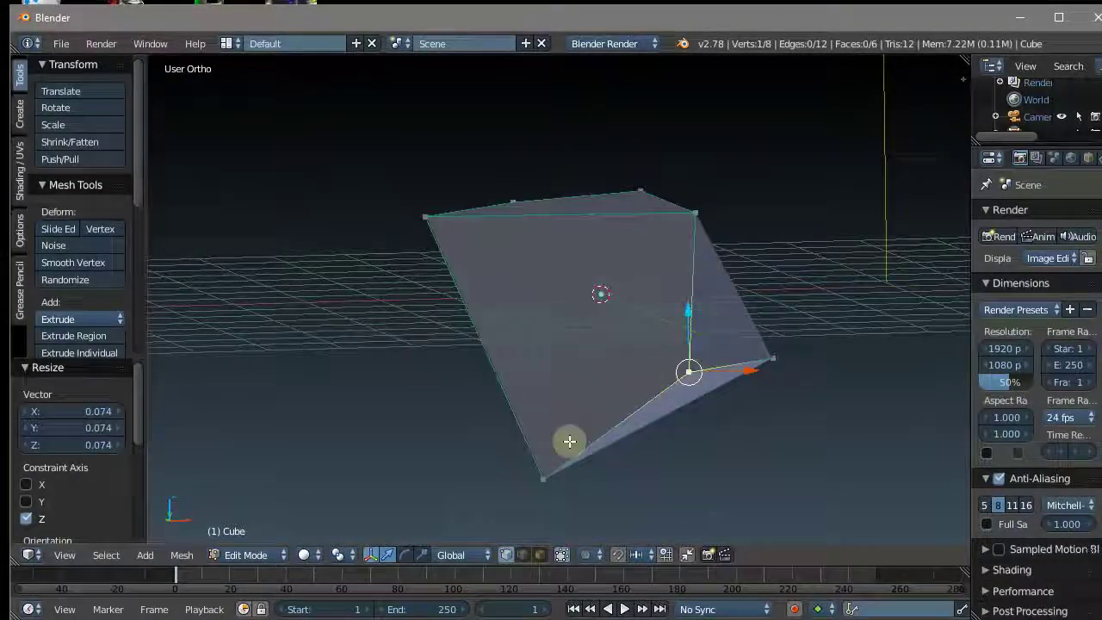
right_click(558, 427, "shift")
right_click(452, 211, "shift")
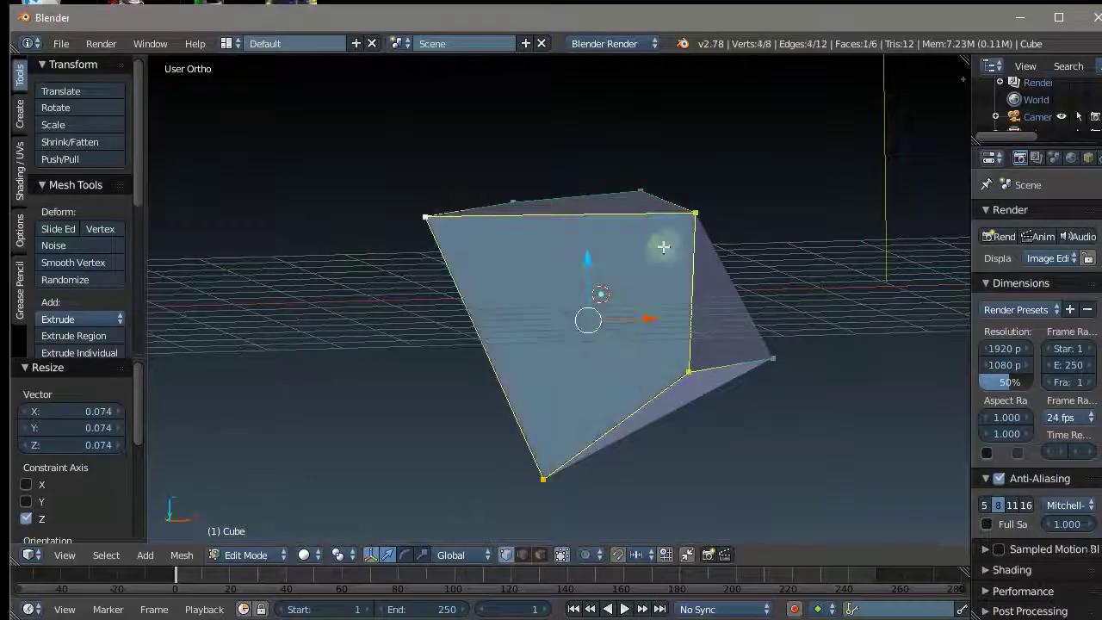
mouse_move(664, 247)
middle_mouse_down()
mouse_move(614, 276)
mouse_move(406, 296)
mouse_move(671, 315)
mouse_move(648, 317)
middle_mouse_up()
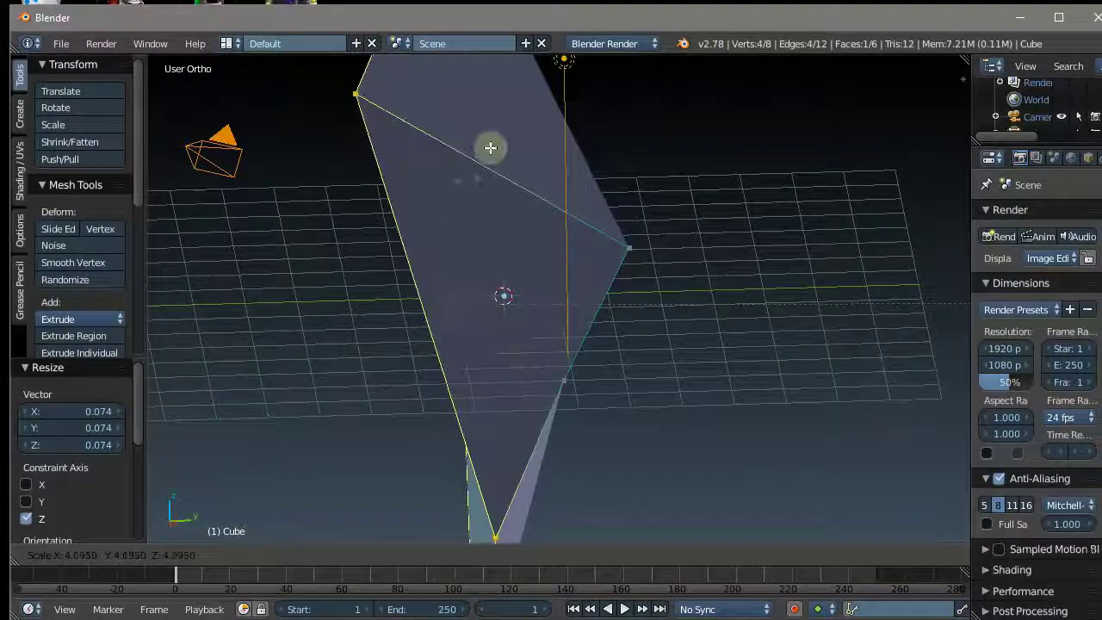
left_click(443, 304)
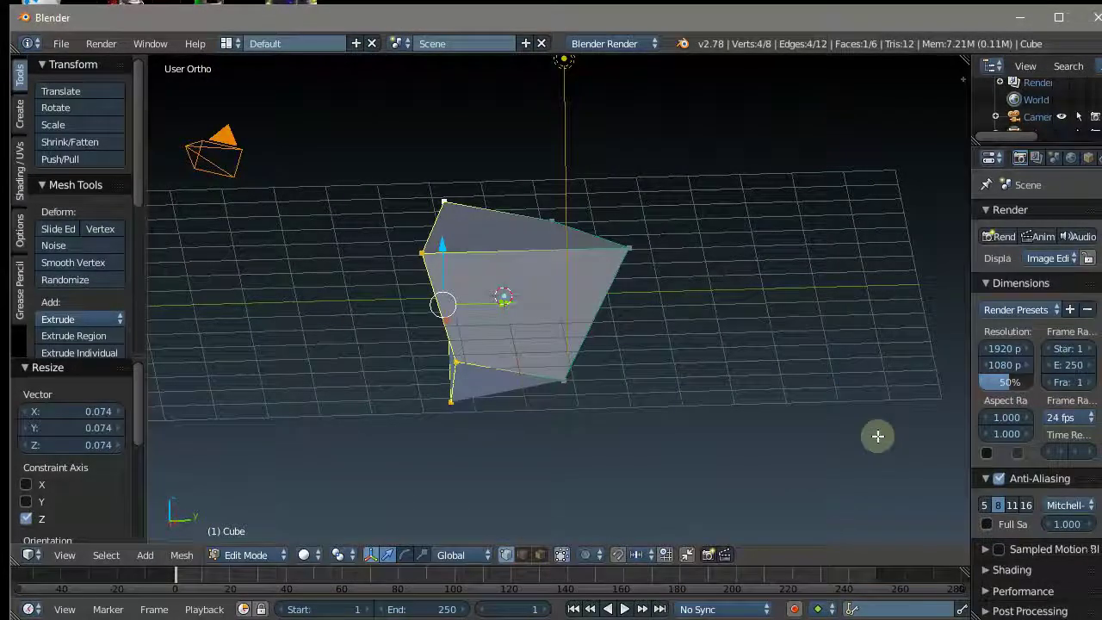
key("s")
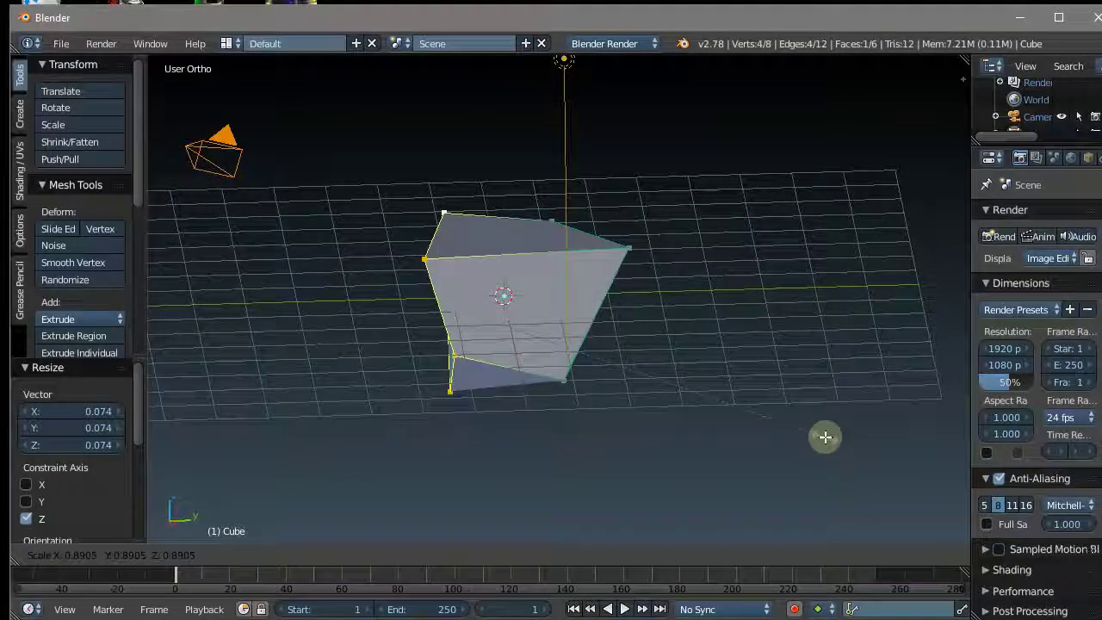
key("Escape")
key("s")
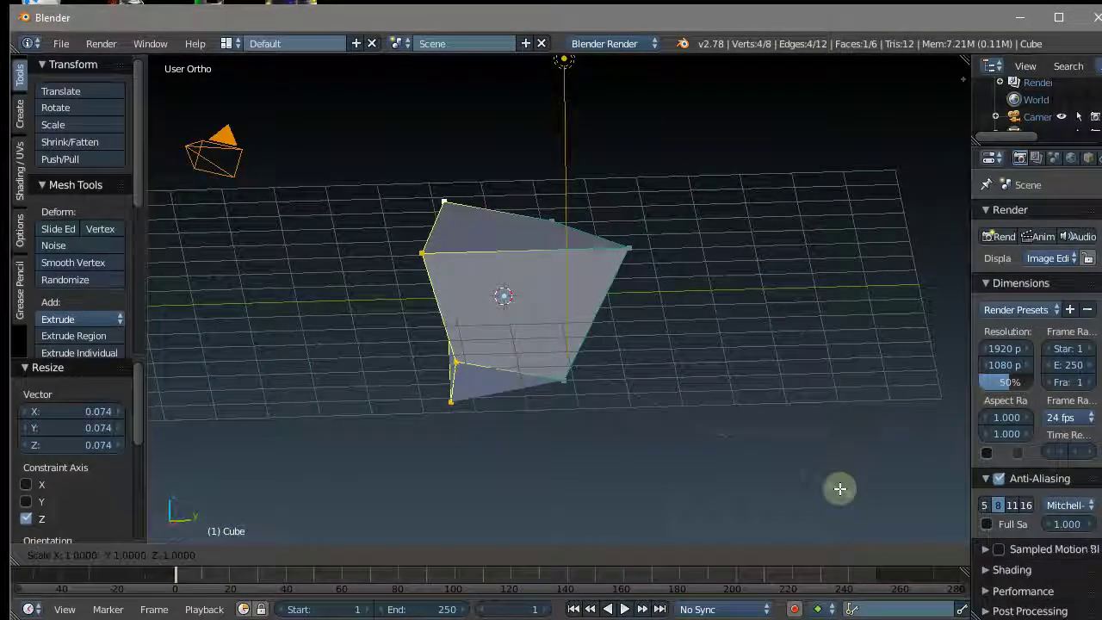
key("y")
left_click(525, 317)
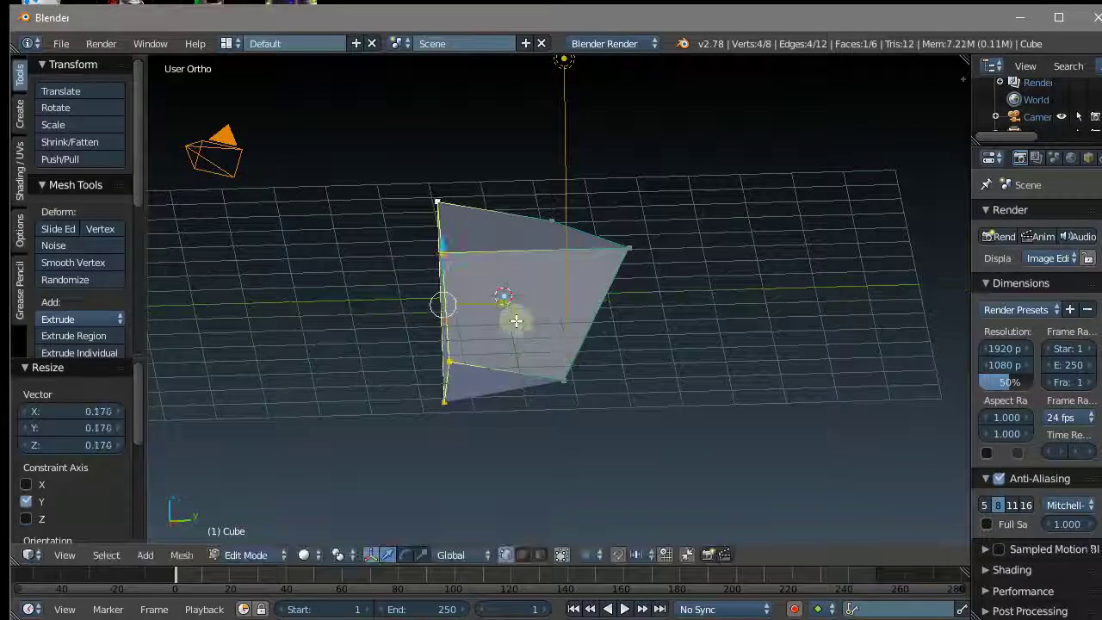
- Split the selected face off the mesh and flatten the bottom edge along Z
mouse_move(511, 315)
middle_mouse_down()
mouse_move(563, 352)
mouse_move(539, 318)
mouse_move(552, 320)
middle_mouse_up()
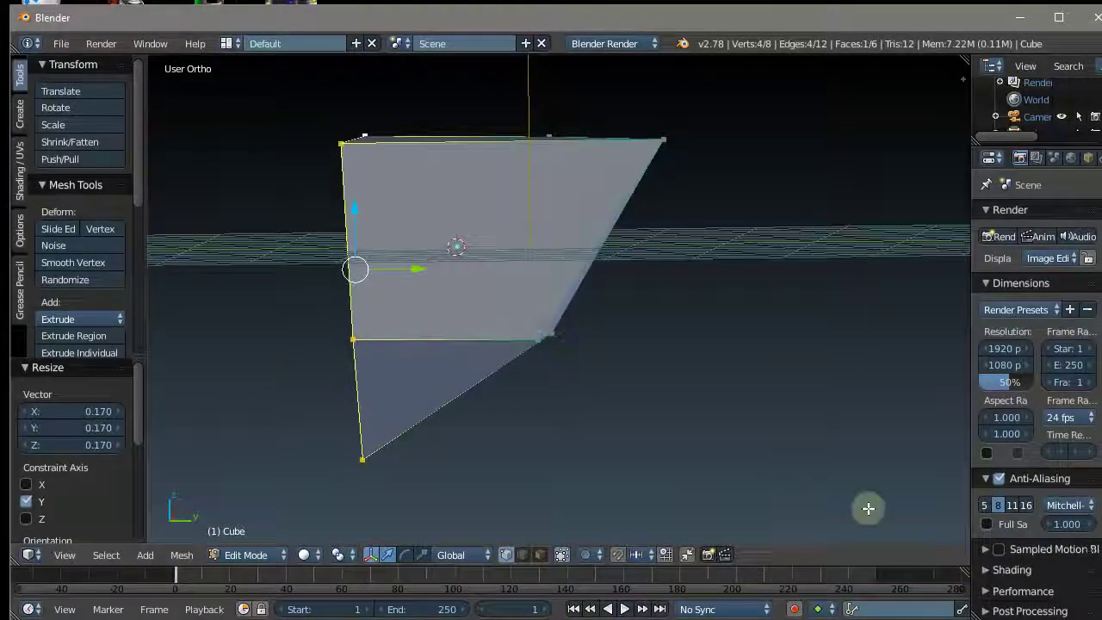
key("y")
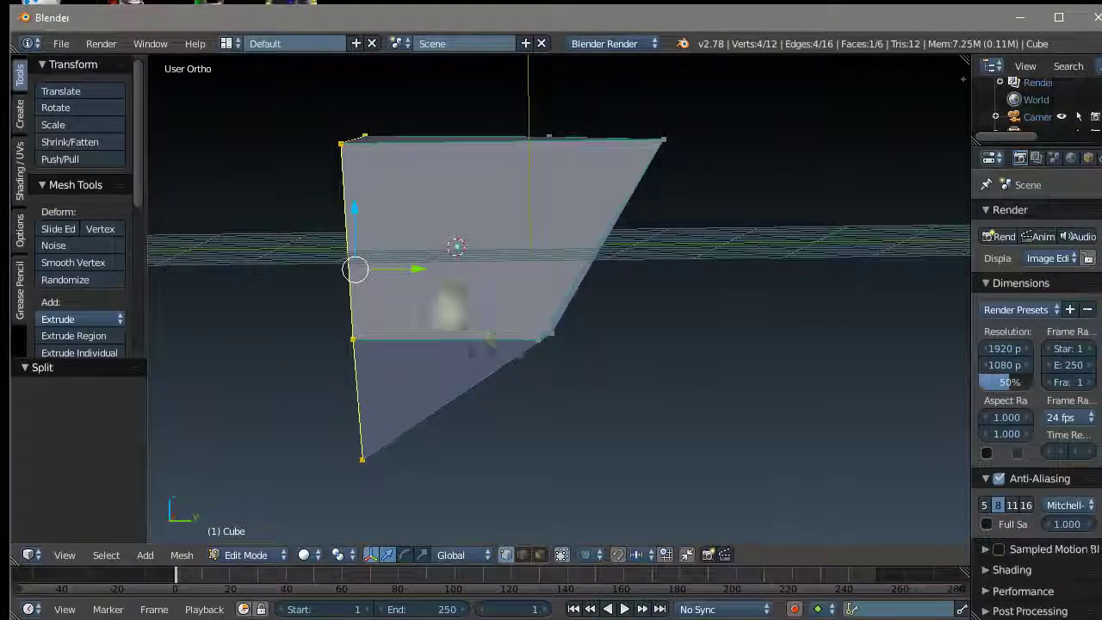
mouse_move(445, 391)
middle_mouse_down()
mouse_move(427, 305)
mouse_move(592, 326)
middle_mouse_up()
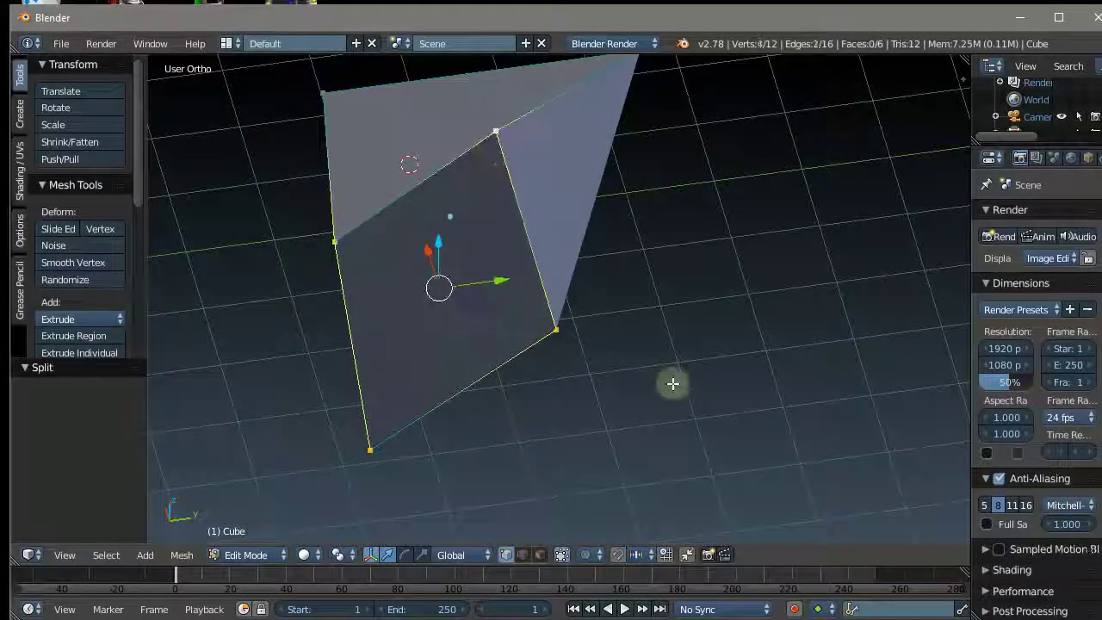
mouse_move(809, 404)
middle_mouse_down()
mouse_move(819, 502)
mouse_move(807, 521)
mouse_move(819, 497)
mouse_move(833, 500)
middle_mouse_up()
mouse_move(709, 435)
middle_mouse_down()
mouse_move(669, 404)
mouse_move(780, 487)
middle_mouse_up()
key("s")
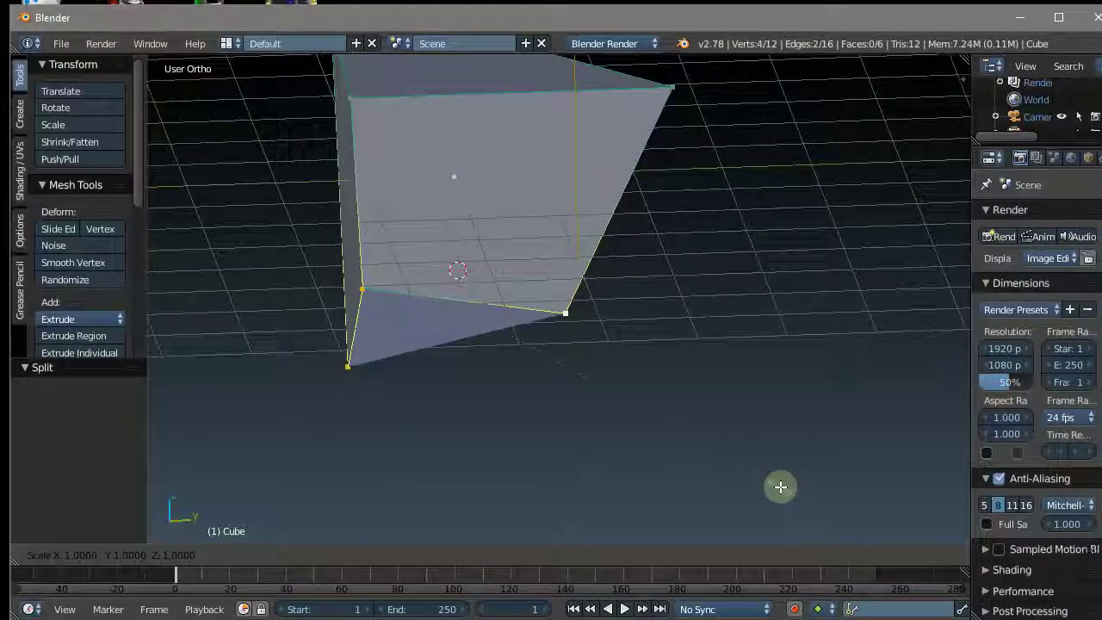
key("z")
left_click(487, 333)
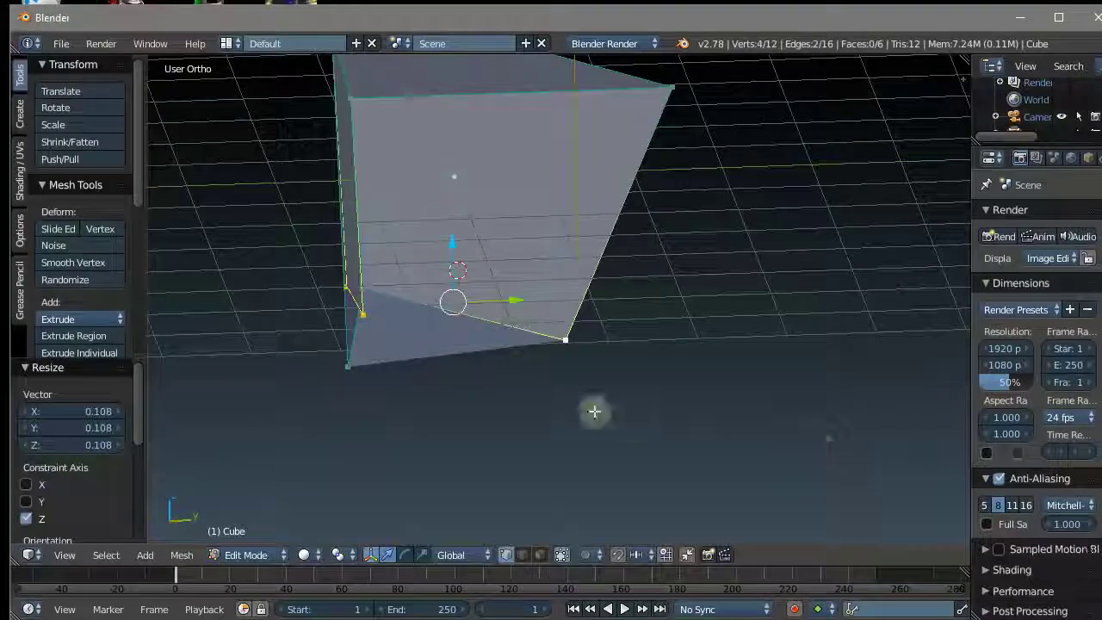
mouse_move(594, 411)
middle_mouse_down()
mouse_move(692, 405)
mouse_move(704, 300)
middle_mouse_up()
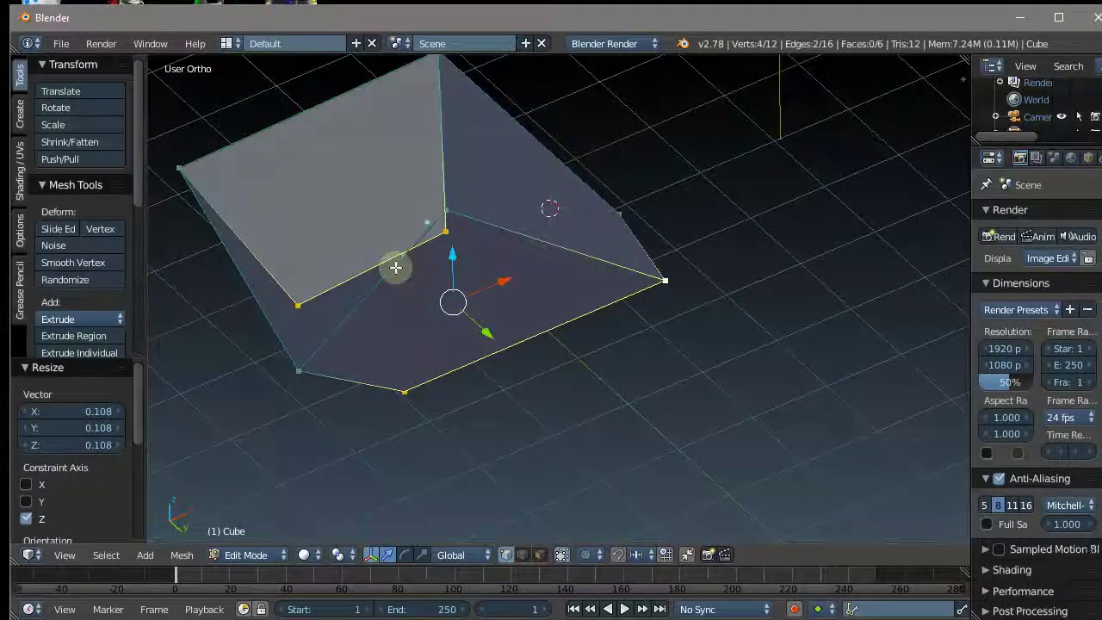
mouse_move(395, 267)
middle_mouse_down()
mouse_move(551, 270)
mouse_move(505, 302)
mouse_move(427, 317)
mouse_move(328, 374)
mouse_move(288, 382)
mouse_move(369, 369)
mouse_move(342, 274)
mouse_move(384, 303)
middle_mouse_up()
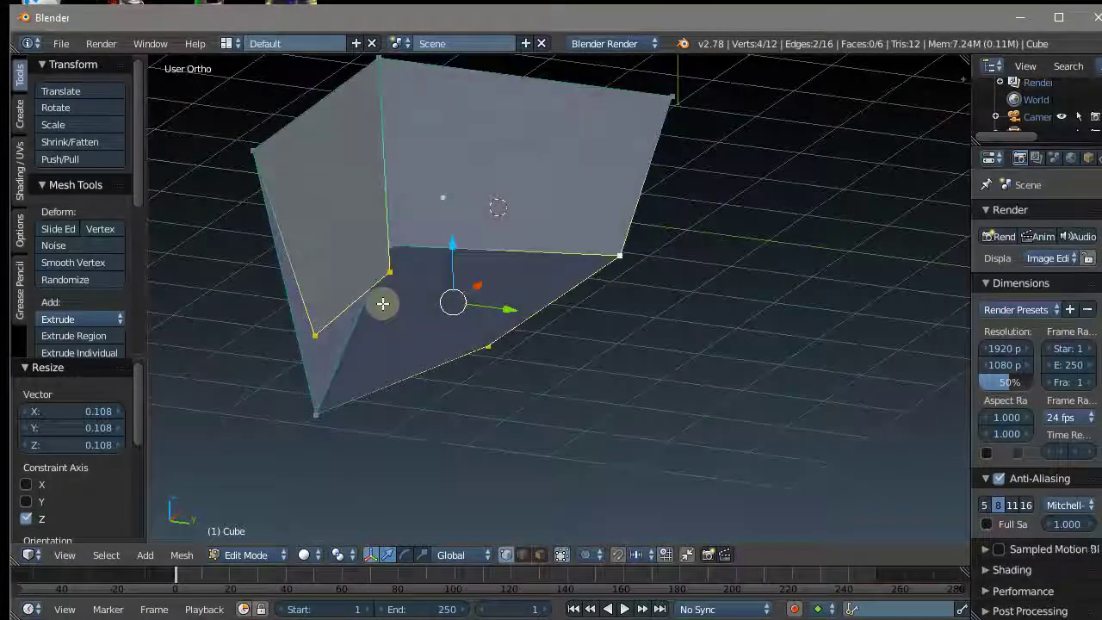
- Select one corner vertex of the cube plus its neighbouring vertex
right_click(388, 266)
scroll(389, 241, "up", 4)
scroll(390, 210, "up", 1)
right_click(389, 255, "shift")
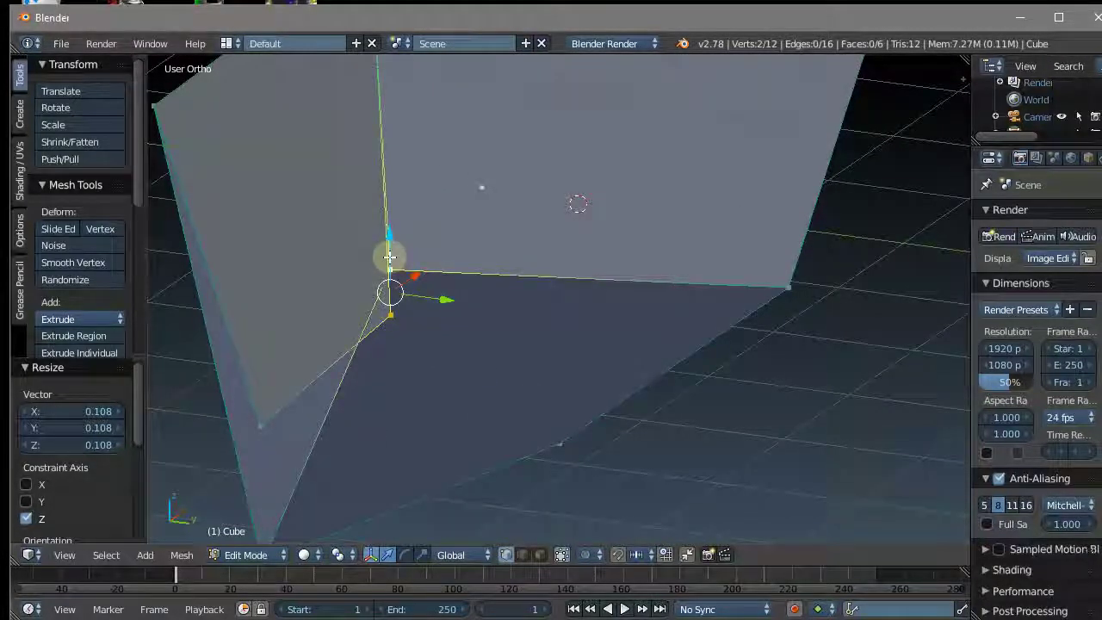
- Merge two vertex pairs At Last, leaving the mesh with 10 vertices
key("alt+m")
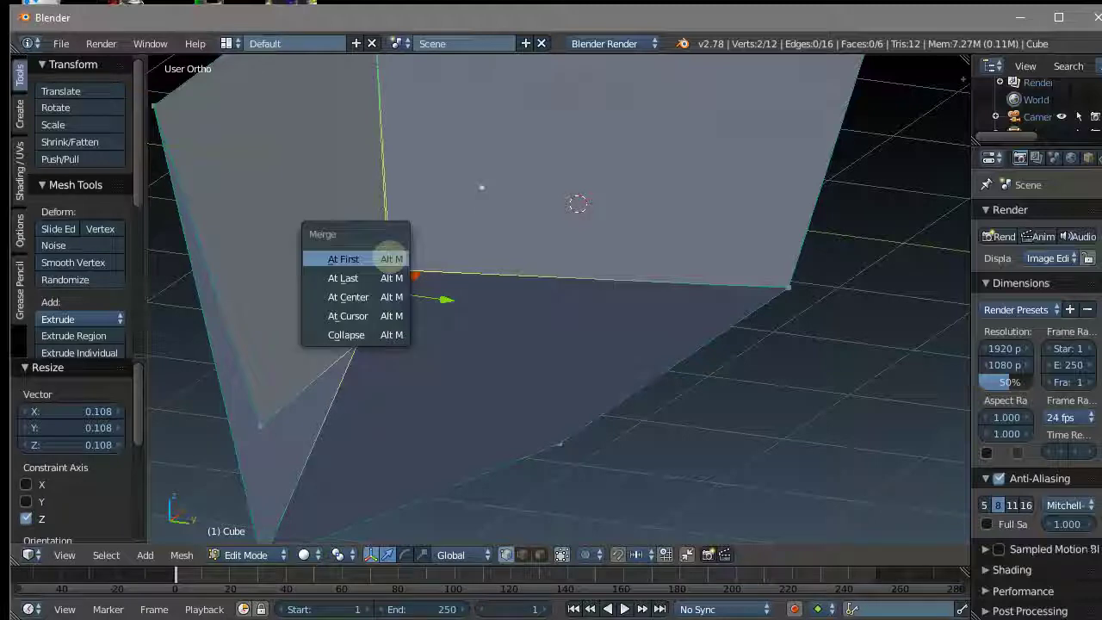
left_click(392, 280)
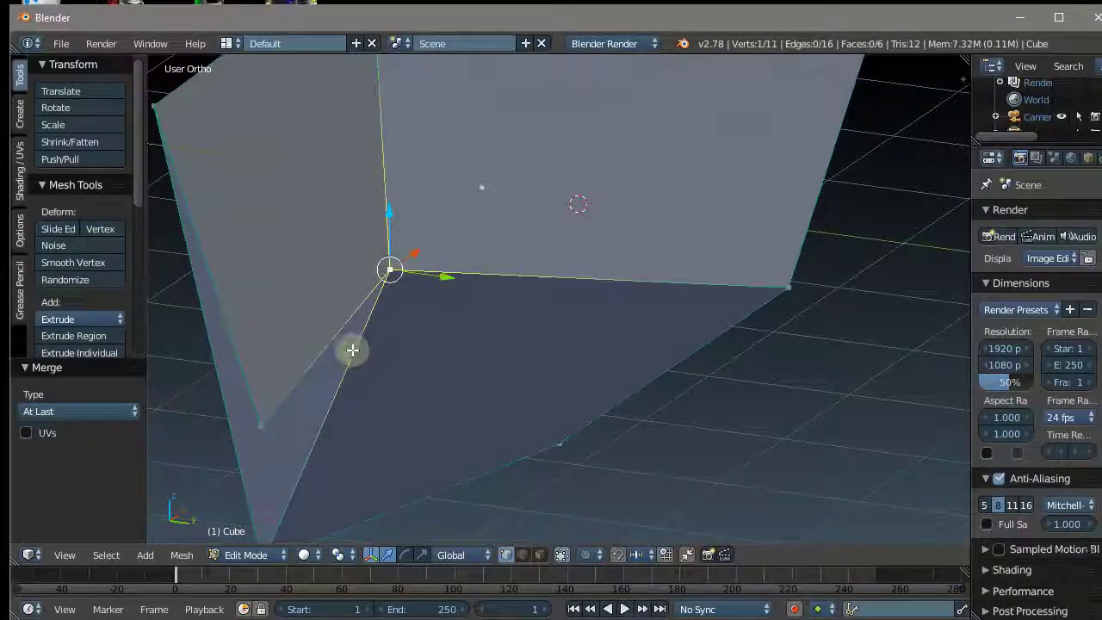
mouse_move(352, 350)
middle_mouse_down()
mouse_move(313, 388)
mouse_move(308, 467)
middle_mouse_up()
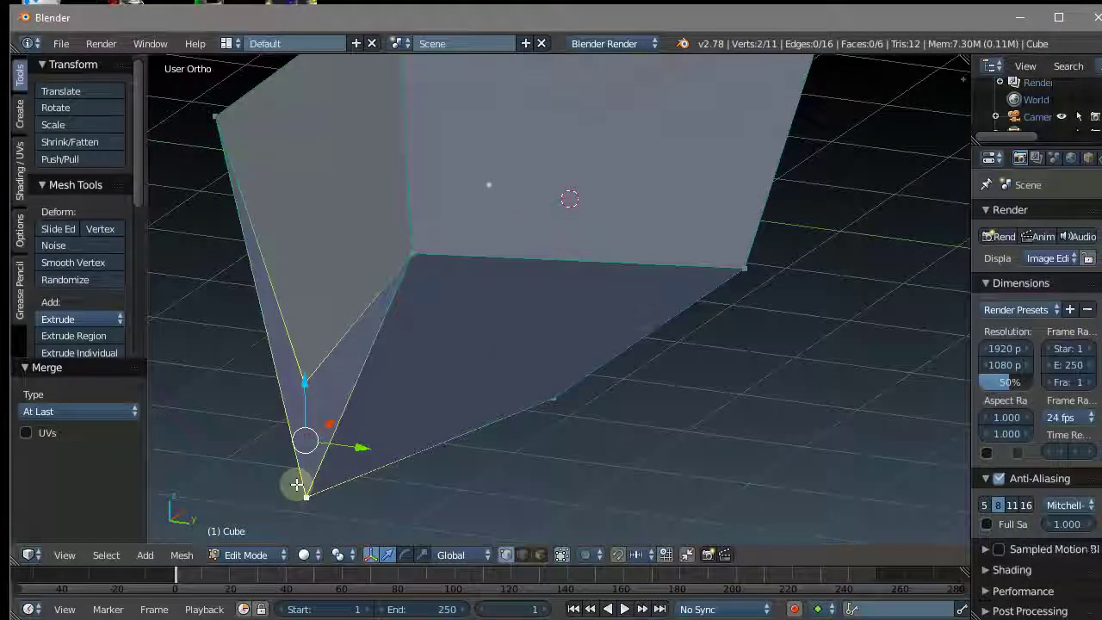
key("alt+m")
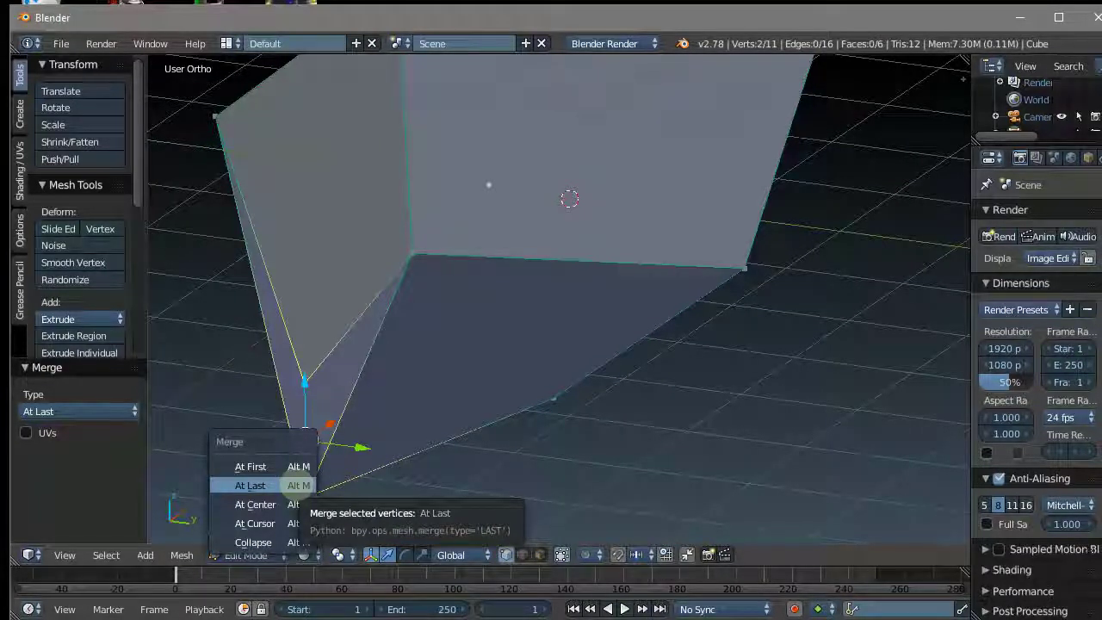
left_click(249, 485)
- Select the four vertices of the bottom face
mouse_move(564, 452)
middle_mouse_down()
mouse_move(557, 423)
mouse_move(419, 436)
mouse_move(650, 480)
middle_mouse_up()
right_click(456, 315, "shift")
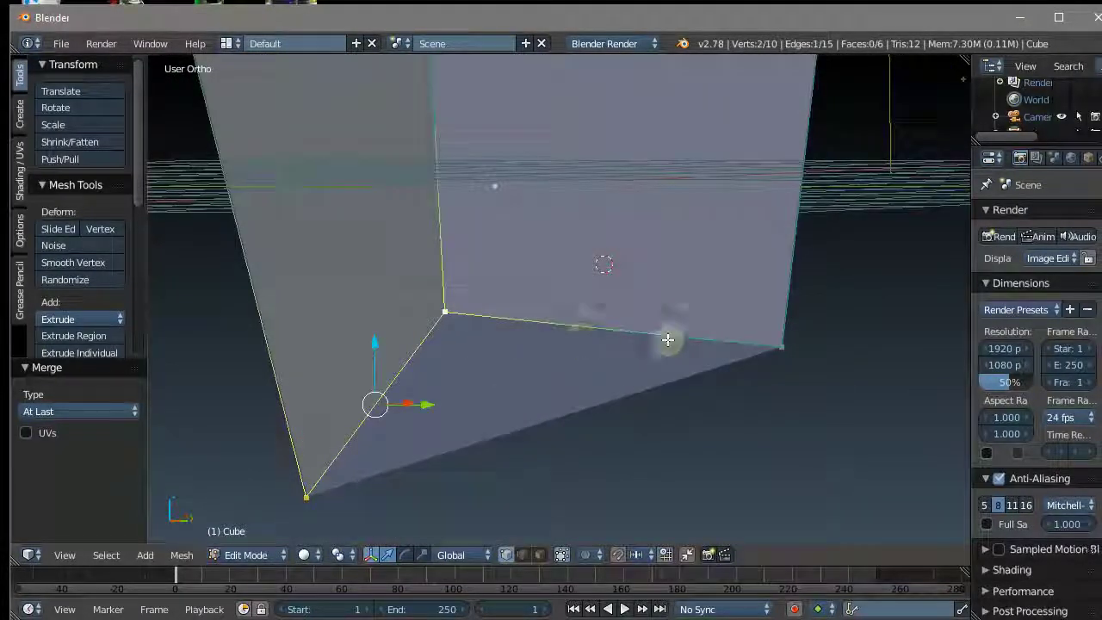
right_click(834, 359, "shift")
mouse_move(851, 359)
middle_mouse_down()
mouse_move(763, 339)
mouse_move(752, 388)
mouse_move(460, 357)
mouse_move(853, 492)
middle_mouse_up()
right_click(753, 389, "shift")
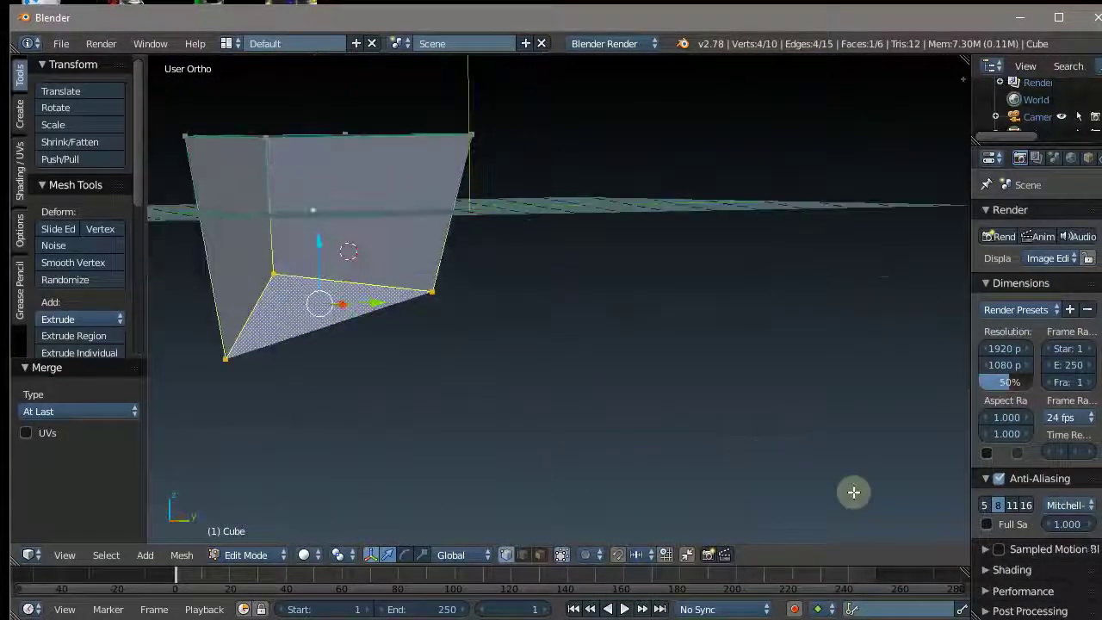
- Flatten the cube's bottom face with three successive scales along Z
key("s")
key("z")
left_click(367, 351)
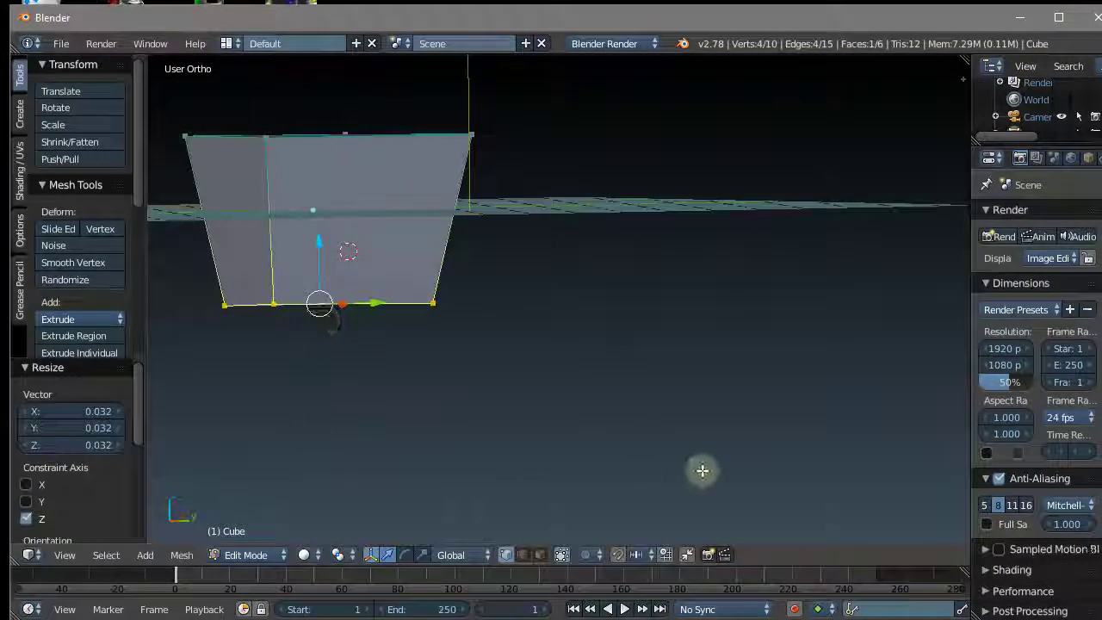
key("s")
key("z")
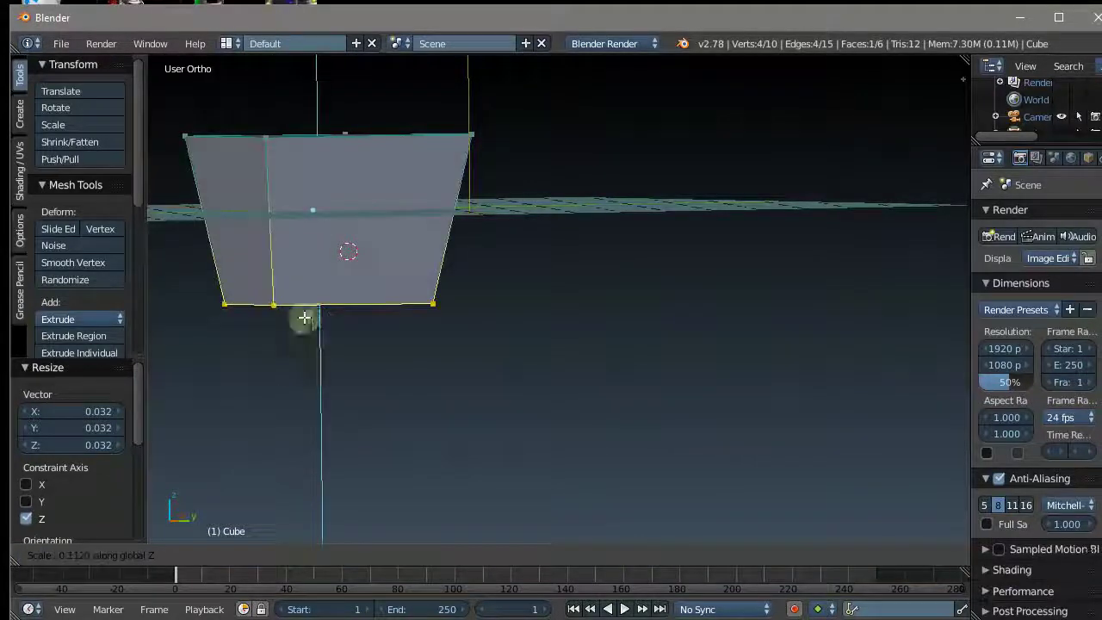
left_click(307, 310)
key("s")
key("z")
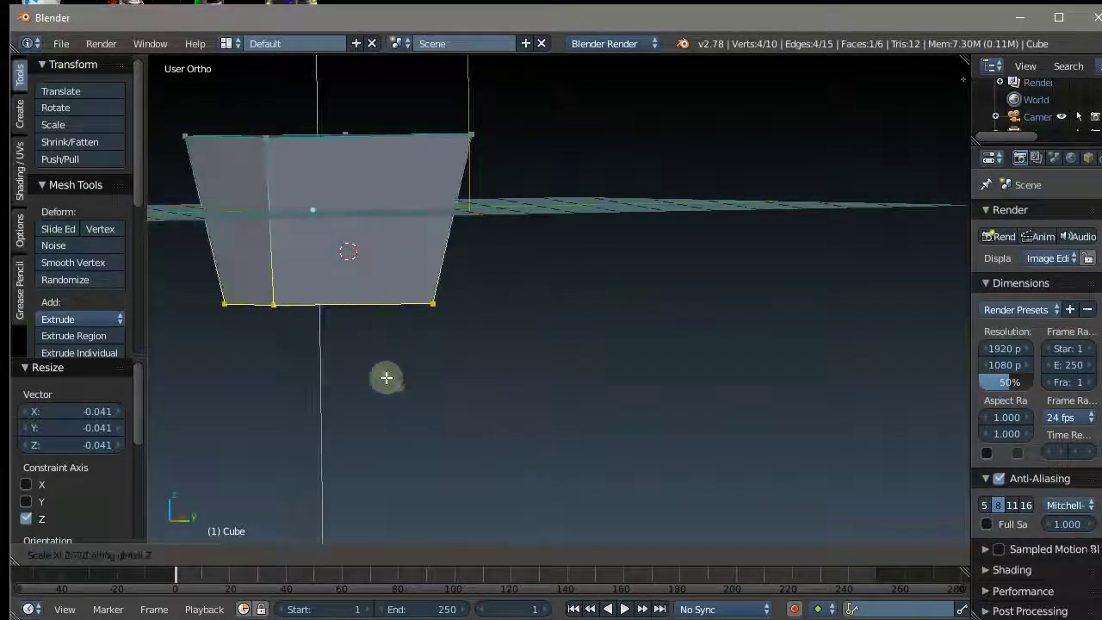
left_click(324, 328)
- Select the side face's vertices and narrow the face along Y
mouse_move(322, 322)
middle_mouse_down()
mouse_move(447, 343)
mouse_move(443, 406)
middle_mouse_up()
right_click(411, 215)
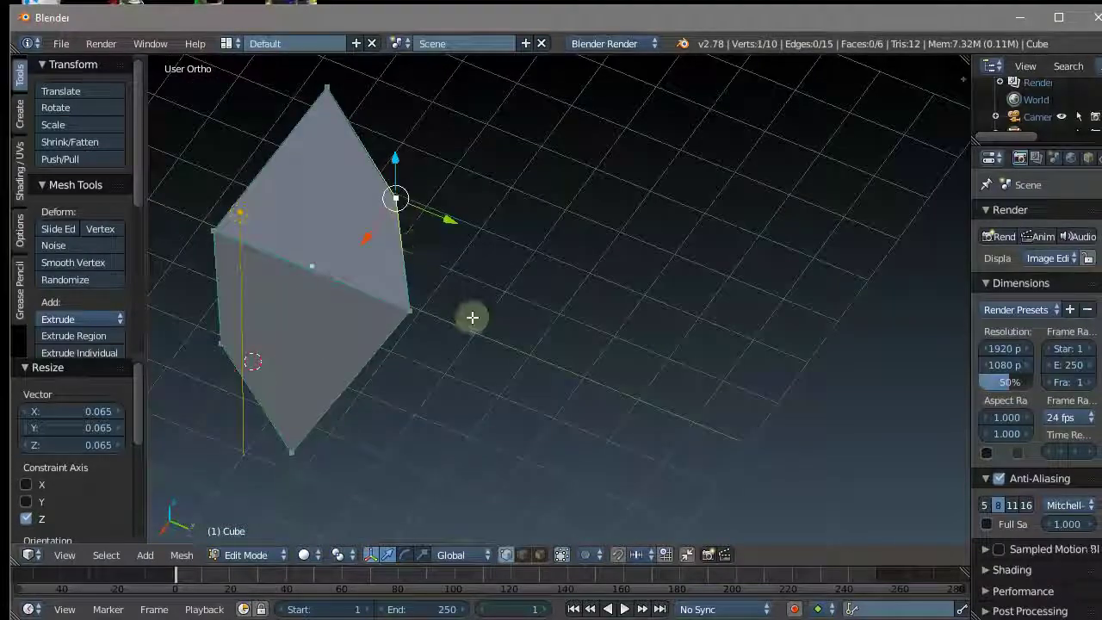
mouse_move(470, 316)
middle_mouse_down()
mouse_move(411, 311)
mouse_move(401, 340)
middle_mouse_up()
right_click(209, 401, "shift")
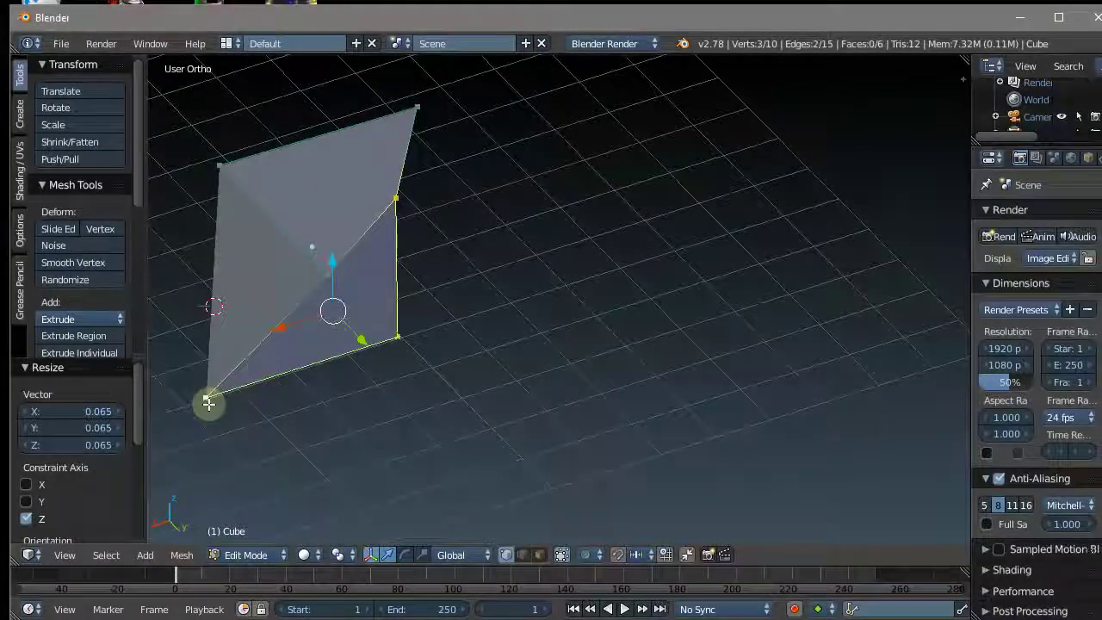
right_click(350, 241, "shift")
mouse_move(335, 430)
middle_mouse_down()
mouse_move(595, 440)
mouse_move(555, 460)
middle_mouse_up()
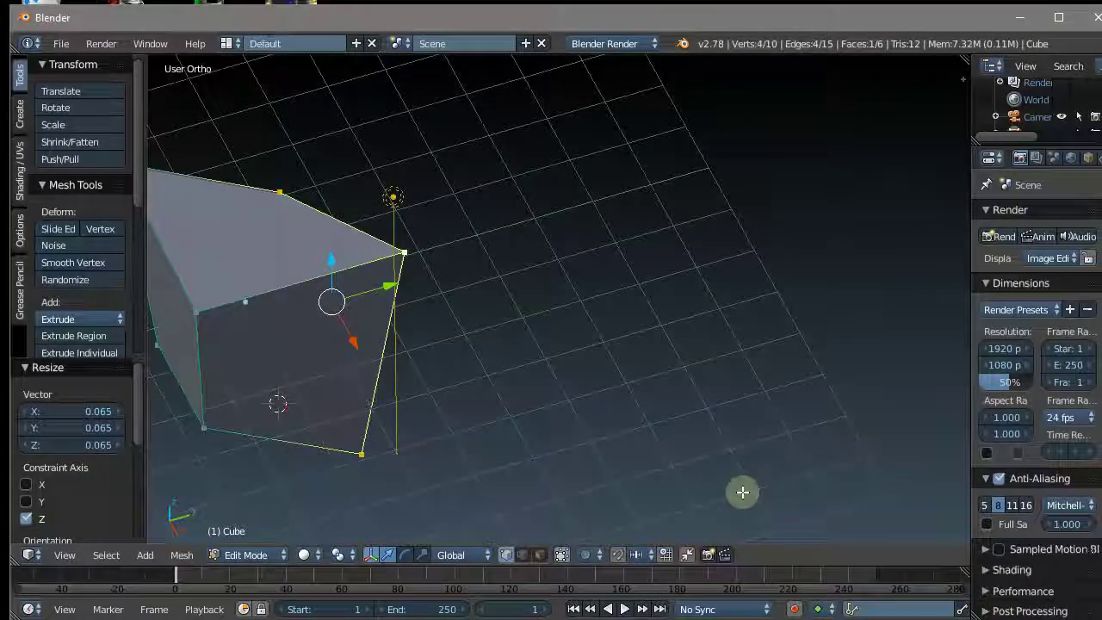
mouse_move(704, 453)
middle_mouse_down()
mouse_move(659, 445)
mouse_move(709, 457)
middle_mouse_up()
key("s")
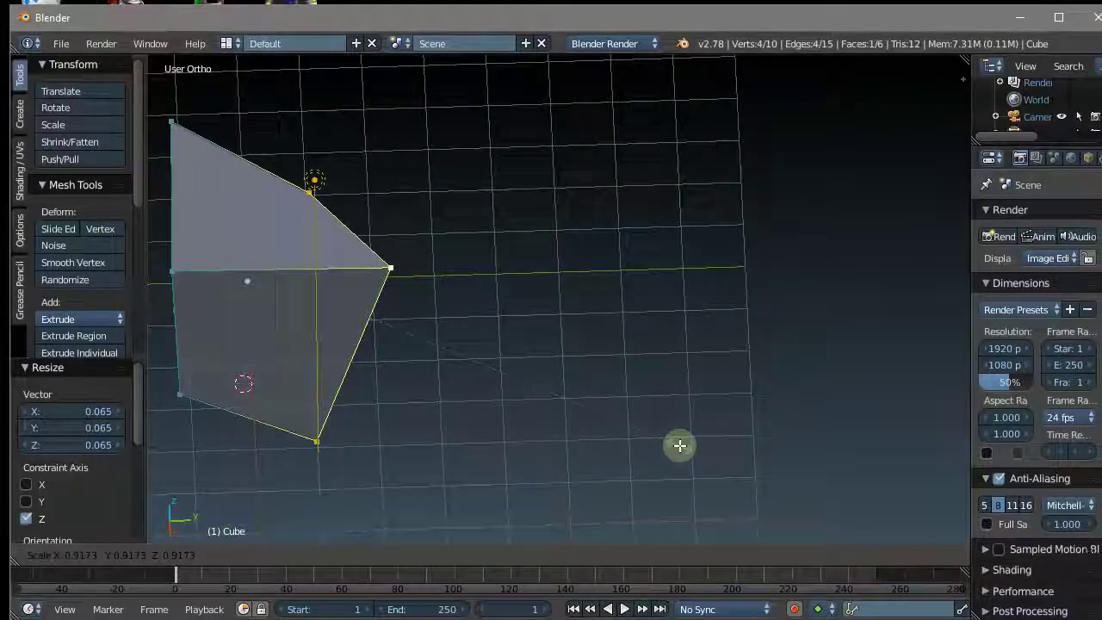
key("y")
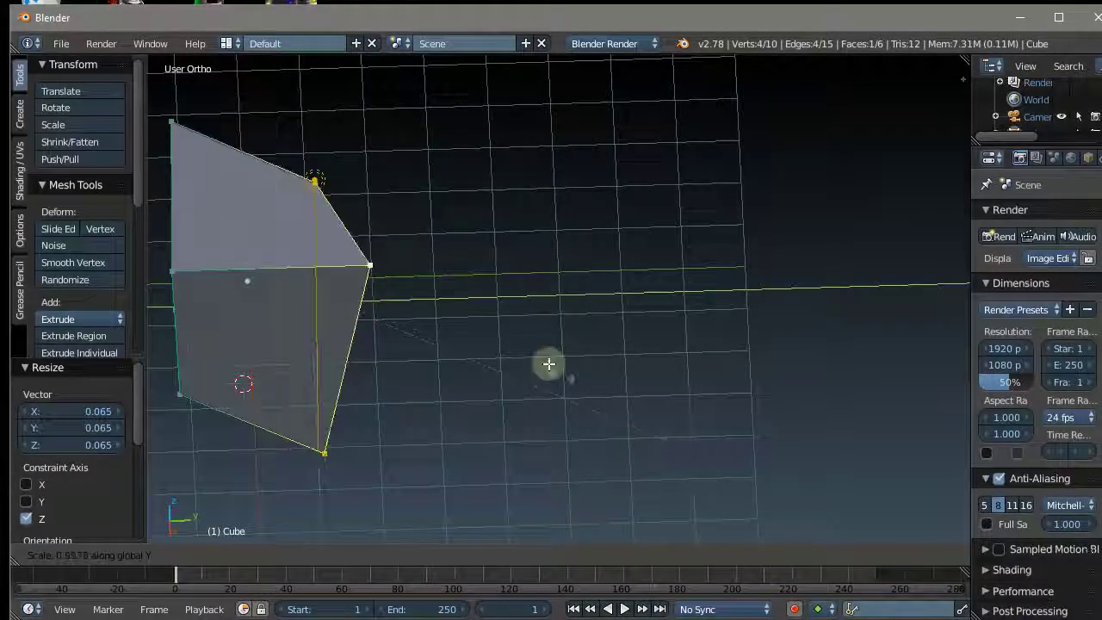
left_click(357, 288)
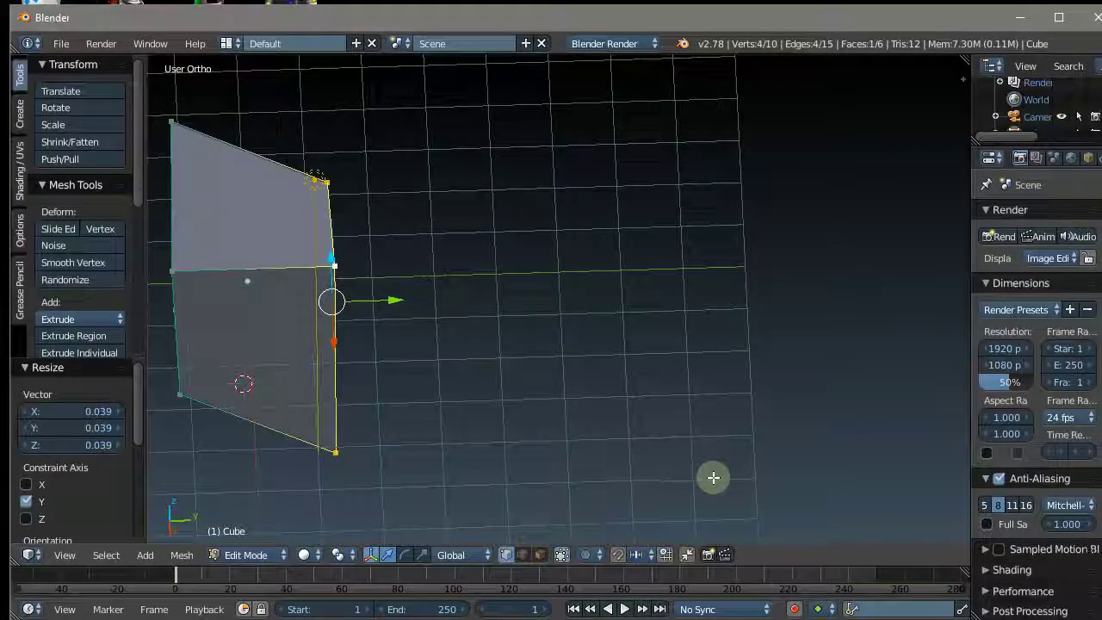
- Rescale the side face twice more to refine its width
key("s")
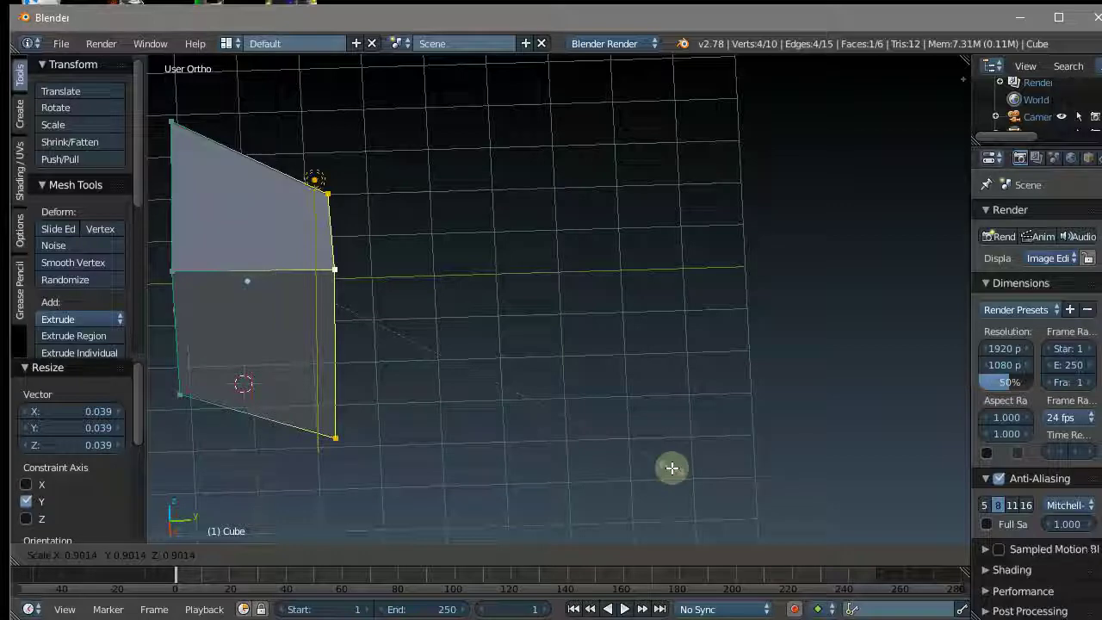
left_click(344, 283)
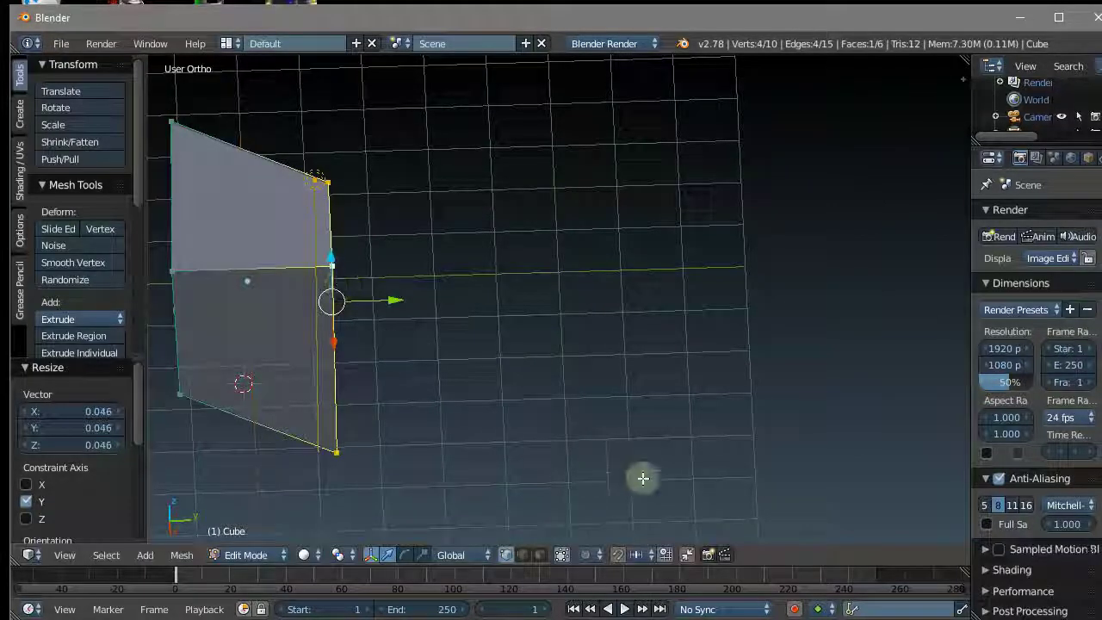
key("s")
left_click(383, 363)
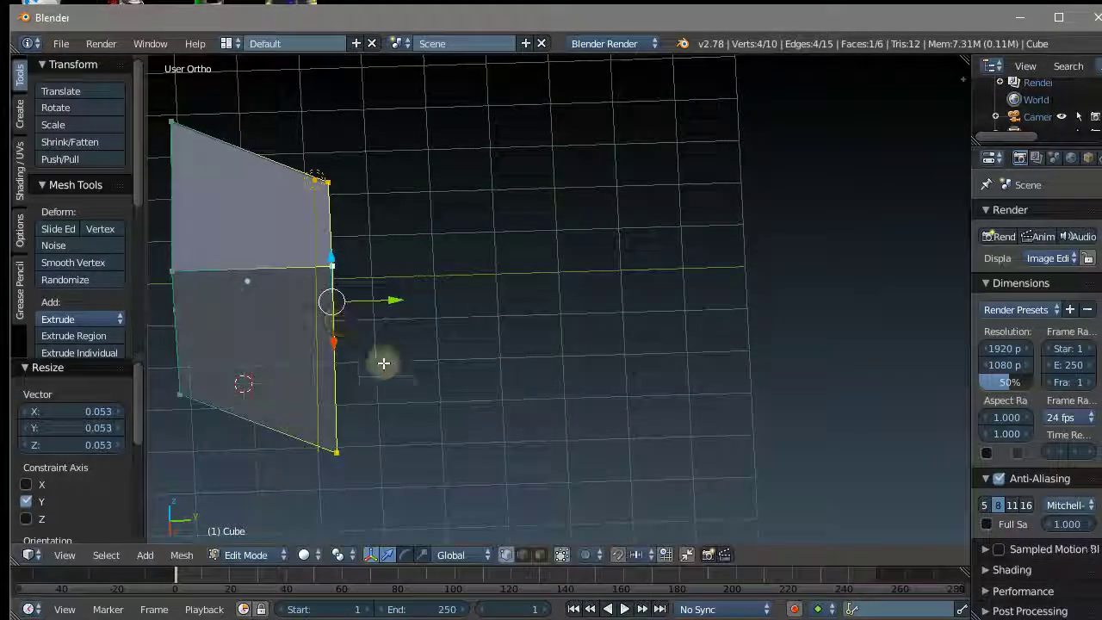
- Select the left edge and straighten it by scaling along X
mouse_move(319, 430)
middle_mouse_down()
mouse_move(514, 470)
mouse_move(445, 304)
mouse_move(401, 331)
mouse_move(366, 398)
middle_mouse_up()
right_click(366, 401)
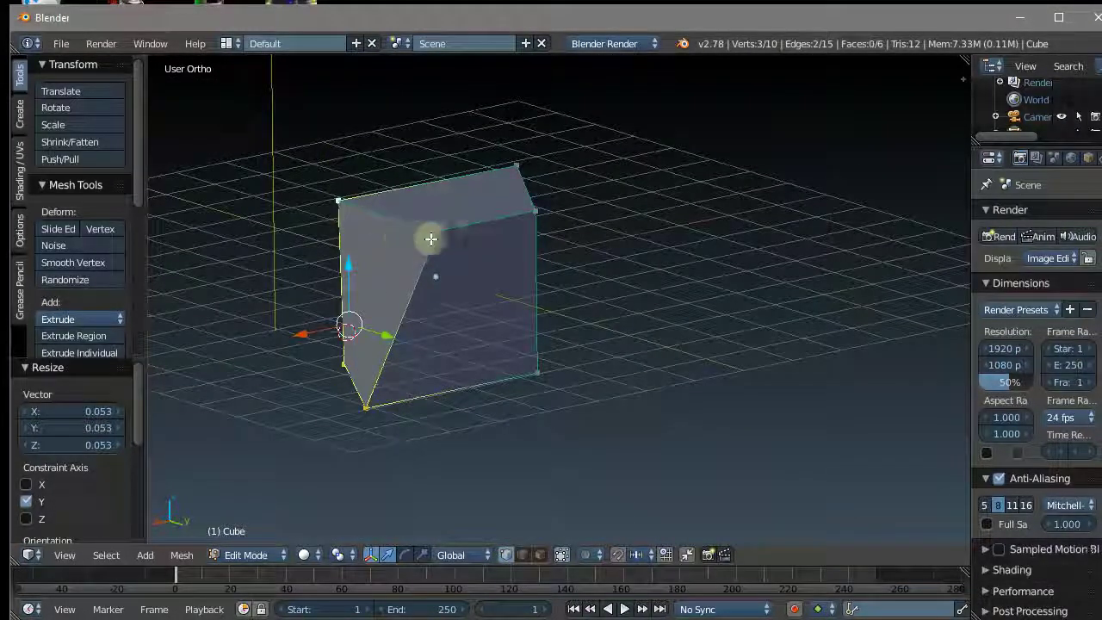
middle_click_drag(578, 298, 295, 312)
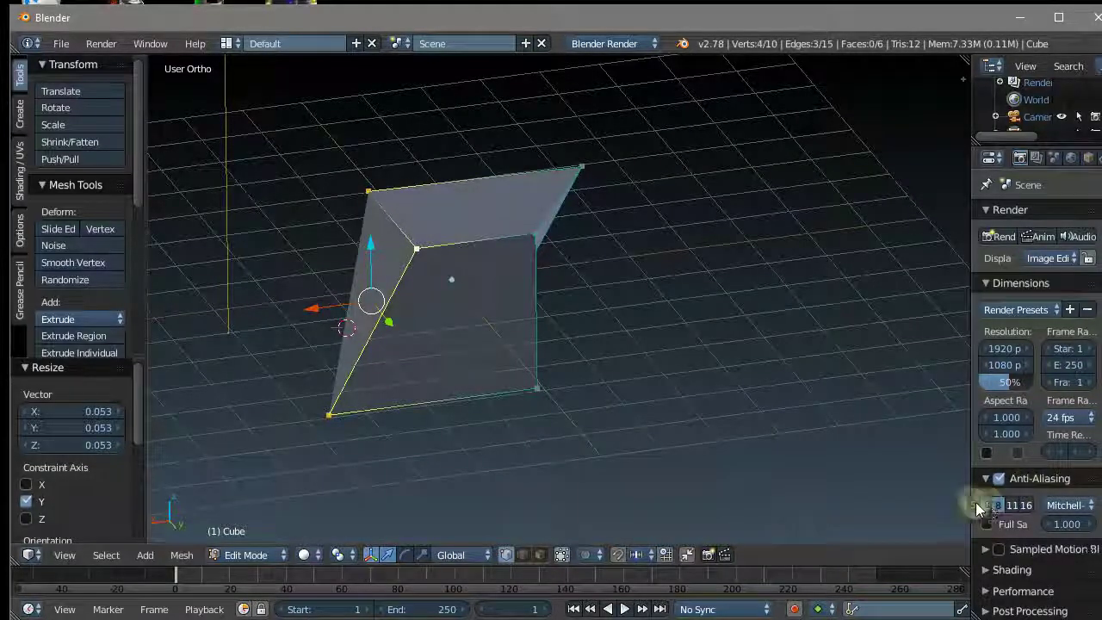
key("s")
key("x")
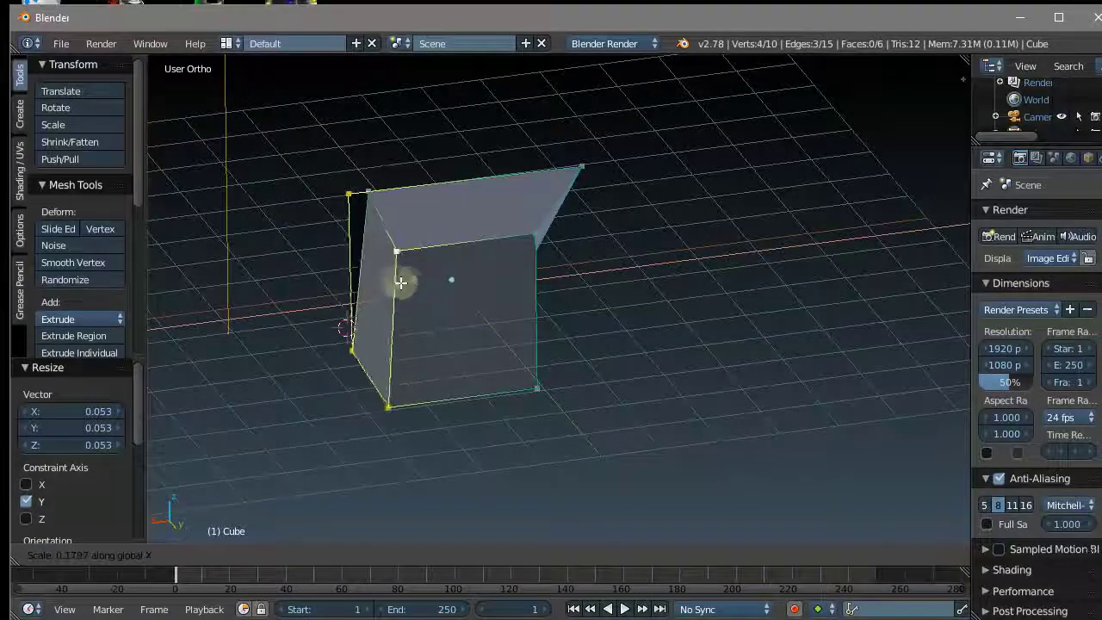
left_click(373, 290)
- Add the neighbouring vertex and merge the pair At Last
scroll(356, 135, "up", 2)
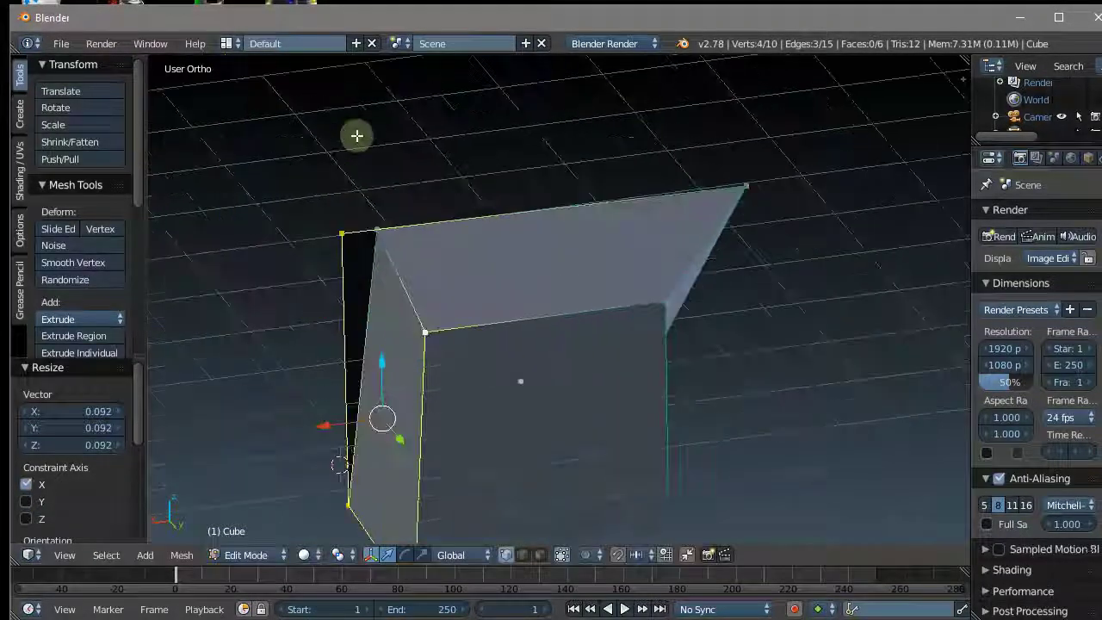
right_click(342, 231, "shift")
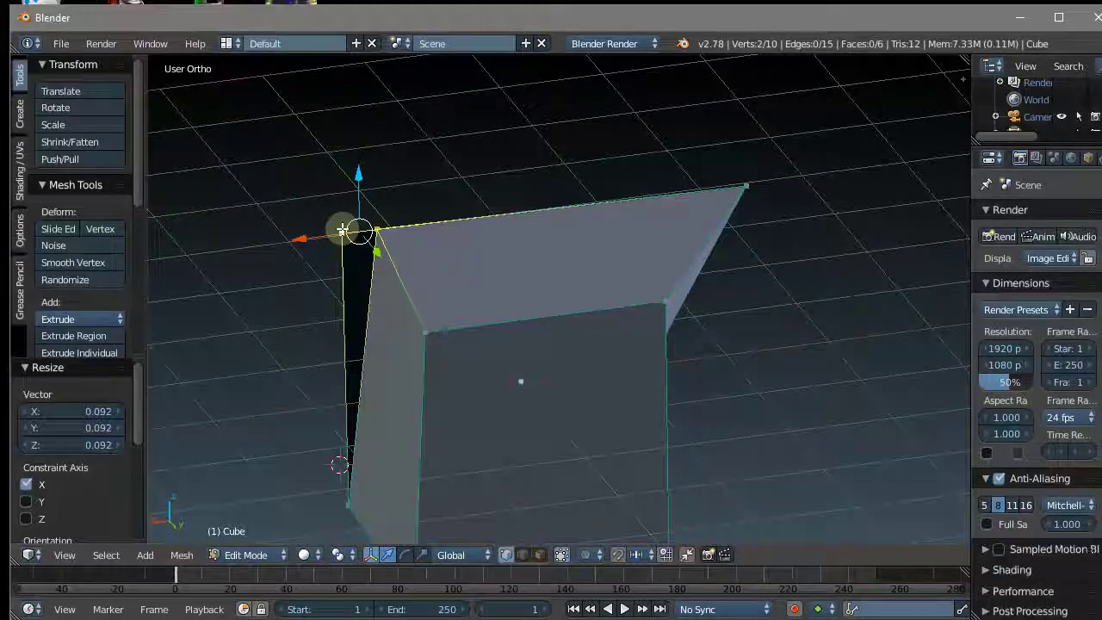
key("alt+m")
left_click(343, 227)
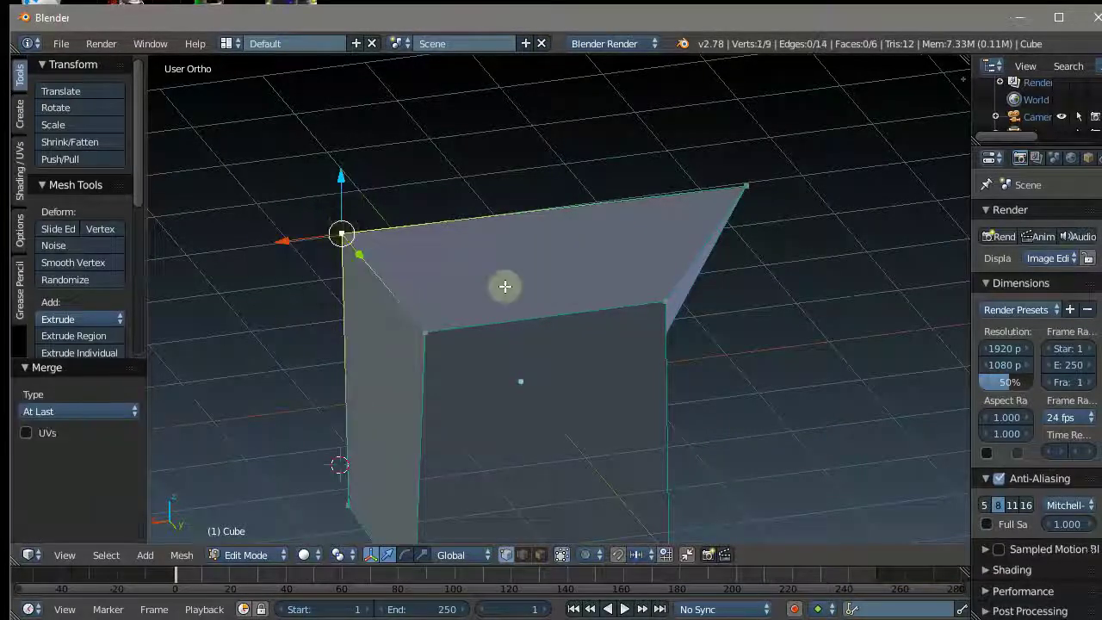
- Select the right-corner edge and scale it 0.223 along X
middle_click_drag(504, 285, 621, 333)
right_click(707, 255)
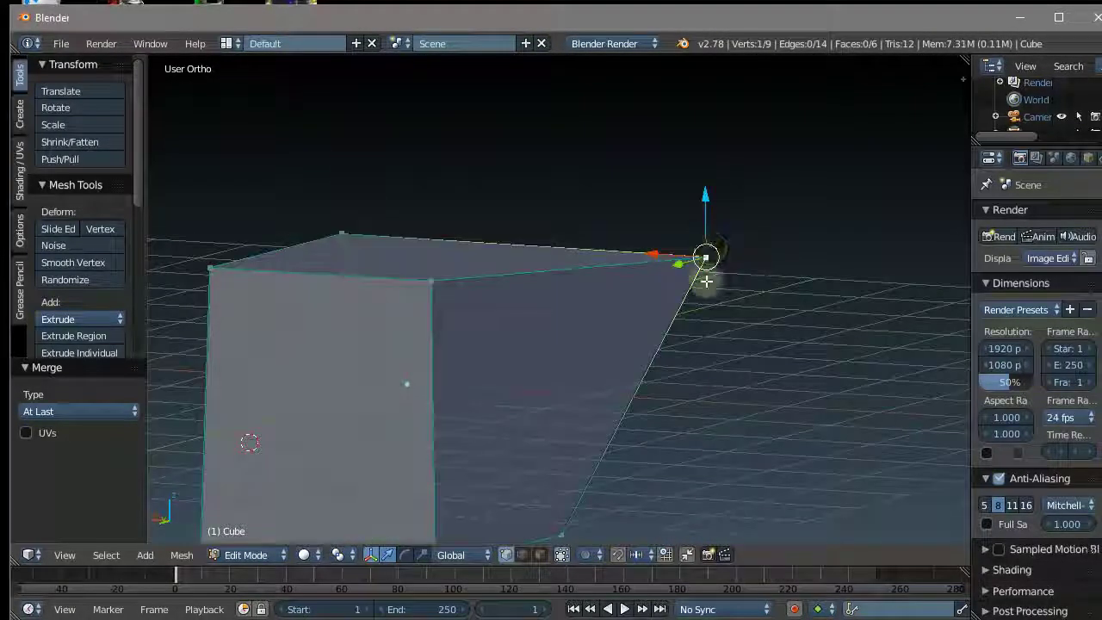
right_click(704, 262, "shift")
mouse_move(708, 250)
middle_mouse_down()
mouse_move(450, 278)
mouse_move(534, 367)
mouse_move(485, 362)
mouse_move(667, 293)
middle_mouse_up()
right_click(667, 293)
right_click(515, 409, "shift")
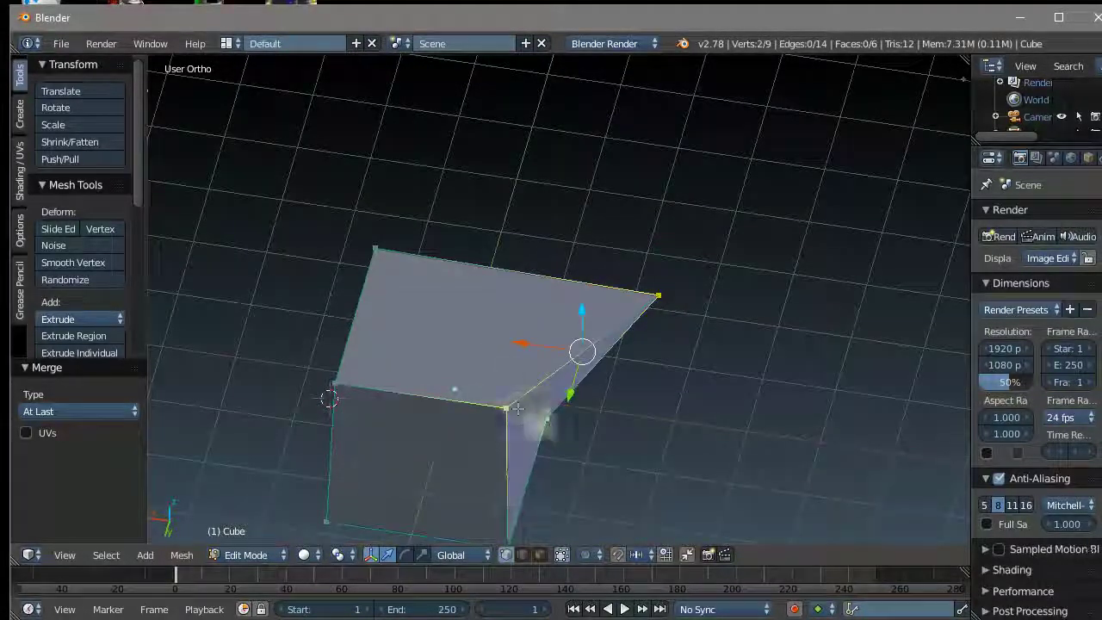
mouse_move(592, 458)
middle_mouse_down()
mouse_move(591, 480)
mouse_move(525, 448)
middle_mouse_up()
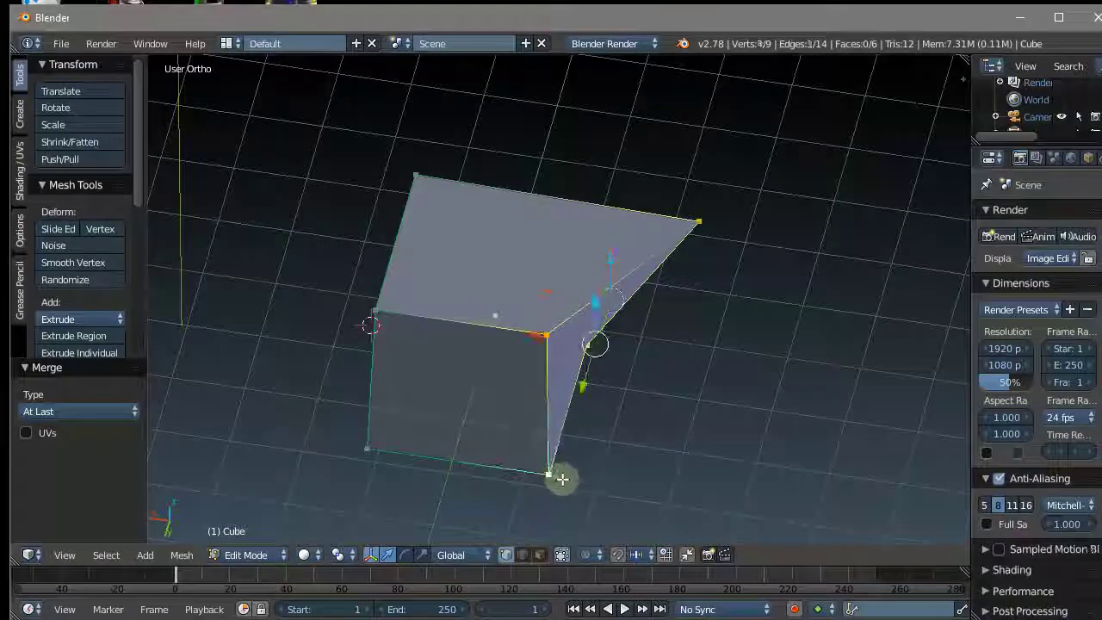
mouse_move(614, 408)
middle_mouse_down()
mouse_move(603, 394)
mouse_move(692, 381)
middle_mouse_up()
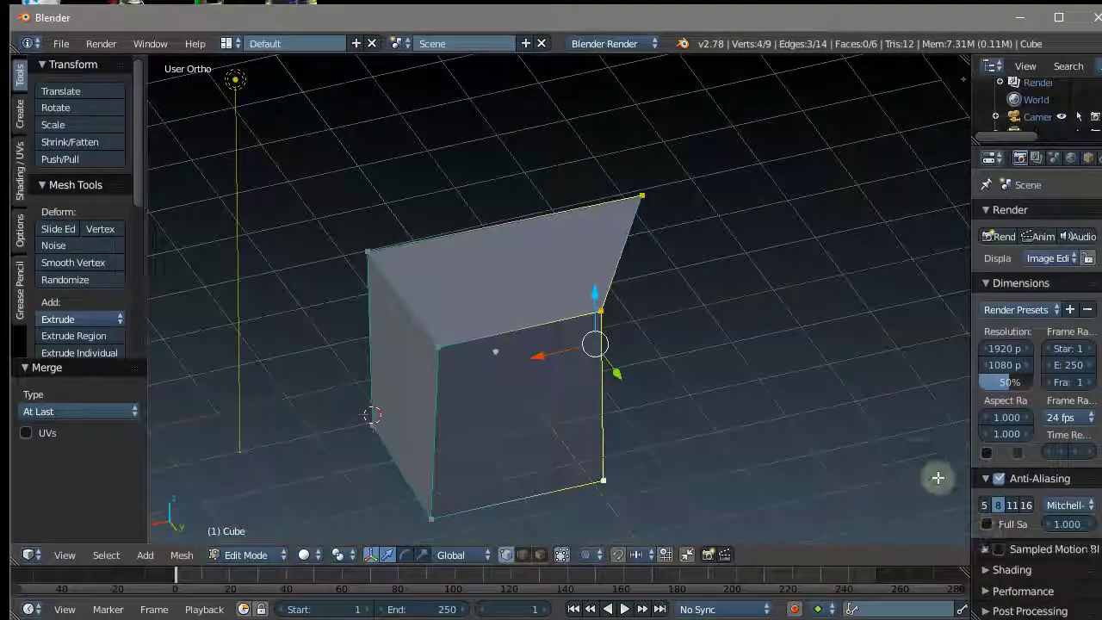
mouse_move(938, 474)
middle_mouse_down()
mouse_move(748, 374)
mouse_move(812, 372)
middle_mouse_up()
key("s")
key("x")
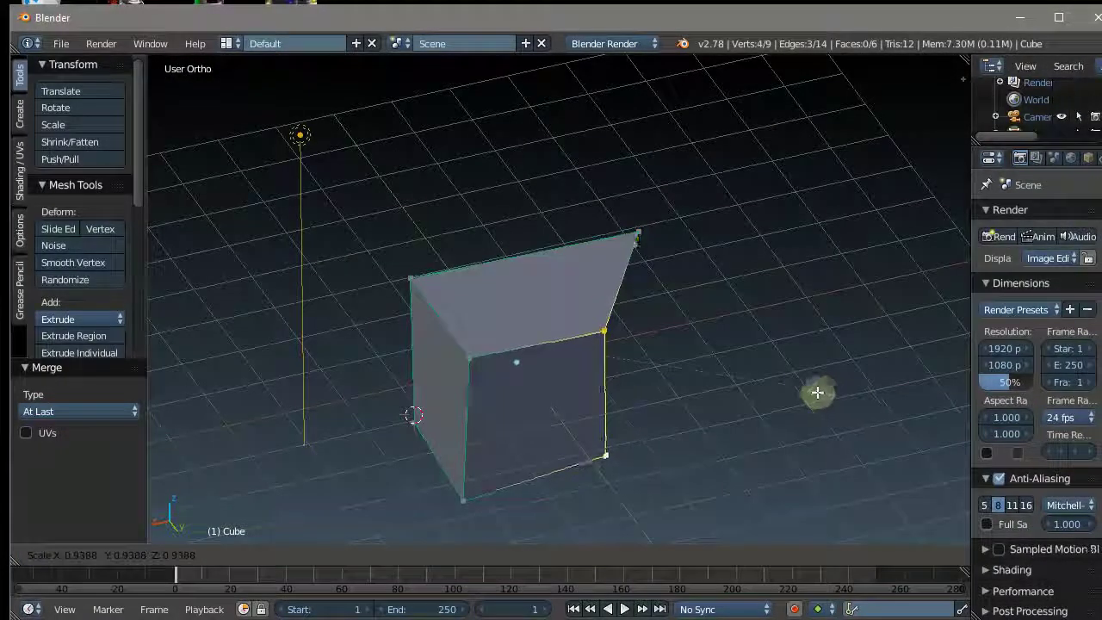
left_click(670, 322)
mouse_move(659, 319)
middle_mouse_down()
mouse_move(369, 296)
mouse_move(544, 320)
middle_mouse_up()
- Merge the selected vertex pair At Last with Alt+M
right_click(588, 305)
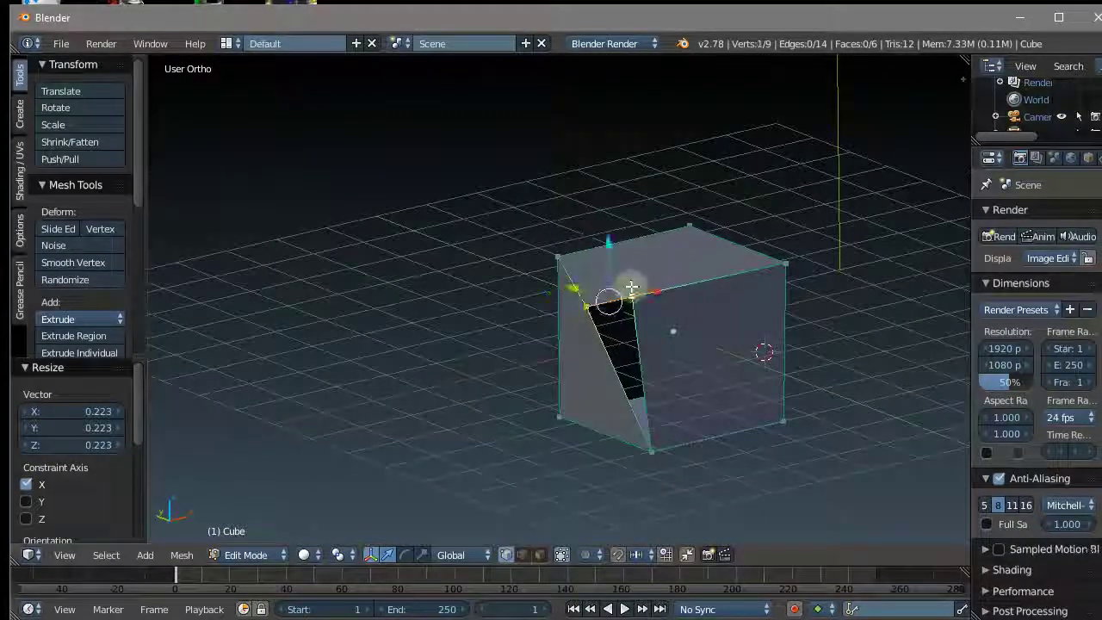
key("alt+m")
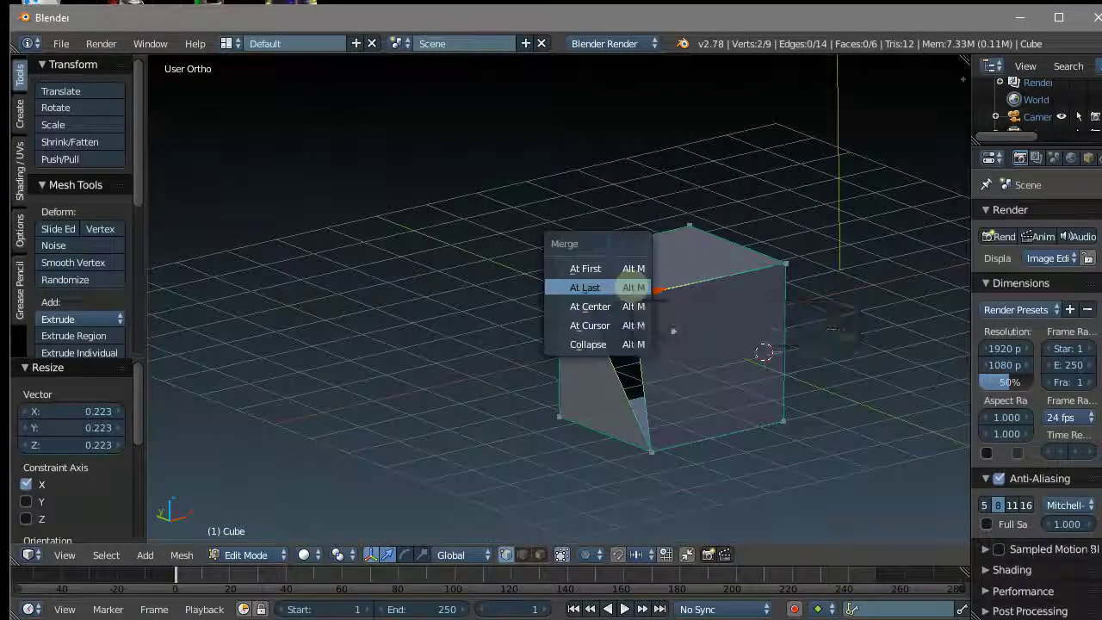
left_click(628, 287)
- Select the left corner vertices and squeeze them along X, down to 0.150
mouse_move(659, 298)
middle_mouse_down()
mouse_move(710, 338)
mouse_move(517, 211)
middle_mouse_up()
right_click(502, 203, "shift")
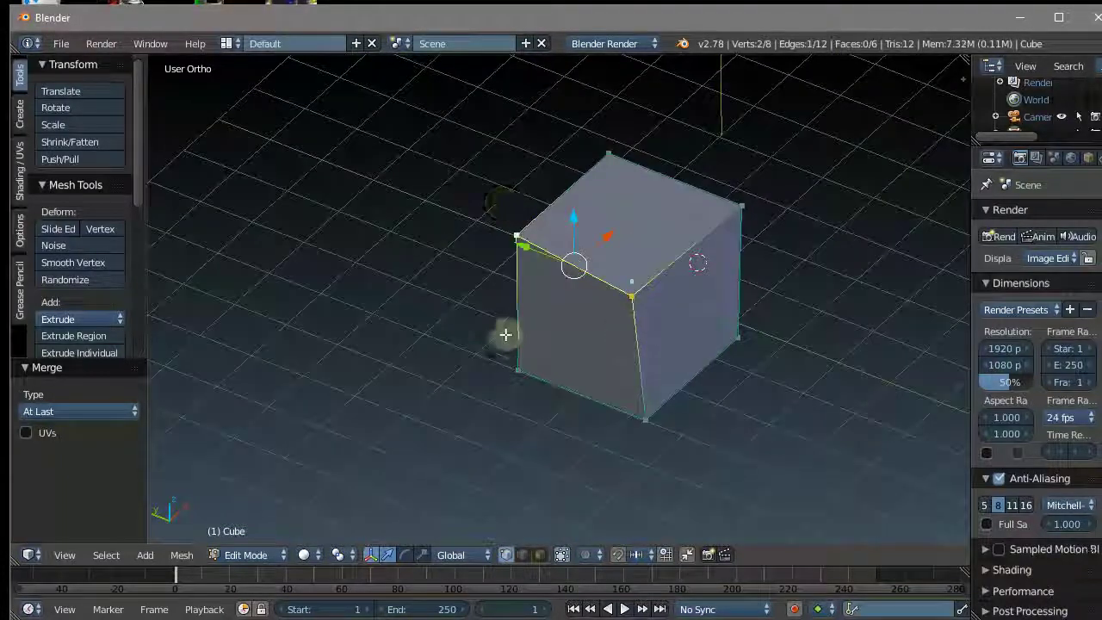
right_click(631, 422, "shift")
mouse_move(782, 423)
middle_mouse_down()
mouse_move(792, 408)
mouse_move(900, 476)
middle_mouse_up()
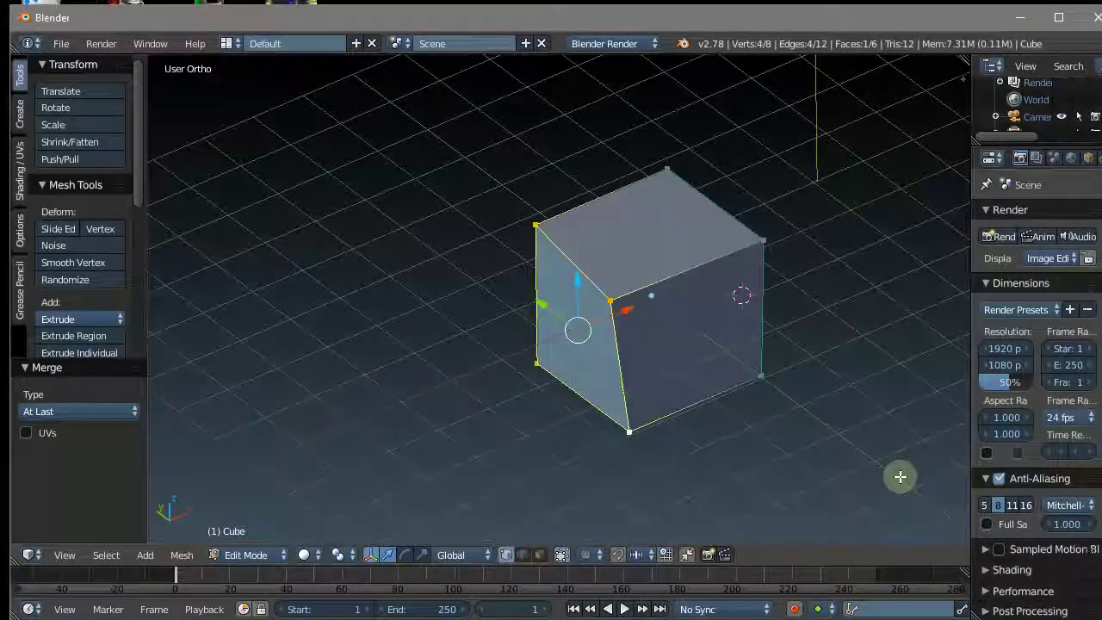
key("s")
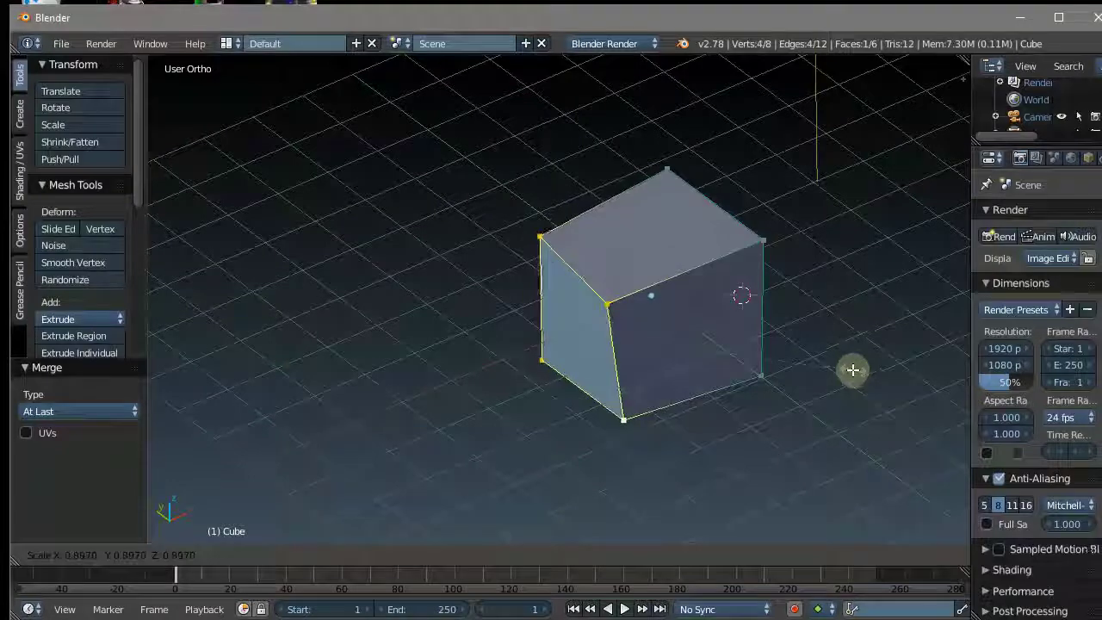
key("x")
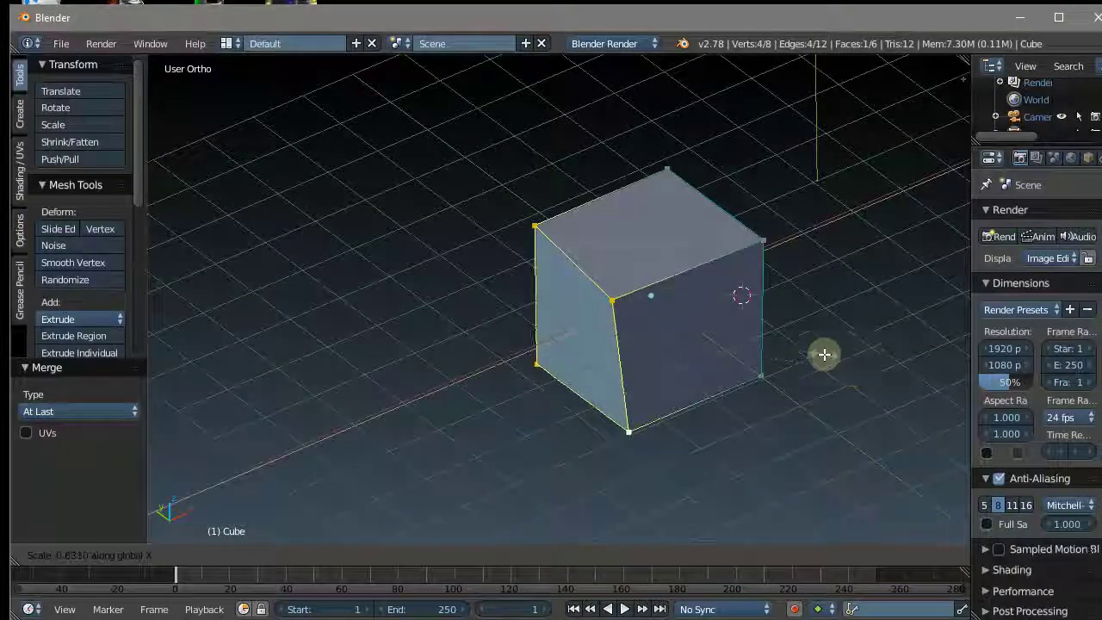
left_click(824, 352)
mouse_move(824, 352)
middle_mouse_down()
mouse_move(755, 405)
mouse_move(821, 396)
middle_mouse_up()
key("s")
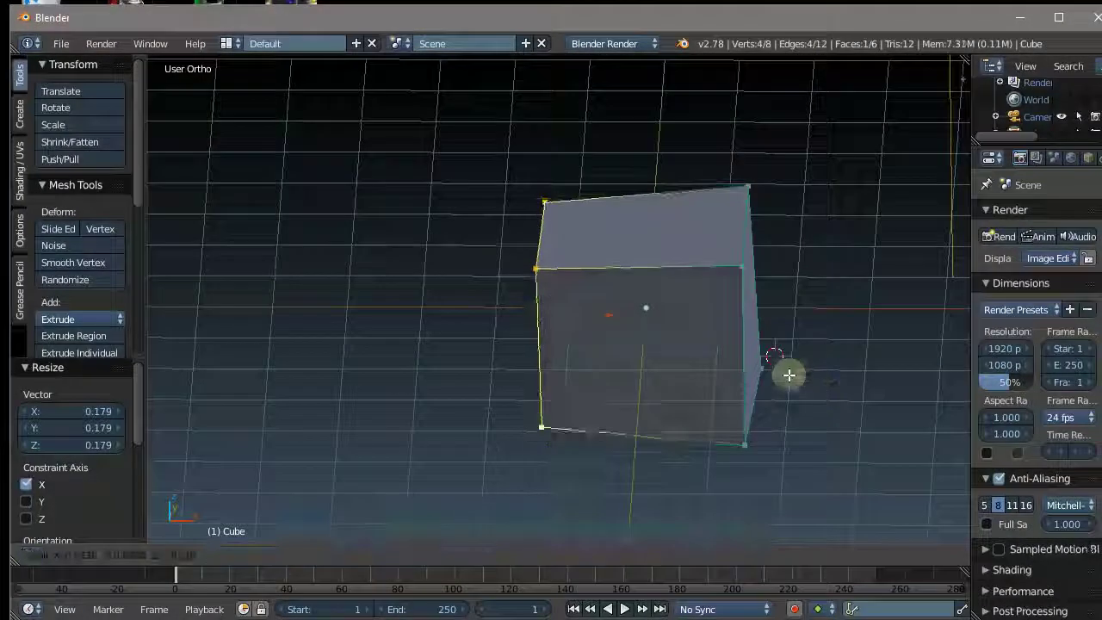
key("x")
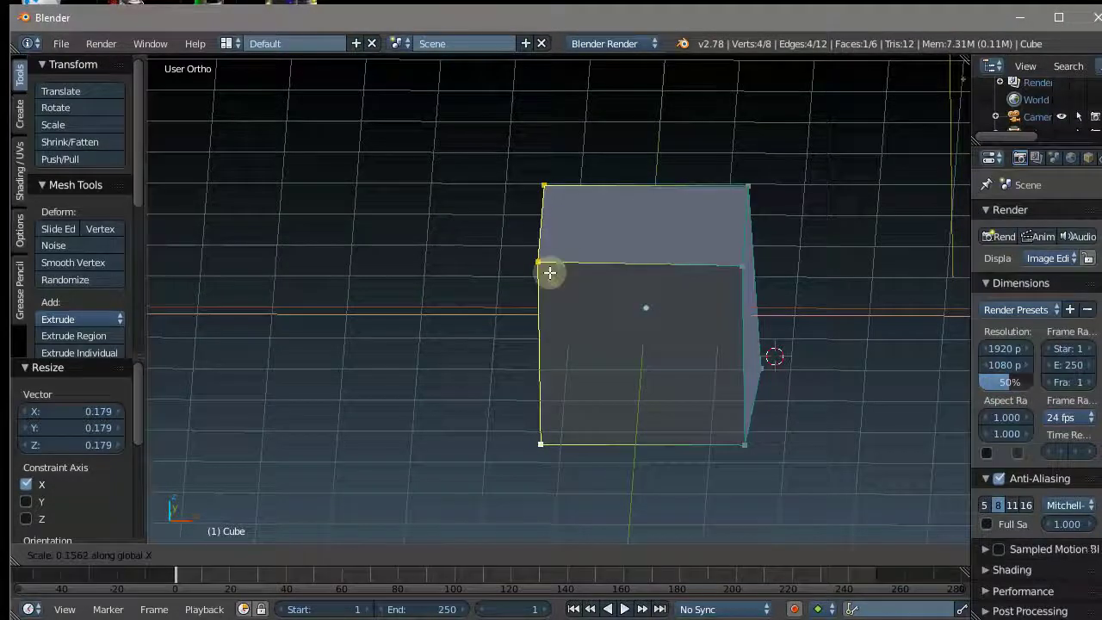
left_click(552, 274)
mouse_move(836, 560)
middle_mouse_down()
mouse_move(645, 457)
mouse_move(605, 414)
middle_mouse_up()
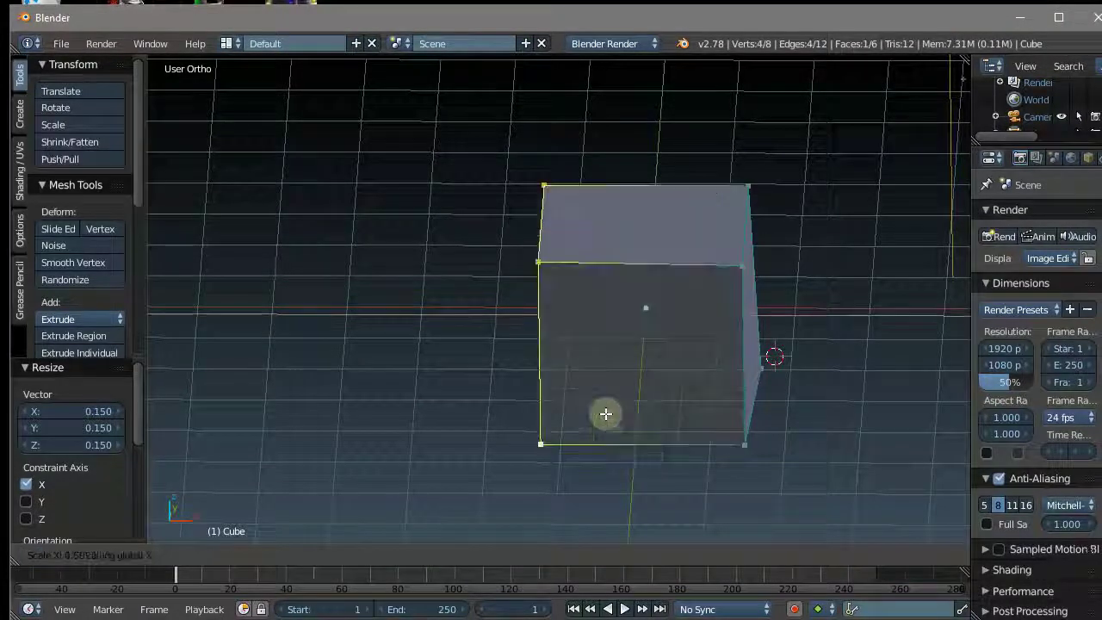
left_click(546, 315)
- Select the left face's vertices and scale the face along X
mouse_move(546, 315)
middle_mouse_down()
mouse_move(738, 369)
mouse_move(414, 339)
mouse_move(288, 382)
mouse_move(522, 405)
middle_mouse_up()
right_click(472, 438)
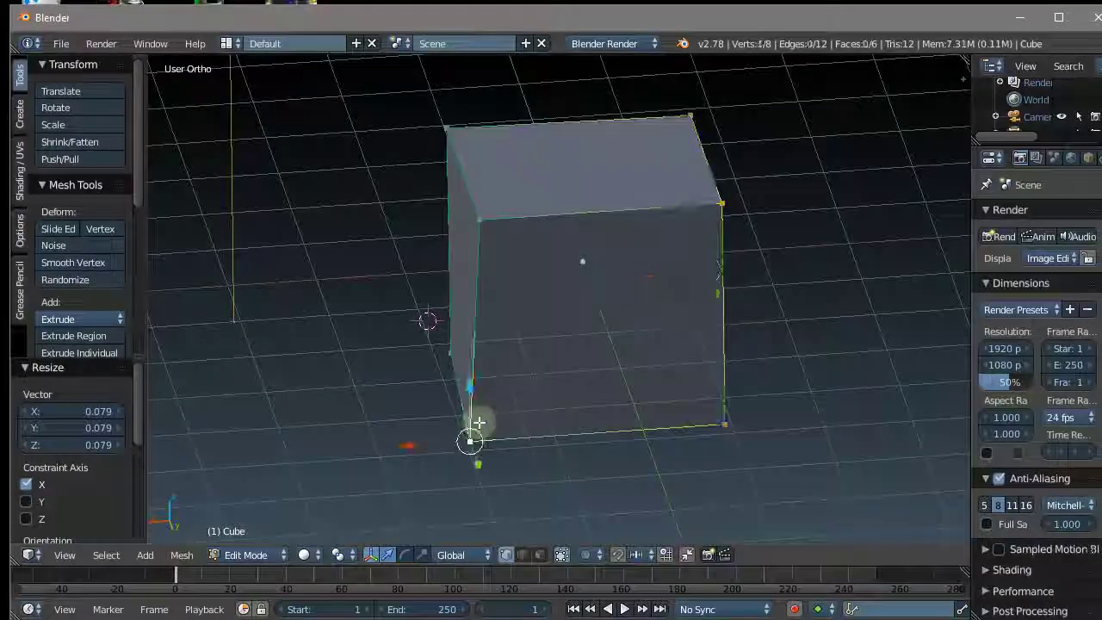
right_click(437, 98, "shift")
right_click(490, 238, "shift")
scroll(495, 268, "down", 2)
mouse_move(494, 268)
middle_mouse_down()
mouse_move(710, 330)
mouse_move(691, 364)
mouse_move(745, 334)
middle_mouse_up()
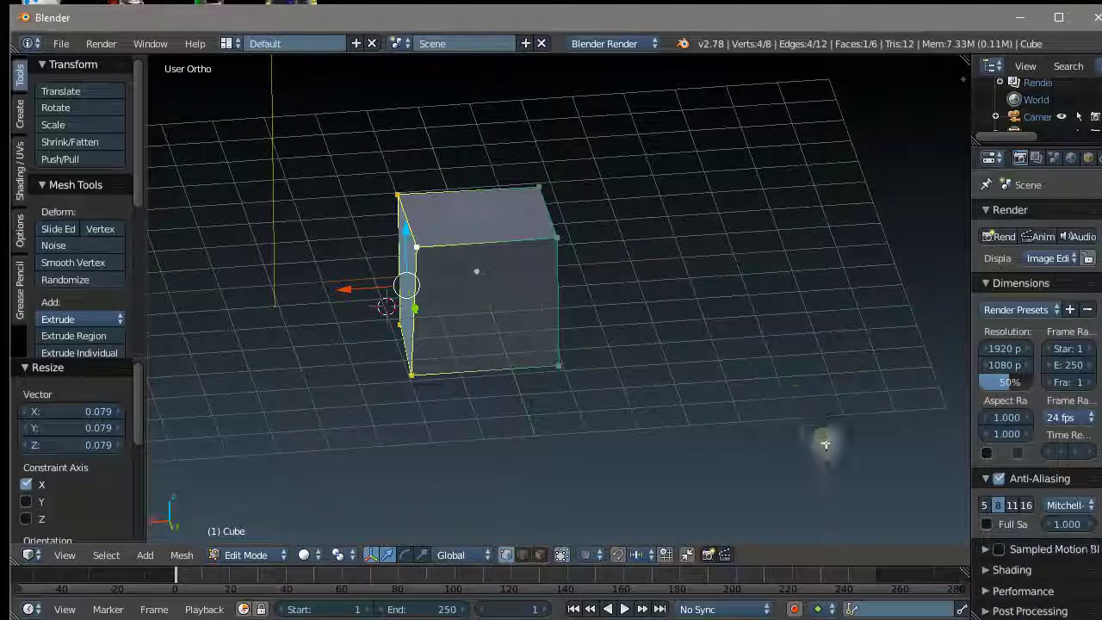
key("s")
key("x")
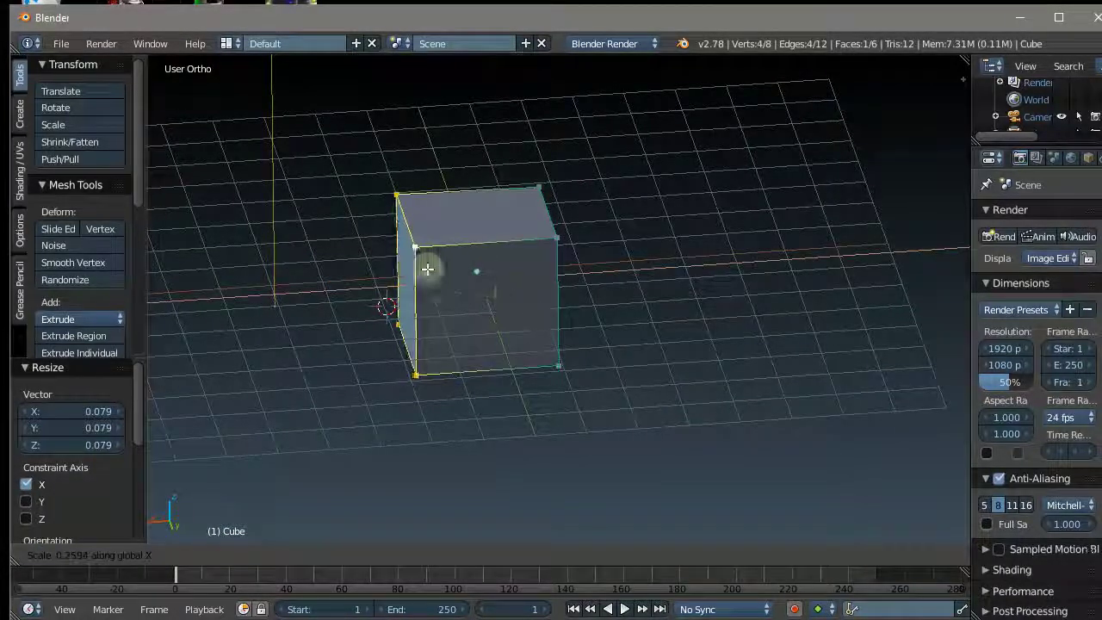
left_click(427, 269)
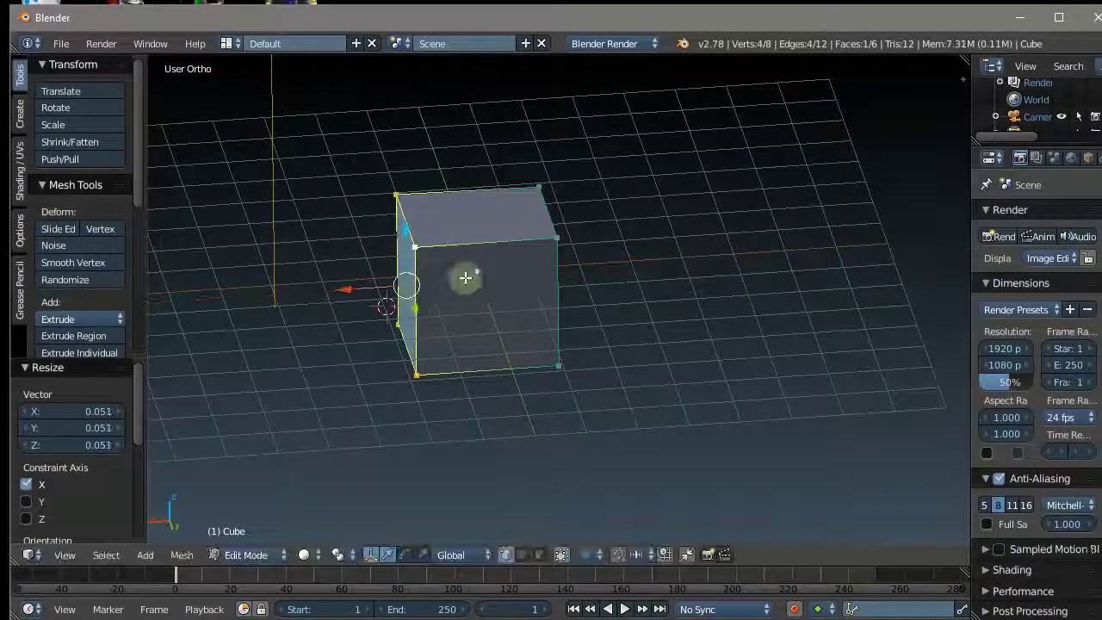
- Reselect the whole left face and scale it 0.060 along Y
mouse_move(465, 277)
middle_mouse_down()
mouse_move(580, 173)
mouse_move(341, 227)
middle_mouse_up()
middle_click_drag(342, 269, 376, 259)
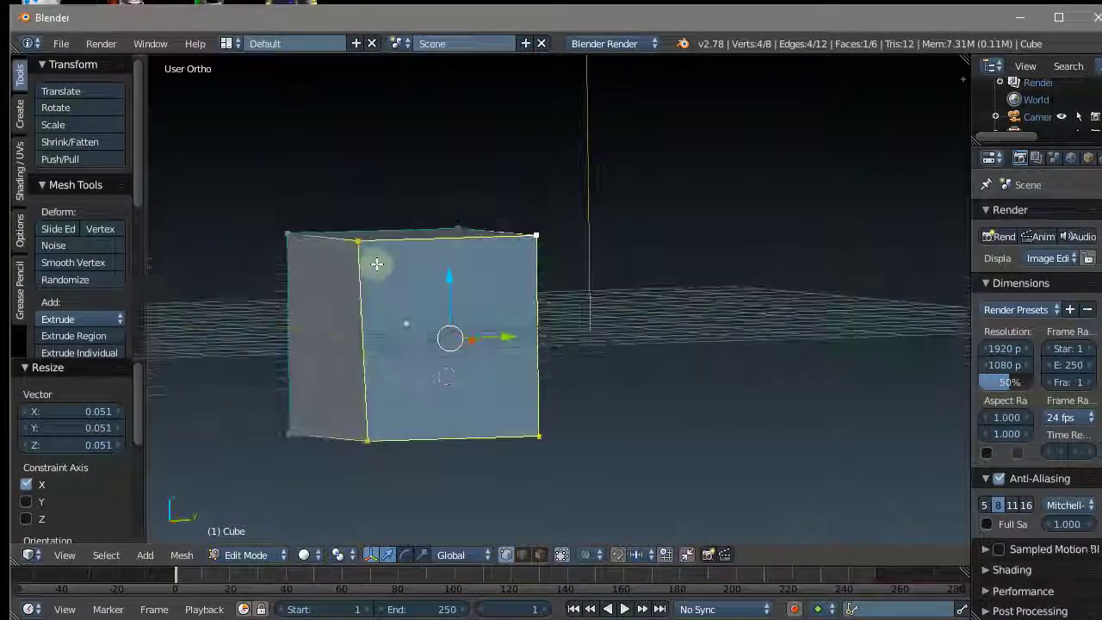
right_click(365, 231)
right_click(281, 443, "shift")
right_click(370, 441, "shift")
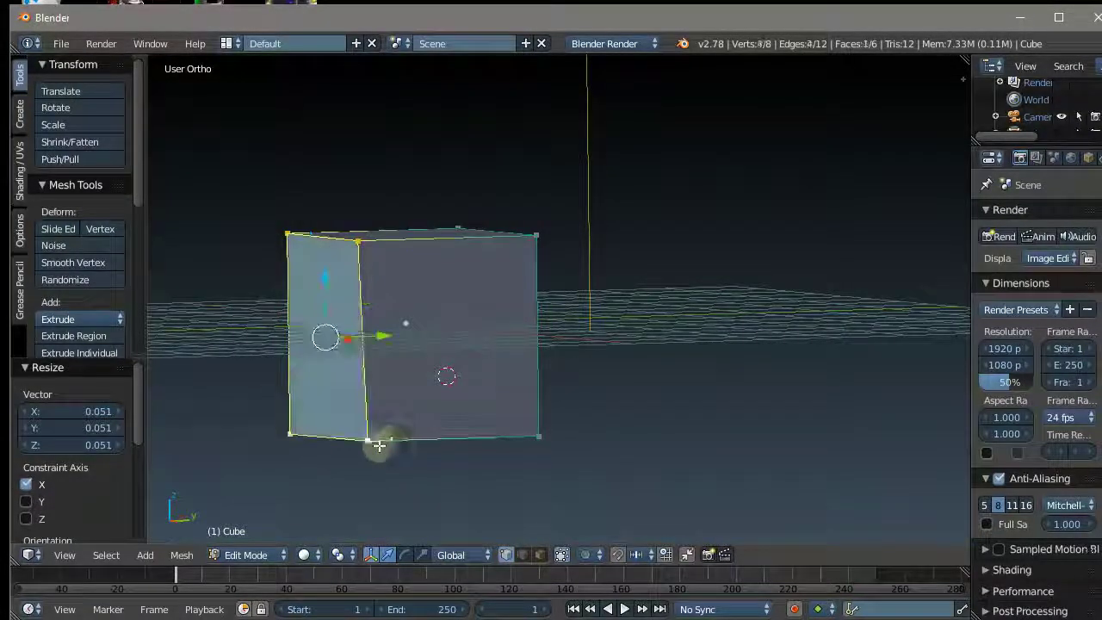
mouse_move(721, 445)
middle_mouse_down()
mouse_move(637, 335)
mouse_move(591, 369)
mouse_move(774, 426)
middle_mouse_up()
key("s")
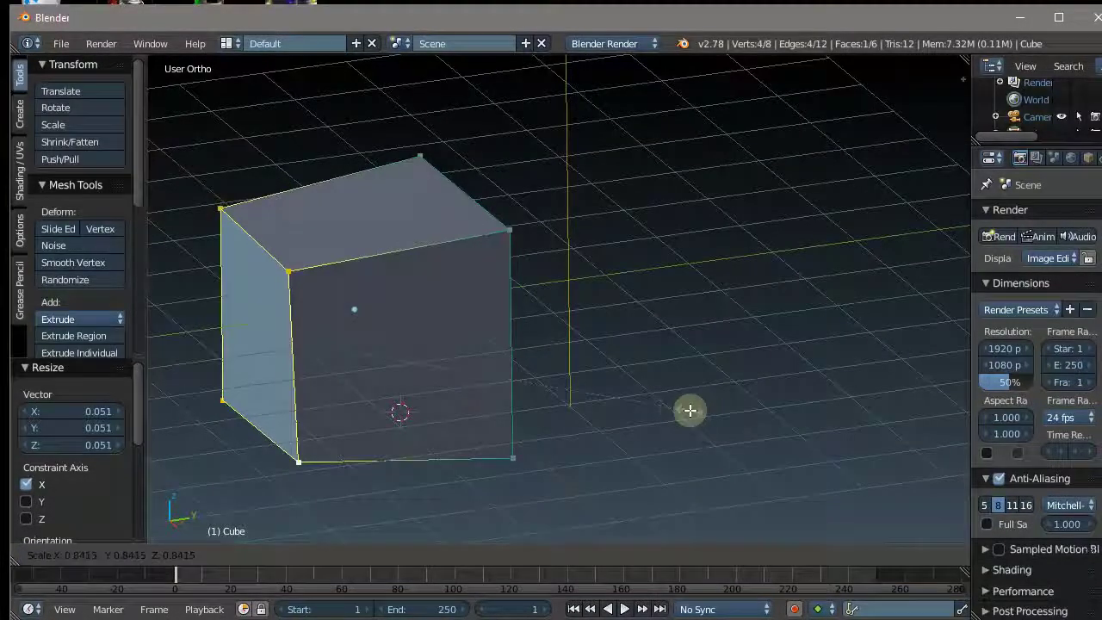
key("y")
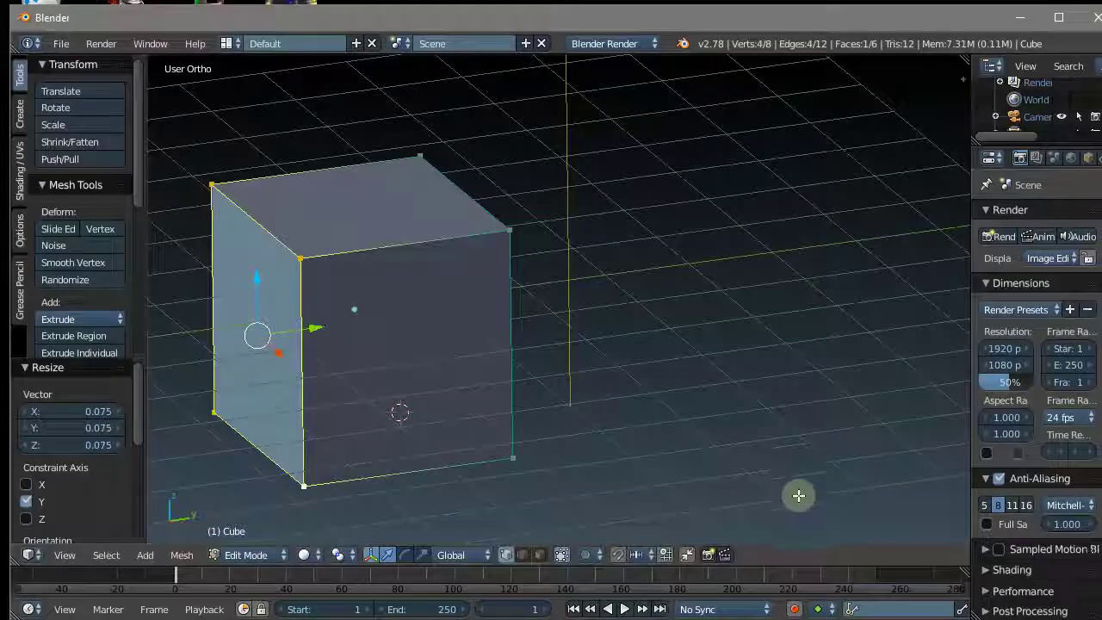
left_click(421, 376)
mouse_move(315, 339)
middle_mouse_down()
mouse_move(517, 339)
mouse_move(163, 308)
mouse_move(263, 273)
mouse_move(435, 325)
mouse_move(580, 335)
mouse_move(458, 283)
middle_mouse_up()
scroll(458, 282, "up", 3)
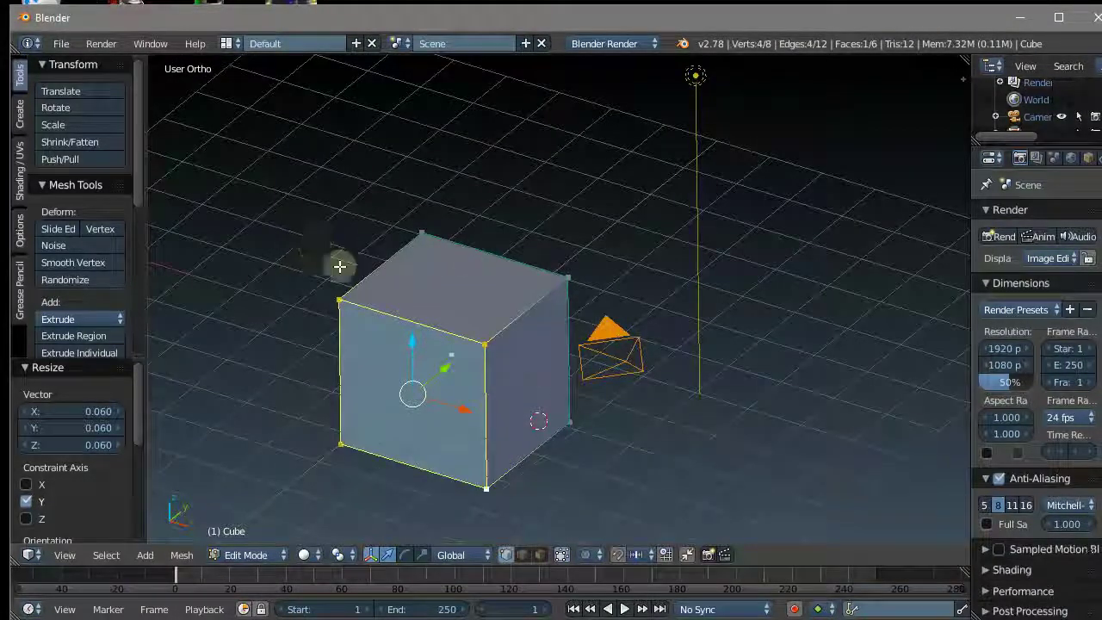
- Return to Object Mode and delete the edited cube
key("Tab")
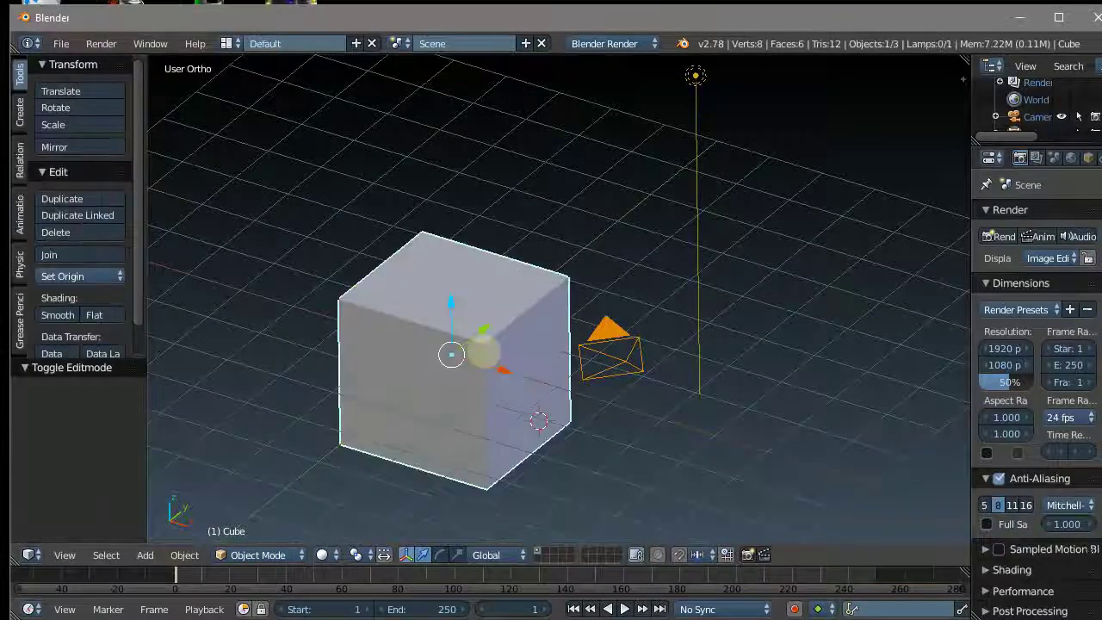
key("x")
left_click(484, 353)
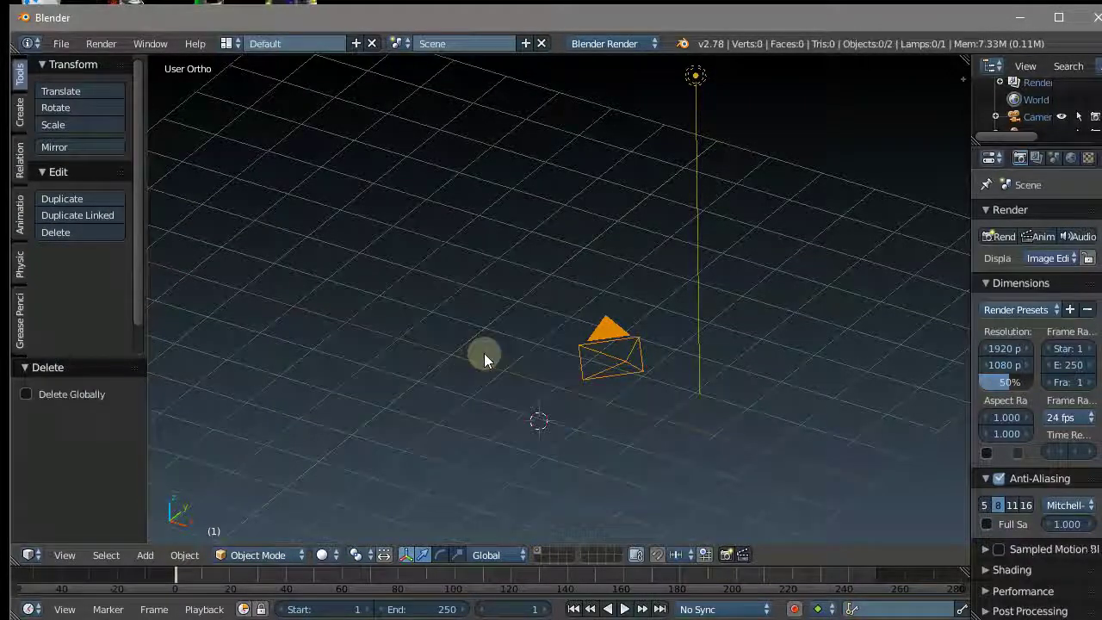
middle_click_drag(445, 322, 81, 147)
mouse_move(362, 273)
middle_mouse_down()
mouse_move(391, 291)
mouse_move(342, 271)
mouse_move(507, 390)
mouse_move(505, 369)
mouse_move(416, 301)
mouse_move(435, 273)
mouse_move(529, 312)
mouse_move(615, 320)
mouse_move(509, 324)
middle_mouse_up()
middle_click_drag(427, 335, 439, 313)
- In Front view, place the 3D cursor and add a new Cube there
key("KP_1")
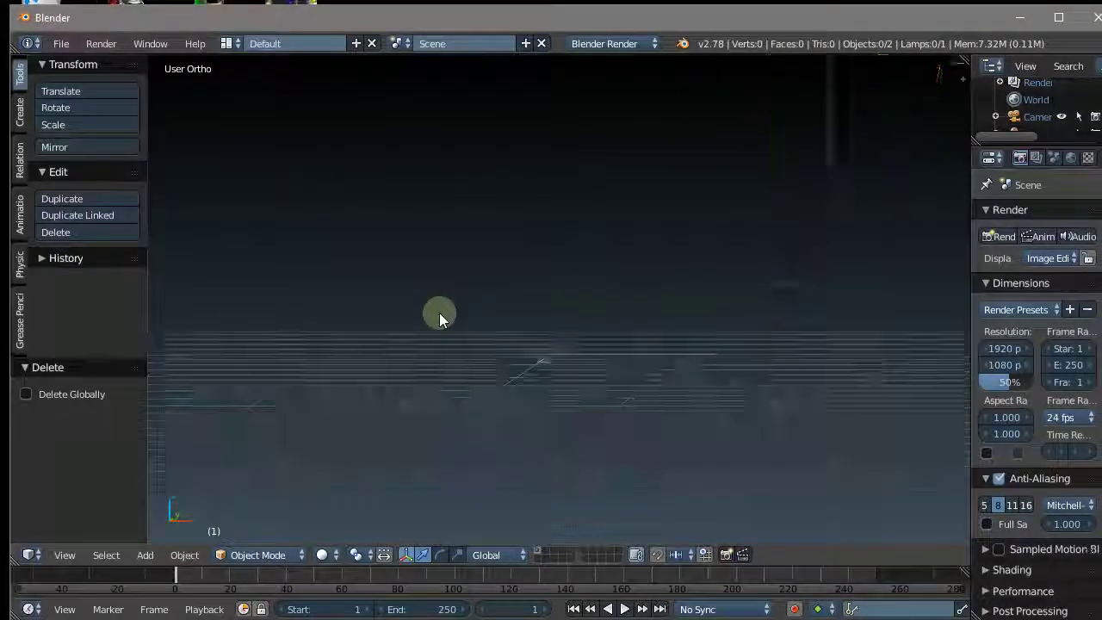
mouse_move(629, 311)
middle_mouse_down()
mouse_move(381, 266)
mouse_move(524, 246)
mouse_move(505, 226)
mouse_move(544, 232)
middle_mouse_up()
left_click(543, 227)
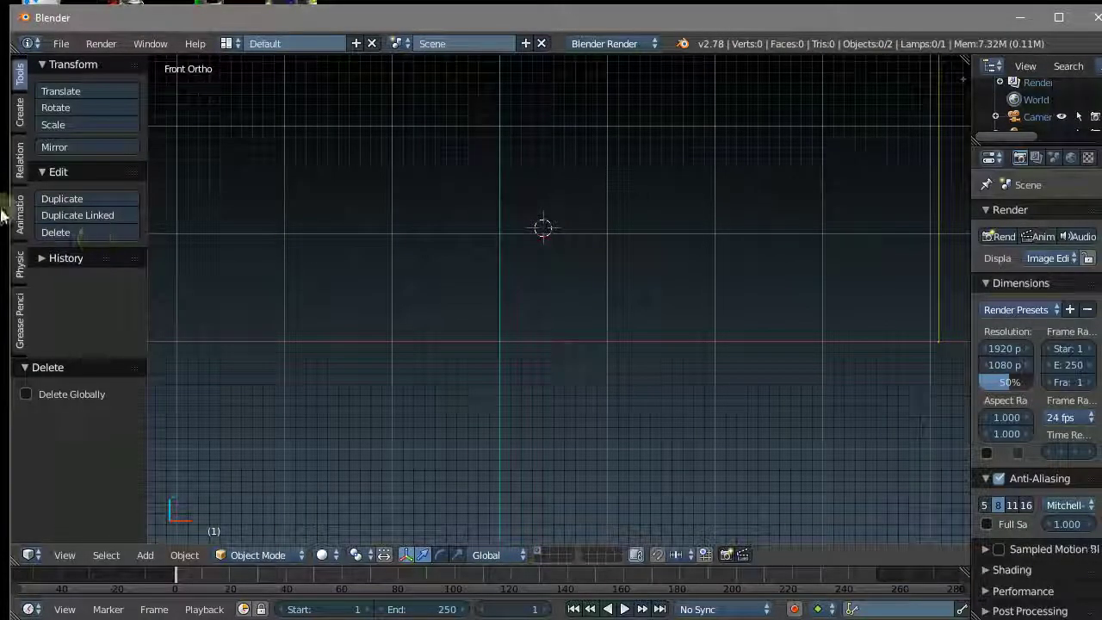
left_click(21, 113)
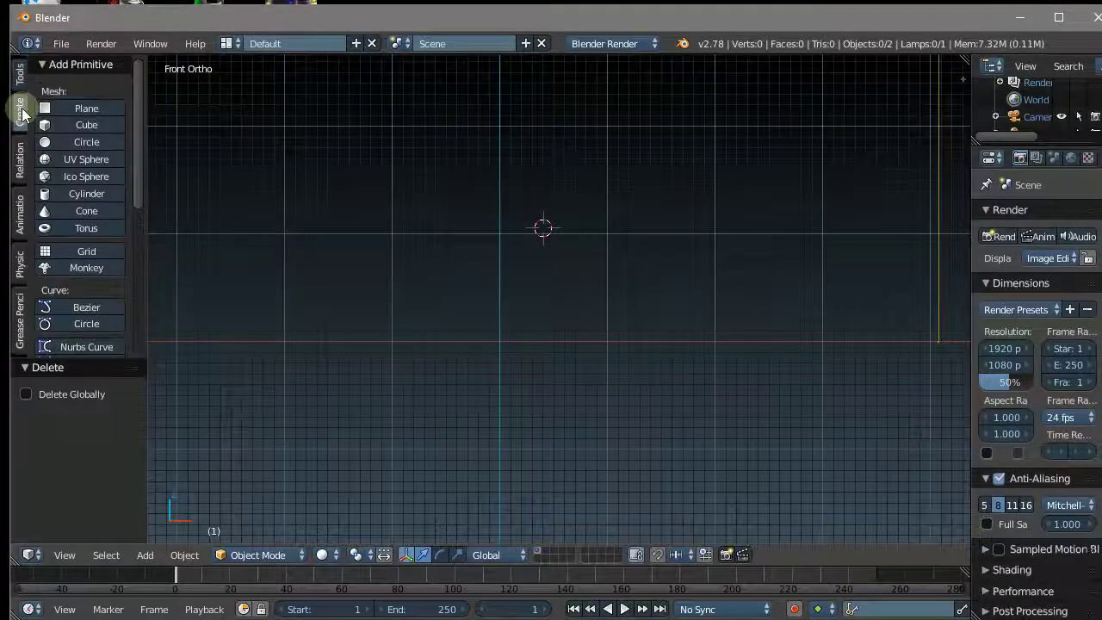
left_click(86, 125)
scroll(284, 176, "down", 2)
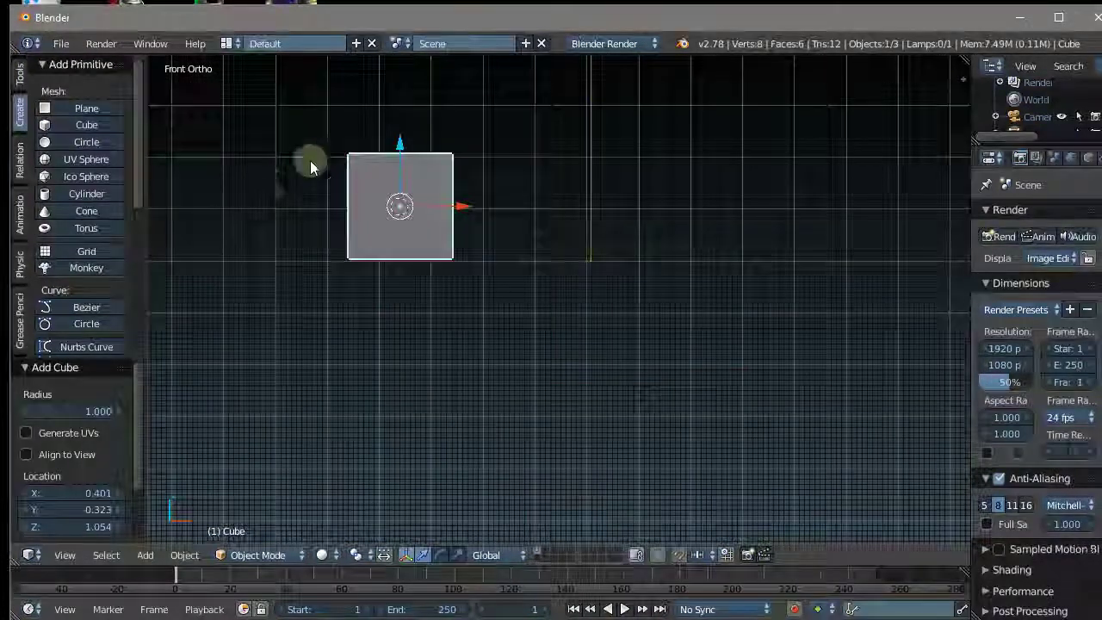
scroll(702, 261, "up", 2)
mouse_move(702, 261)
middle_mouse_down()
mouse_move(562, 297)
mouse_move(458, 295)
mouse_move(455, 247)
middle_mouse_up()
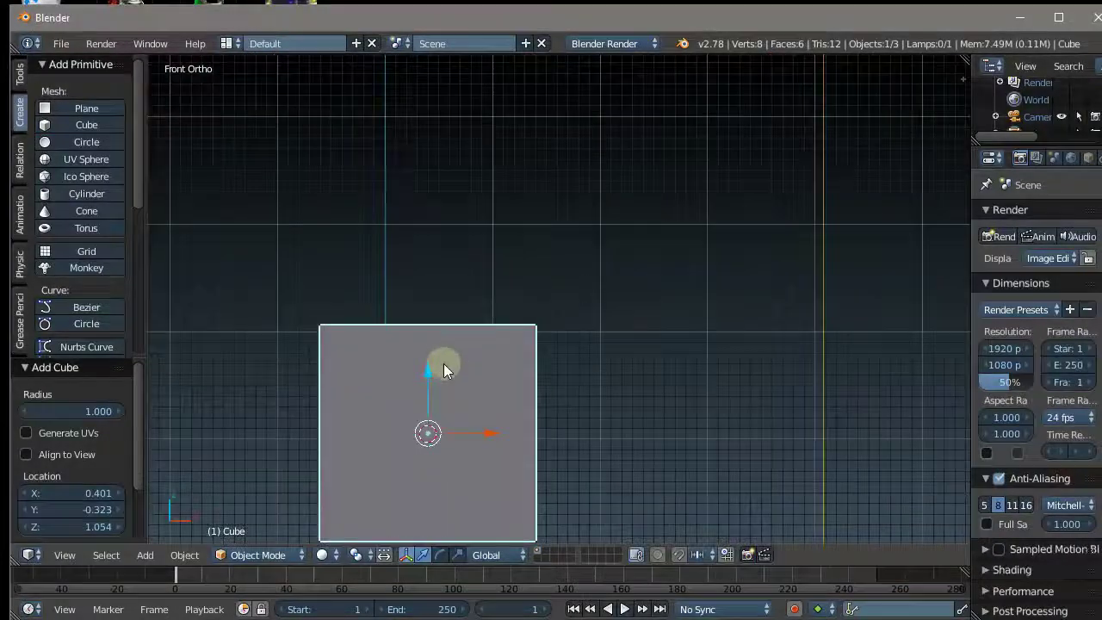
- Switch the new cube into Edit Mode
key("Tab")
scroll(443, 361, "down", 2)
scroll(442, 362, "up", 3)
scroll(474, 335, "down", 3)
- Move a right-edge vertex right, then shift the top-left vertex left and up along Z
middle_click_drag(505, 288, 505, 362)
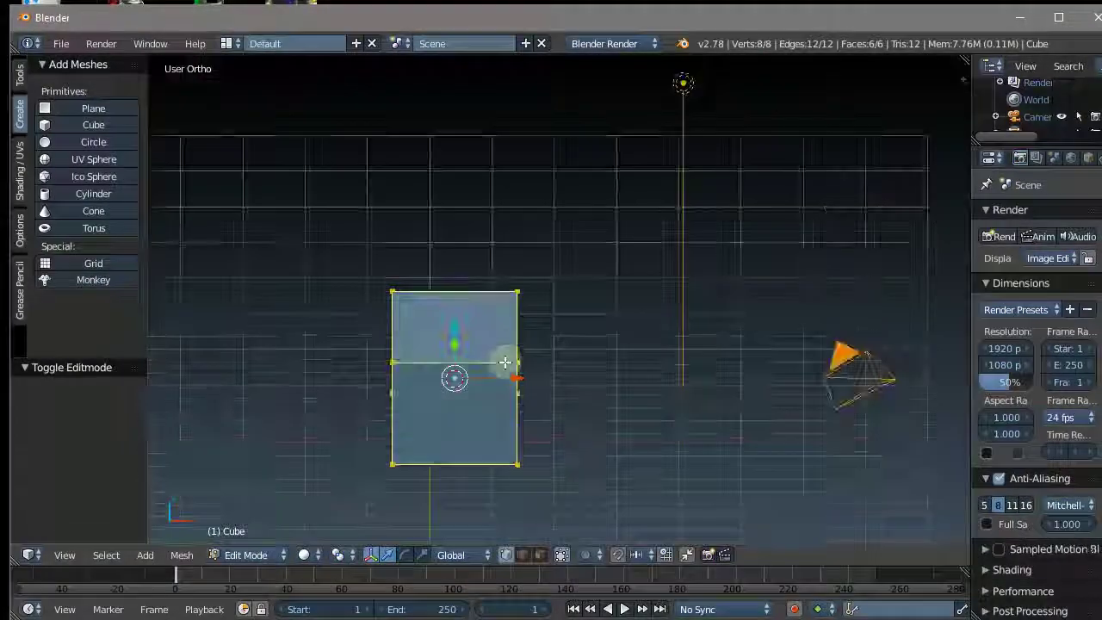
right_click(517, 362)
left_click(627, 364)
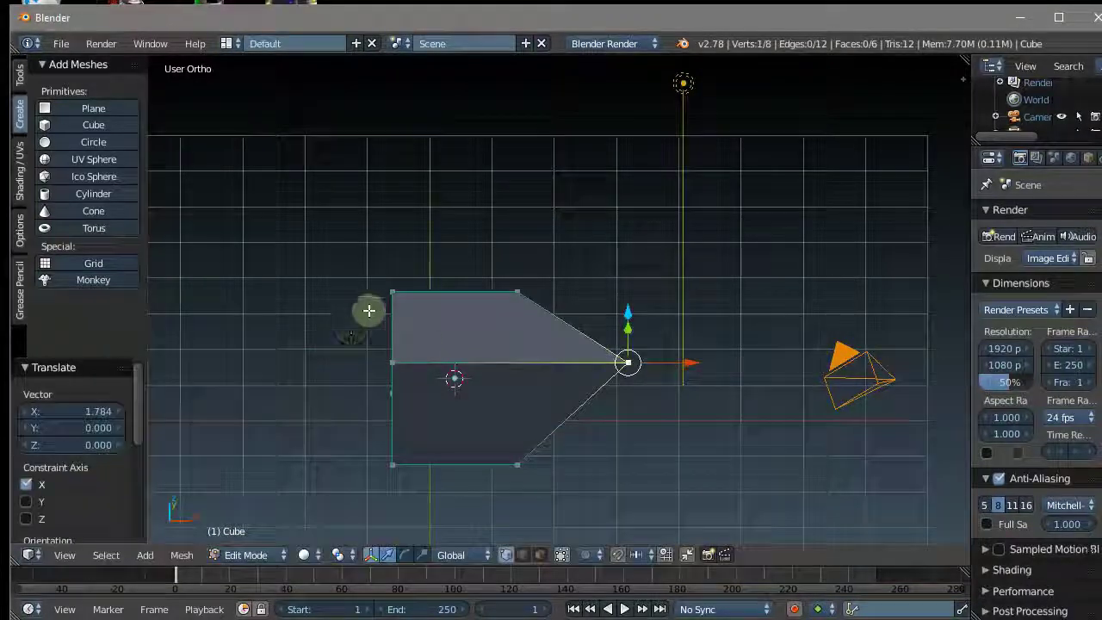
right_click(393, 293)
left_click_drag(434, 287, 399, 289)
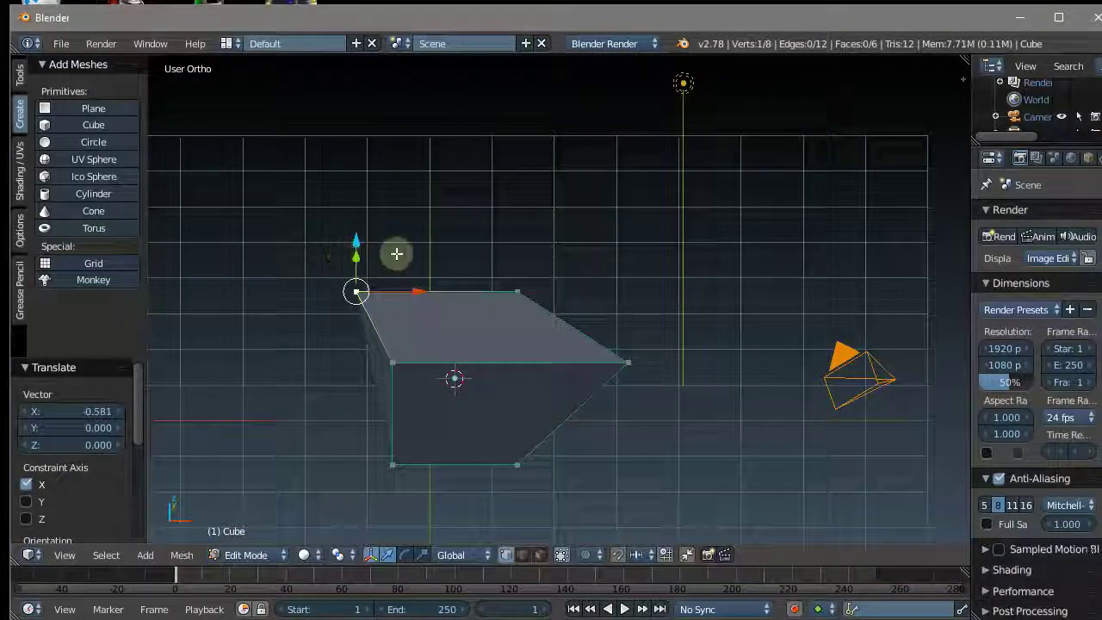
mouse_move(396, 253)
middle_mouse_down()
mouse_move(433, 217)
mouse_move(361, 255)
middle_mouse_up()
left_click_drag(361, 255, 374, 172)
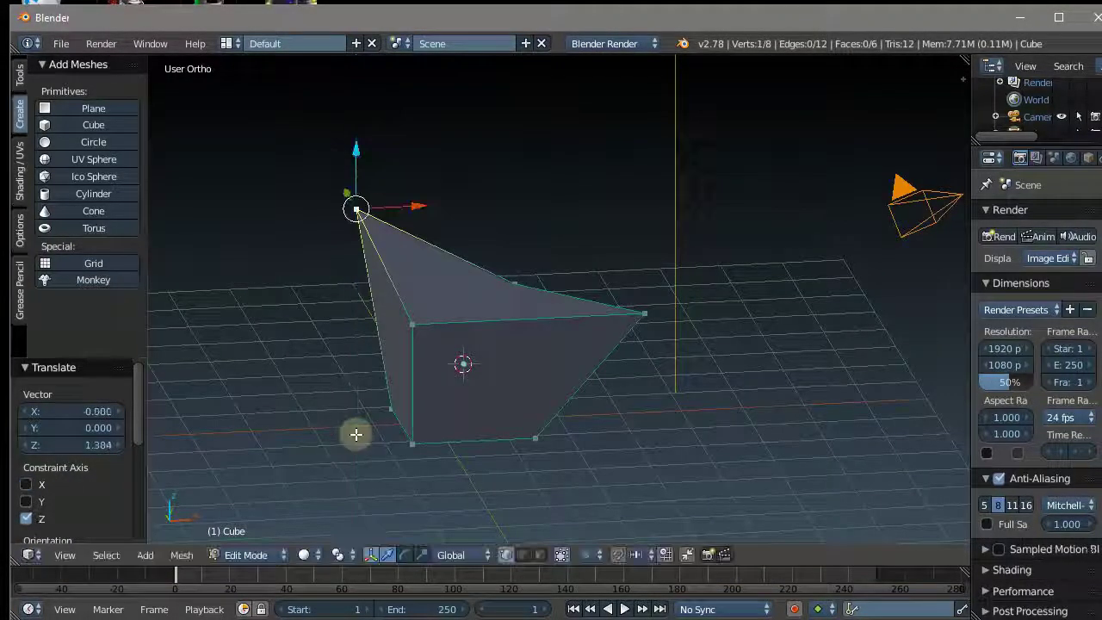
- Move the bottom-left vertex left, lower another corner along Z, and raise the next vertex
right_click(394, 406)
left_click_drag(394, 406, 319, 416)
mouse_move(318, 417)
middle_mouse_down()
mouse_move(492, 451)
mouse_move(448, 388)
mouse_move(493, 417)
middle_mouse_up()
right_click(385, 392)
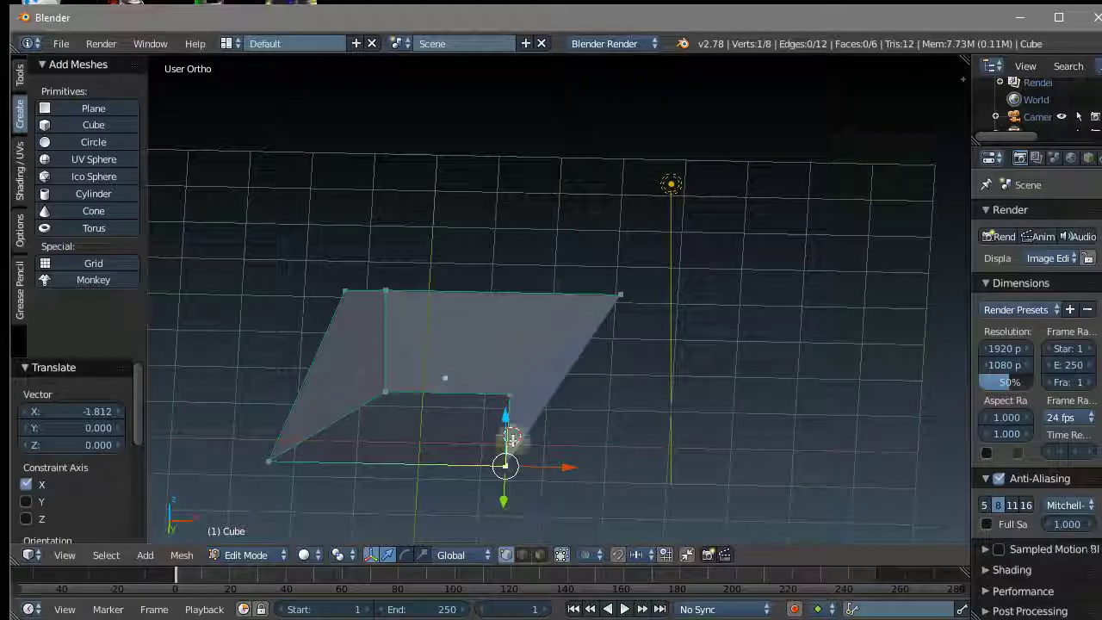
mouse_move(505, 439)
left_mouse_down()
mouse_move(511, 79)
mouse_move(482, 210)
mouse_move(501, 389)
left_mouse_up()
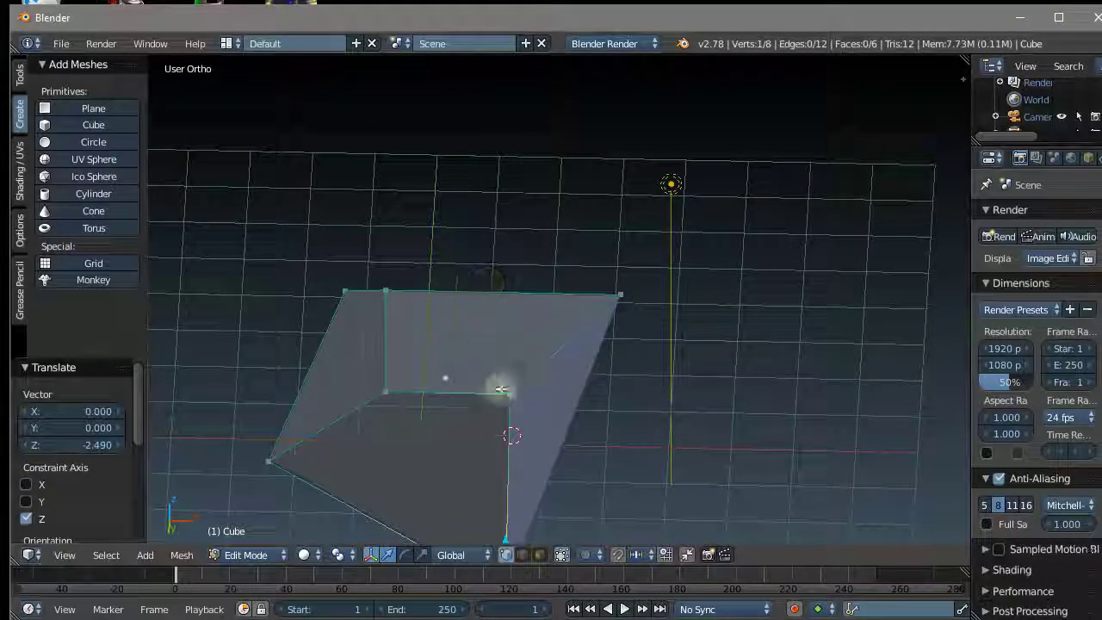
mouse_move(521, 306)
middle_mouse_down()
mouse_move(586, 448)
mouse_move(551, 408)
middle_mouse_up()
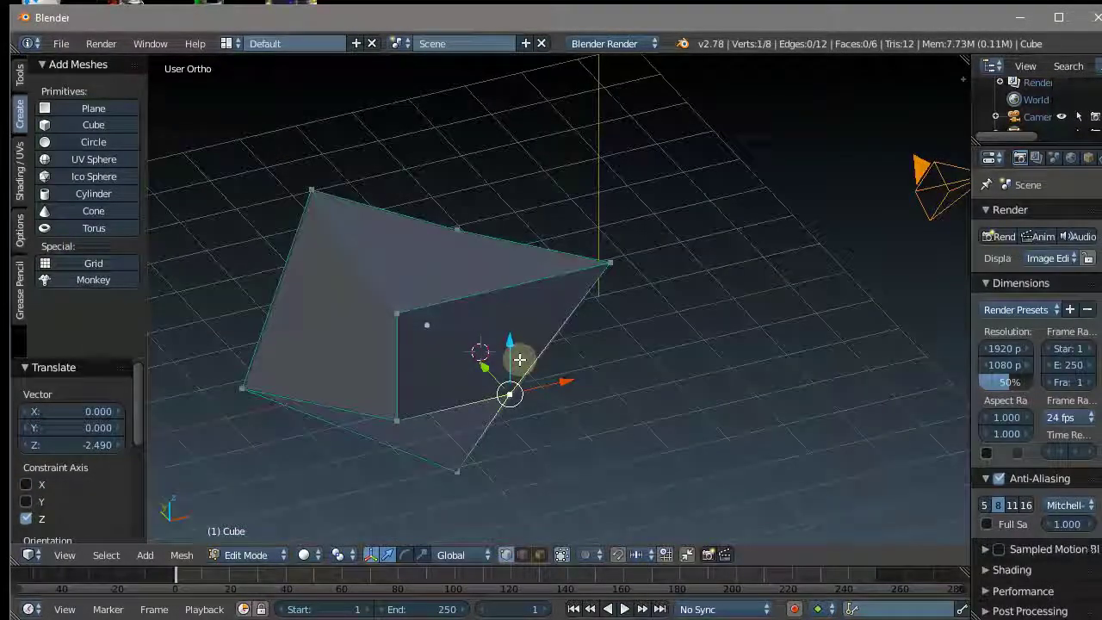
mouse_move(507, 355)
left_mouse_down()
mouse_move(517, 394)
mouse_move(524, 383)
left_mouse_up()
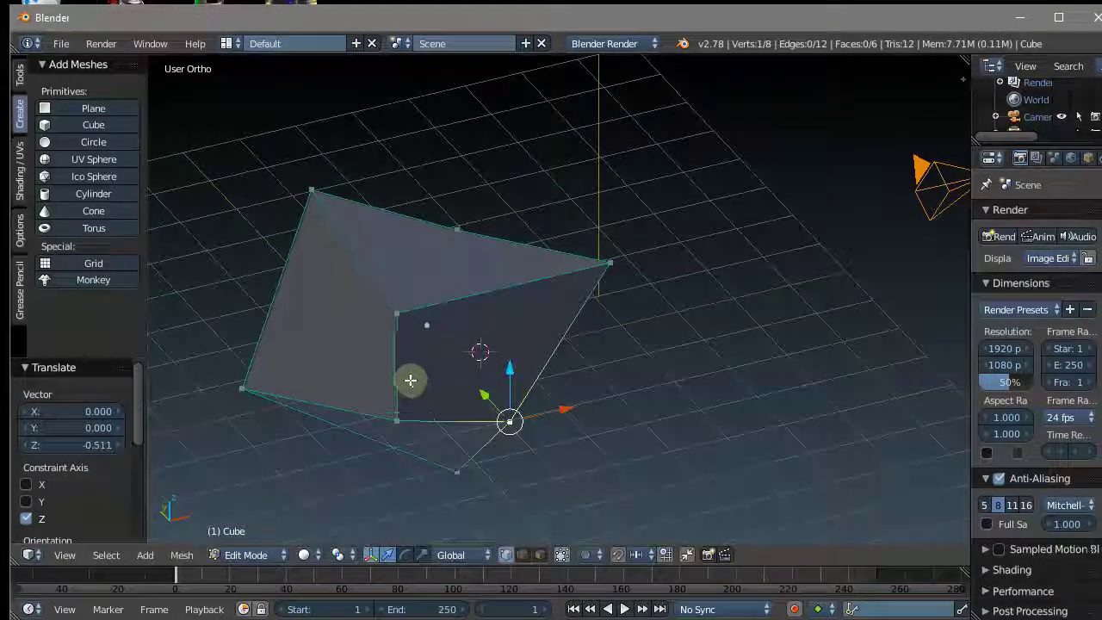
right_click(395, 313)
mouse_move(400, 269)
left_mouse_down()
mouse_move(393, 202)
mouse_move(386, 295)
left_mouse_up()
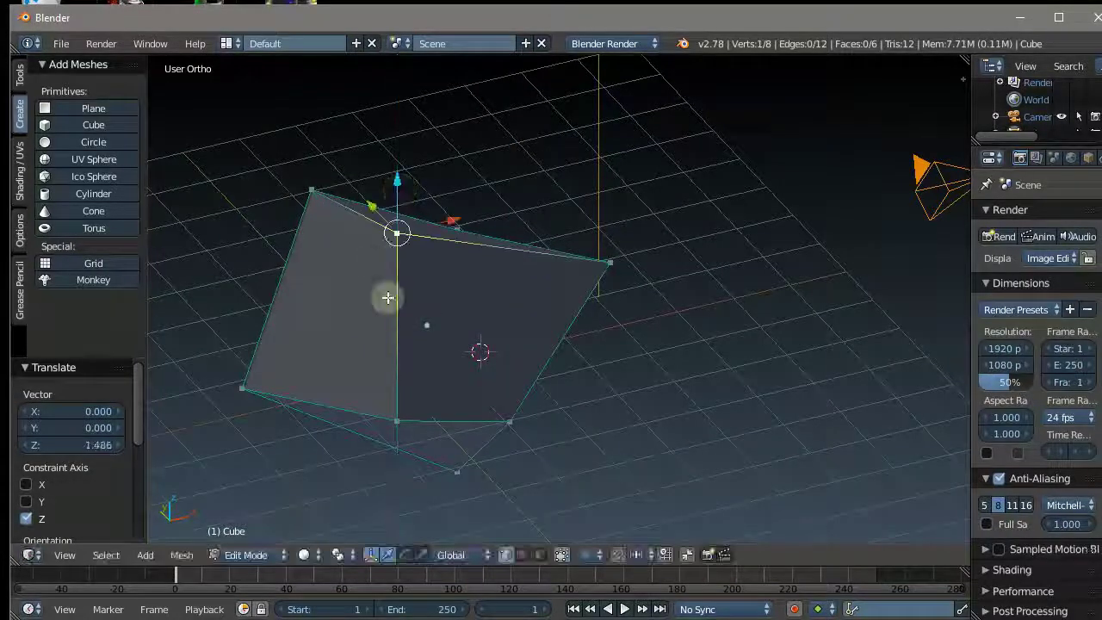
mouse_move(387, 295)
middle_mouse_down()
mouse_move(419, 327)
mouse_move(501, 260)
middle_mouse_up()
- Push the vertex out along Y to 1.732
mouse_move(640, 307)
middle_mouse_down()
mouse_move(256, 376)
mouse_move(333, 377)
mouse_move(460, 314)
middle_mouse_up()
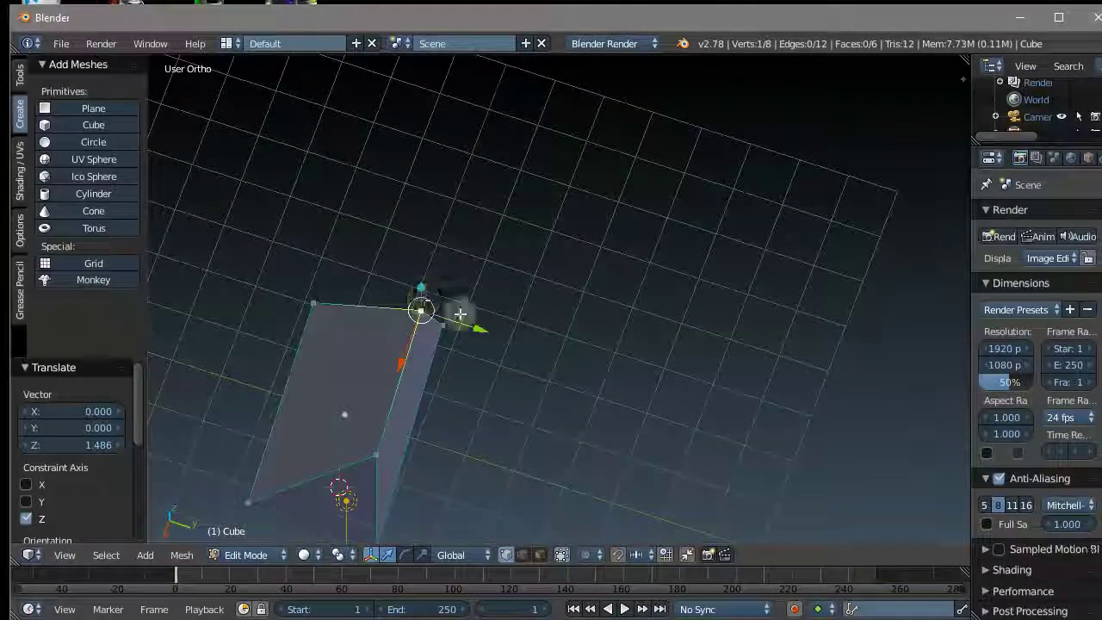
left_click_drag(461, 326, 534, 347)
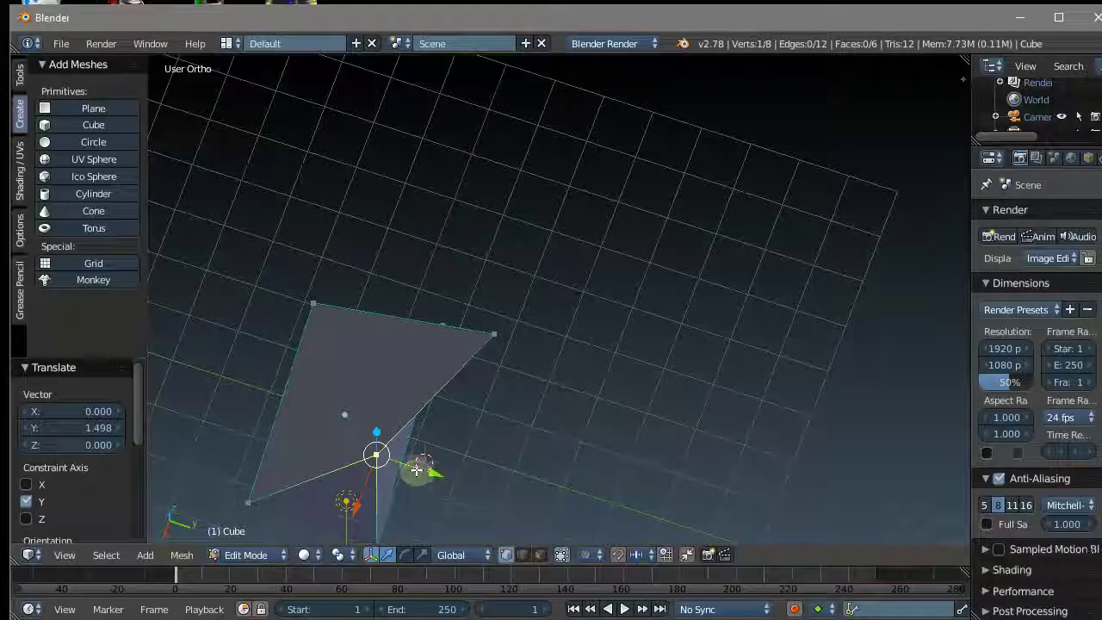
left_click_drag(417, 470, 433, 468)
mouse_move(433, 468)
middle_mouse_down()
mouse_move(526, 373)
mouse_move(445, 327)
mouse_move(331, 297)
mouse_move(500, 402)
mouse_move(514, 393)
mouse_move(396, 335)
mouse_move(408, 294)
mouse_move(499, 340)
mouse_move(472, 446)
middle_mouse_up()
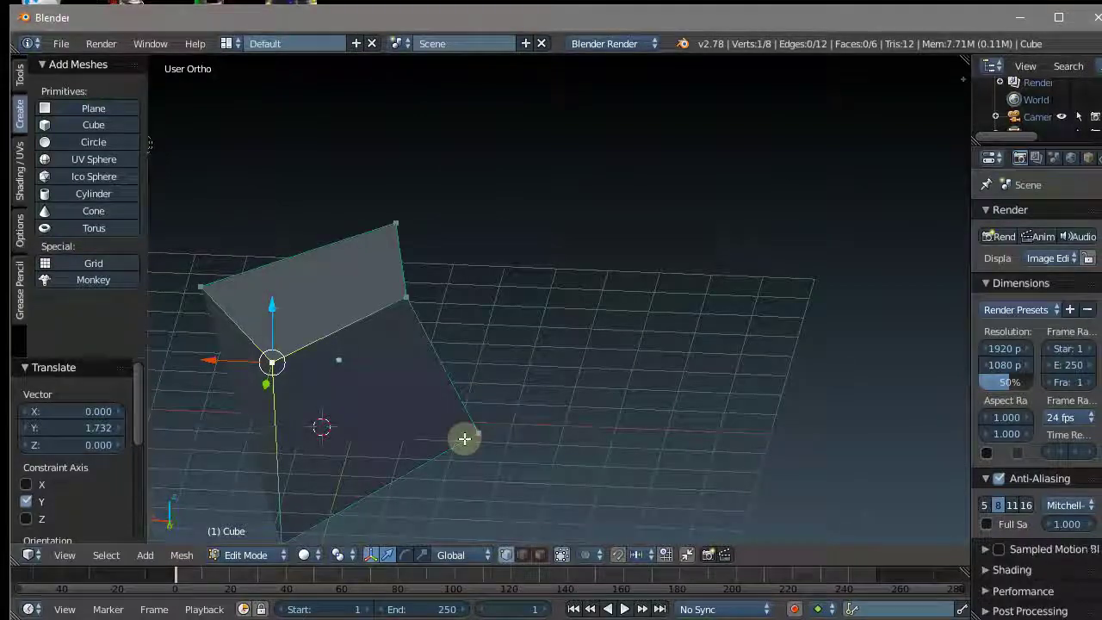
- Select the four vertices of the cube's bottom face
mouse_move(504, 368)
middle_mouse_down()
mouse_move(360, 475)
mouse_move(517, 307)
mouse_move(359, 374)
mouse_move(438, 376)
middle_mouse_up()
right_click(437, 379)
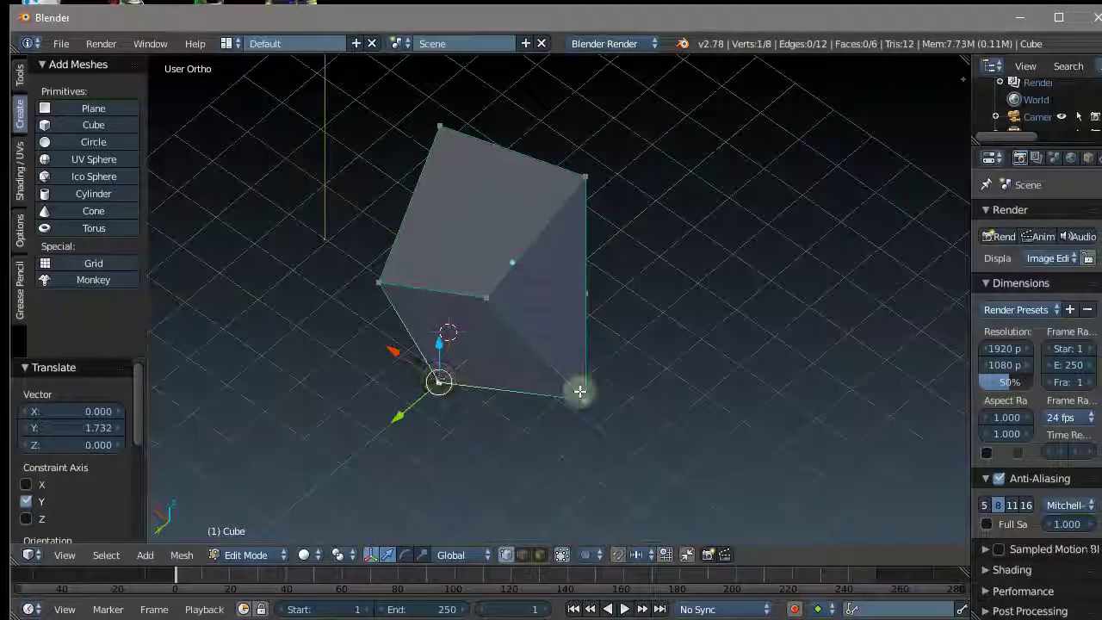
right_click(582, 396, "shift")
right_click(485, 293, "shift")
right_click(356, 282, "shift")
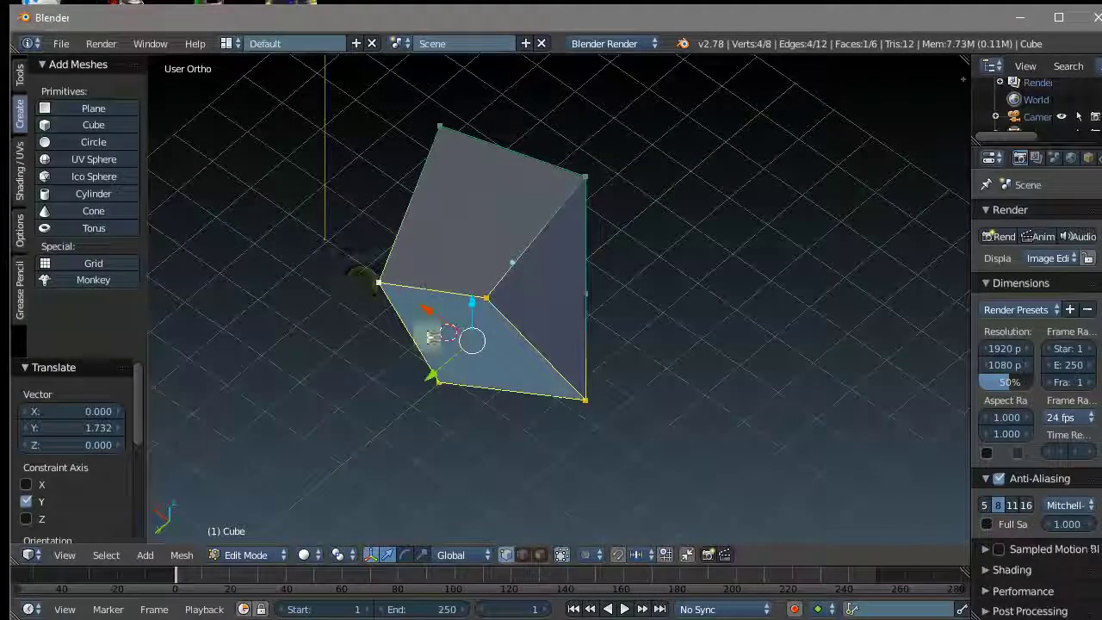
mouse_move(460, 373)
middle_mouse_down()
mouse_move(364, 336)
mouse_move(435, 341)
middle_mouse_up()
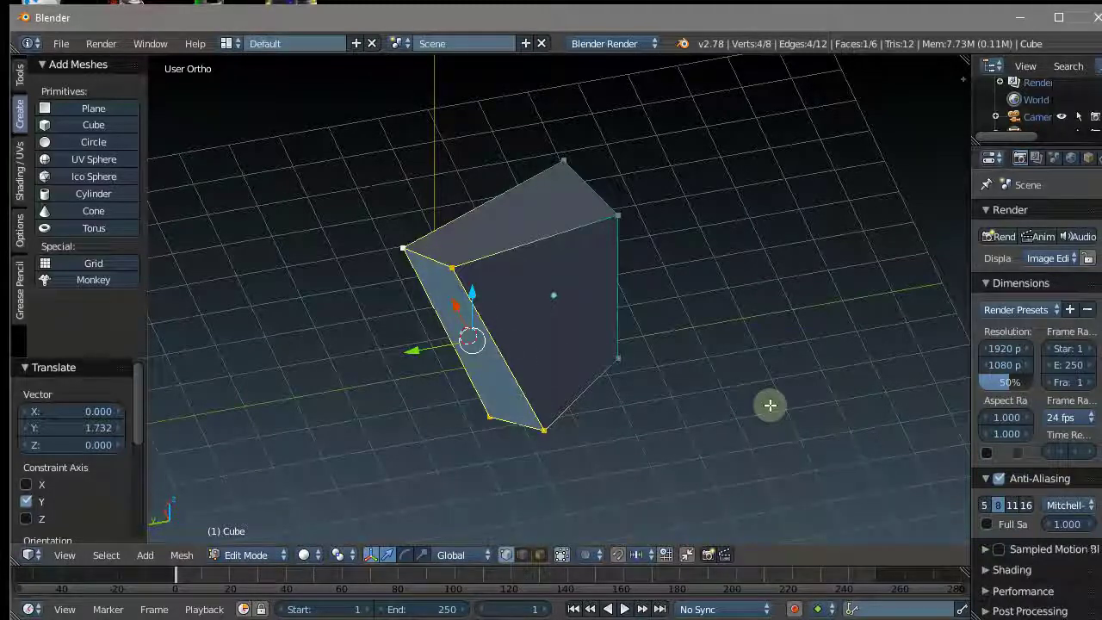
- Flatten the selected face to zero scale along Y
key("s")
key("y")
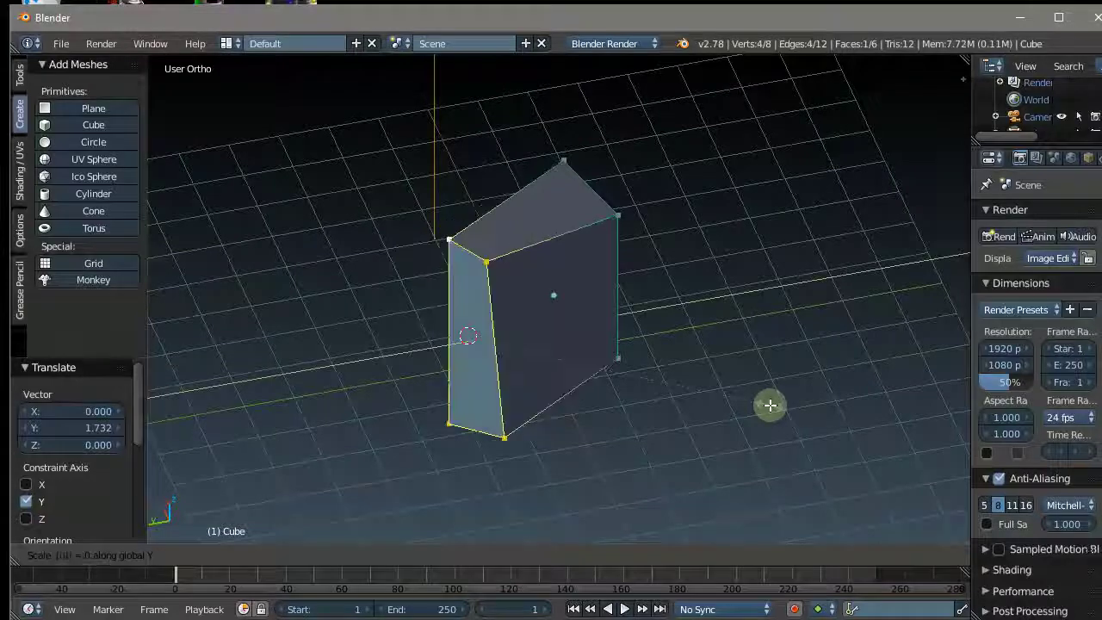
key("Return")
- Select the four vertices of the side face and flatten it to zero along X
mouse_move(771, 405)
middle_mouse_down()
mouse_move(652, 388)
mouse_move(694, 399)
mouse_move(622, 328)
middle_mouse_up()
right_click(513, 254)
right_click(565, 412, "shift")
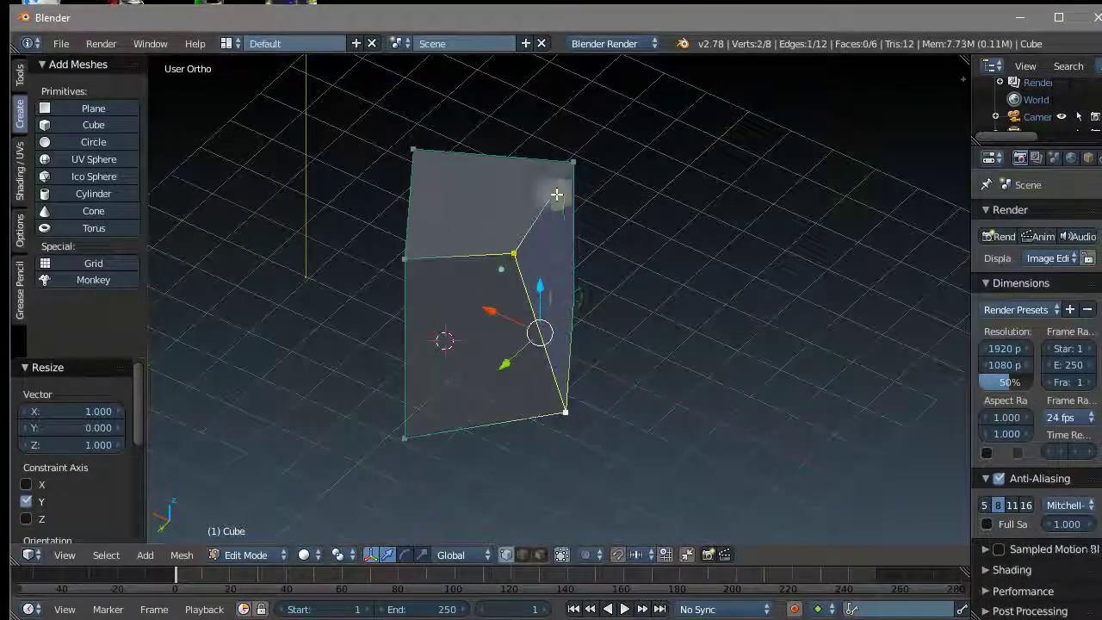
right_click(573, 161, "shift")
right_click(574, 300, "shift")
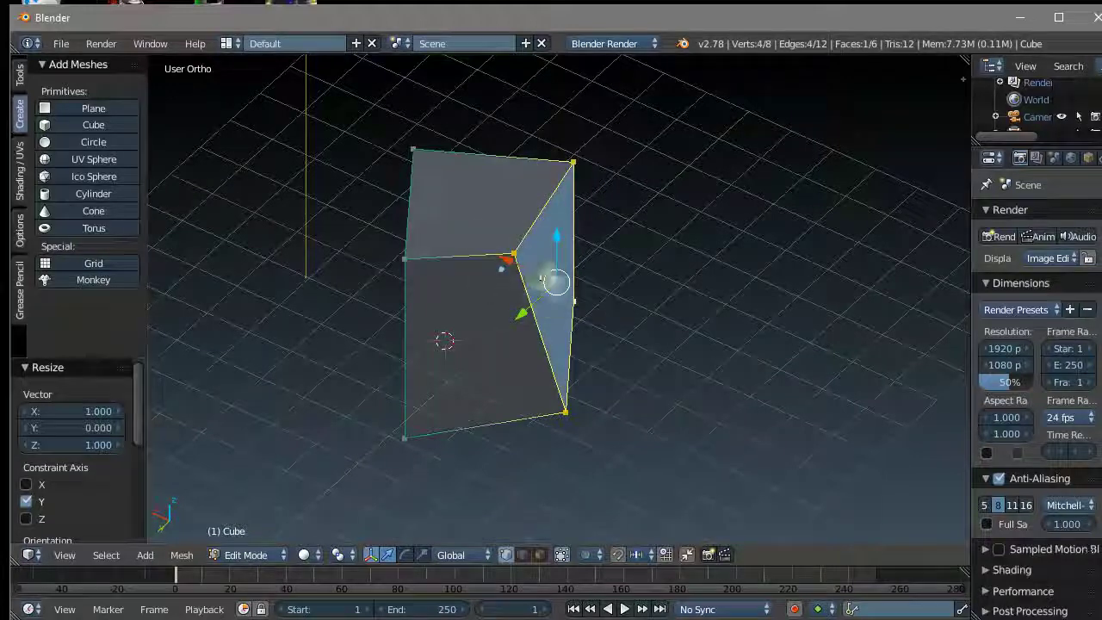
key("s")
key("x")
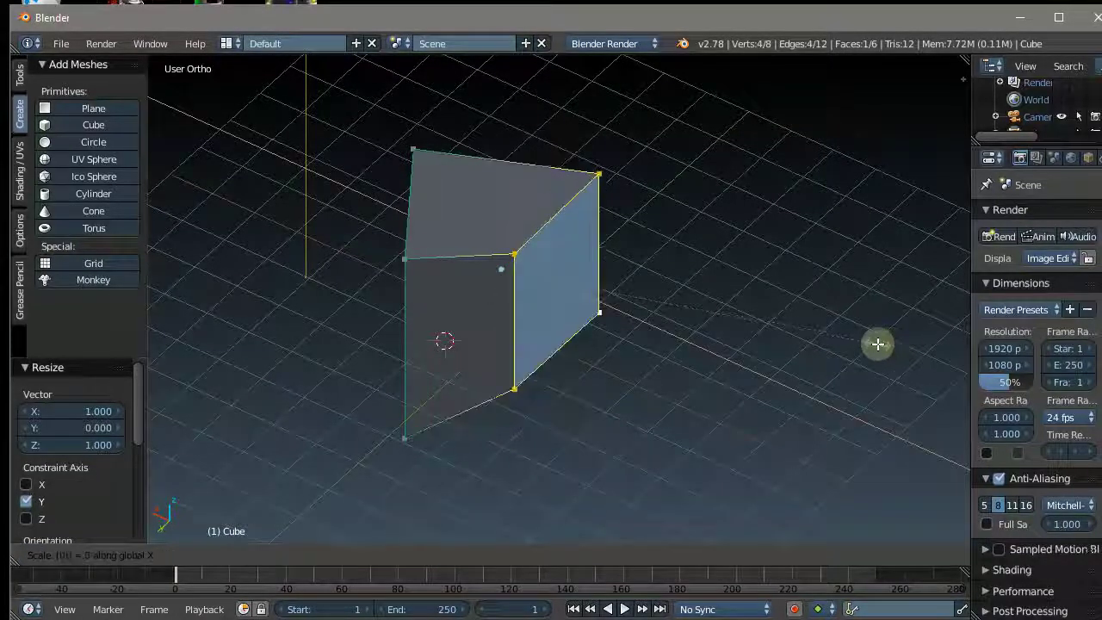
key("Escape")
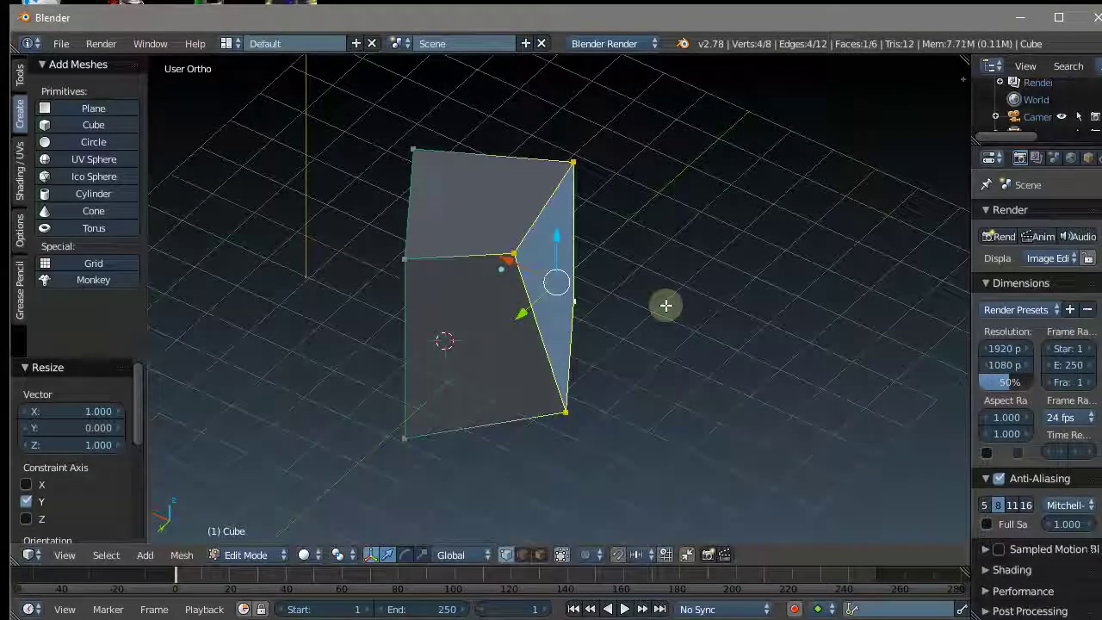
key("s")
key("0")
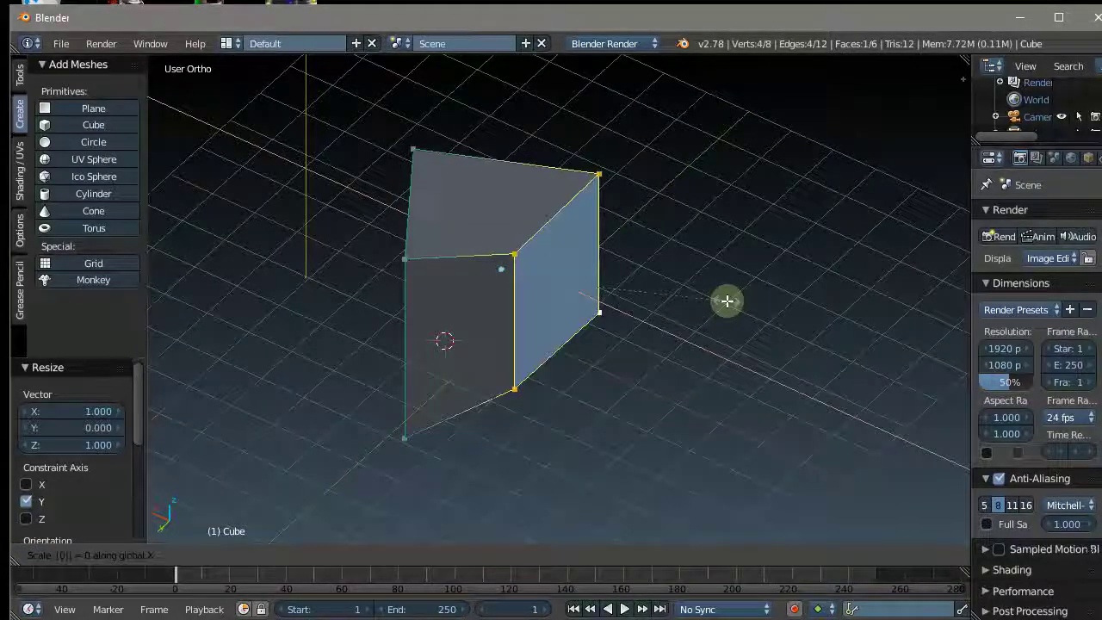
key("Return")
- Select the front face and flatten it to zero along Y
mouse_move(727, 301)
middle_mouse_down()
mouse_move(574, 327)
mouse_move(487, 312)
mouse_move(666, 268)
middle_mouse_up()
right_click(658, 267)
right_click(430, 308, "shift")
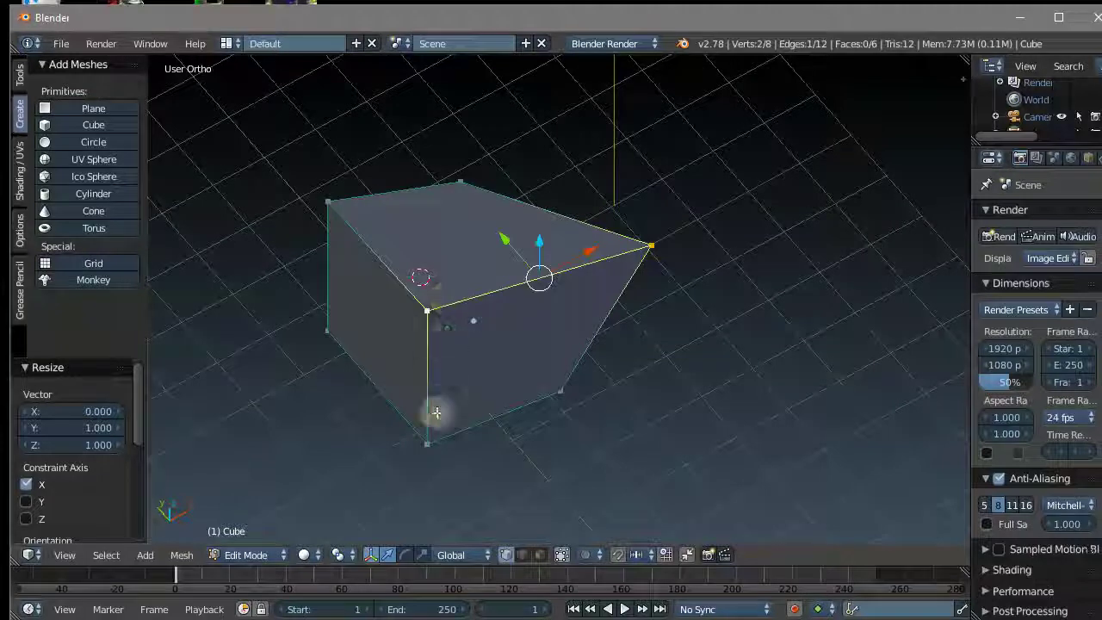
right_click(429, 439, "shift")
right_click(561, 393, "shift")
key("s")
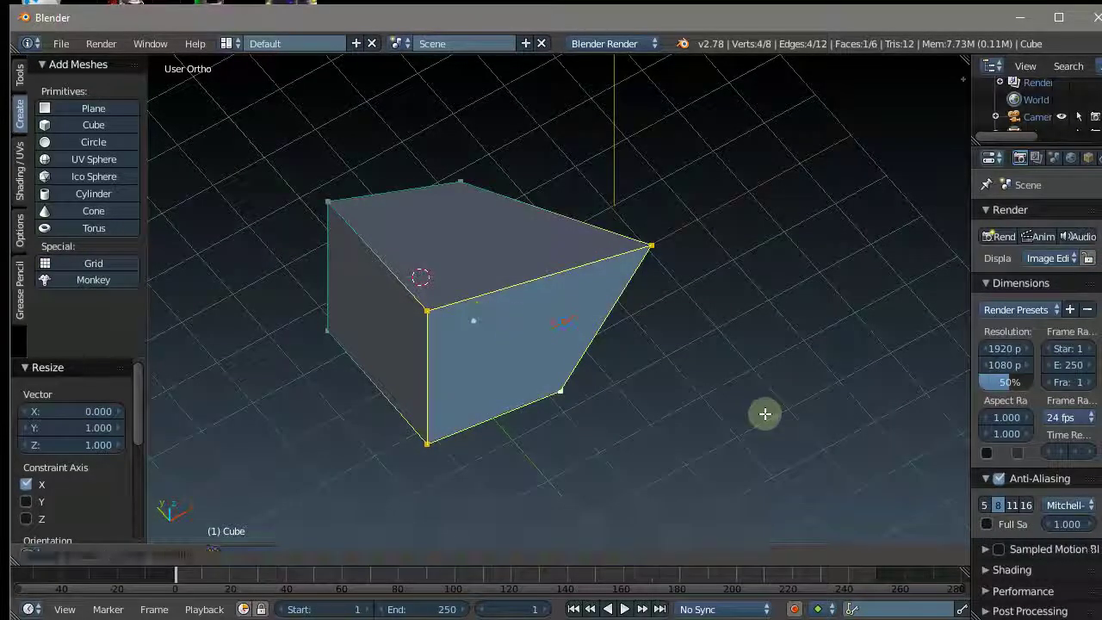
key("Escape")
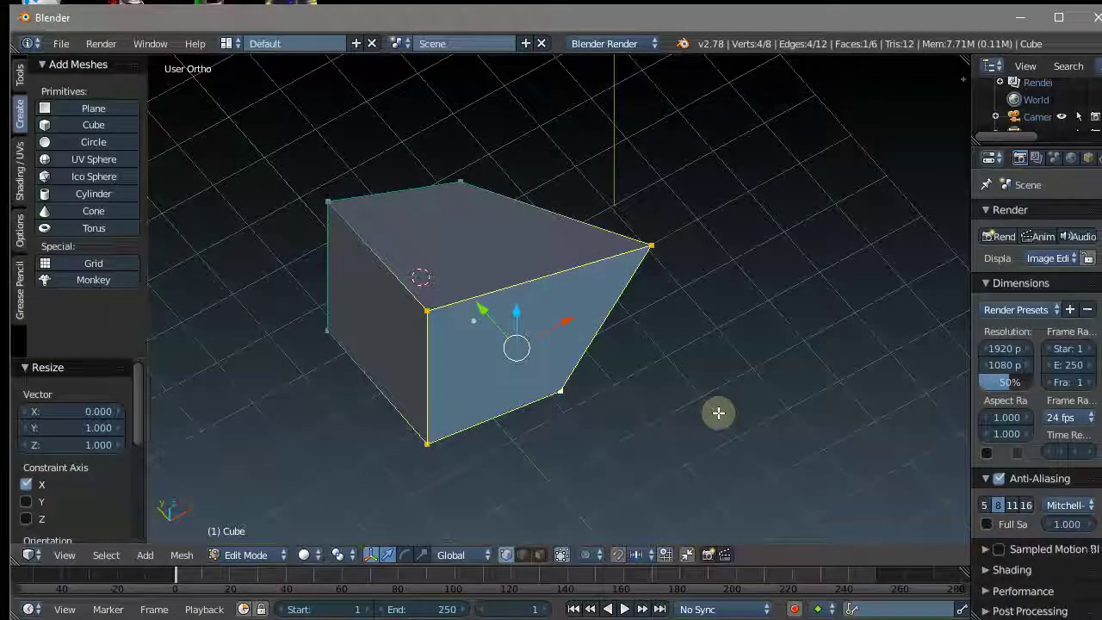
key("s")
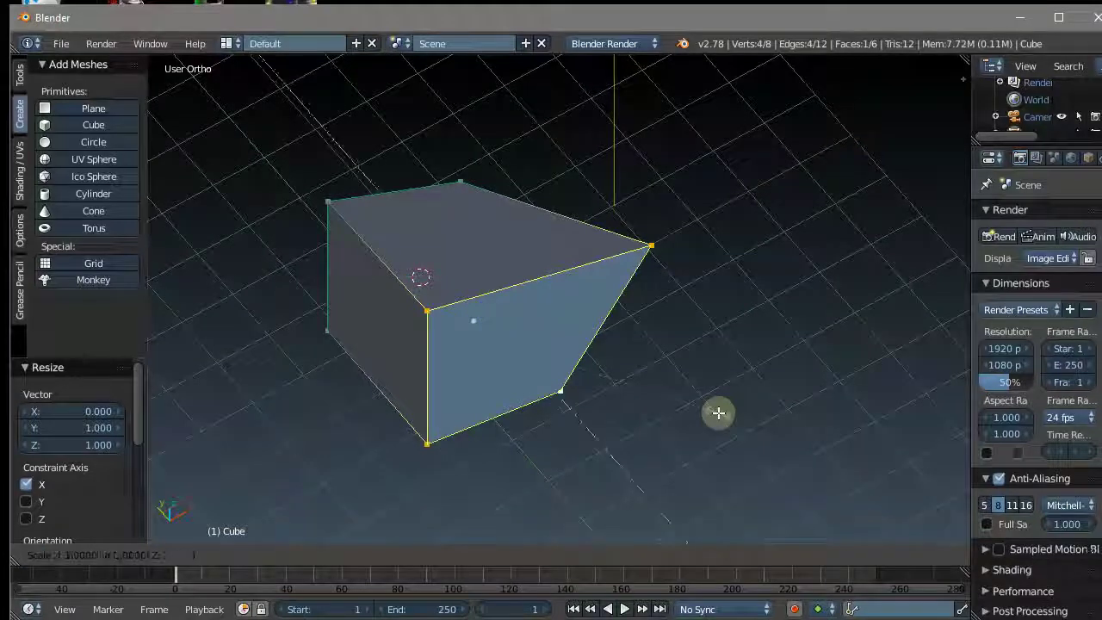
key("Return")
- Select the four vertices of the cube's right-side face
mouse_move(711, 347)
middle_mouse_down()
mouse_move(408, 290)
mouse_move(612, 334)
middle_mouse_up()
right_click(571, 404)
right_click(698, 306, "shift")
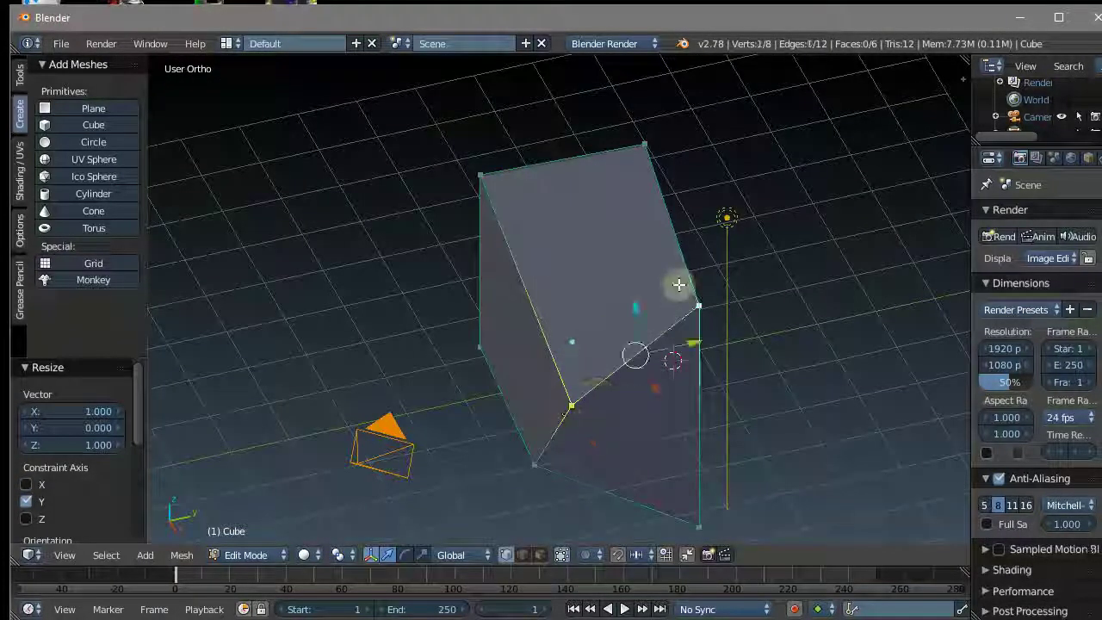
right_click(698, 523, "shift")
right_click(548, 462, "shift")
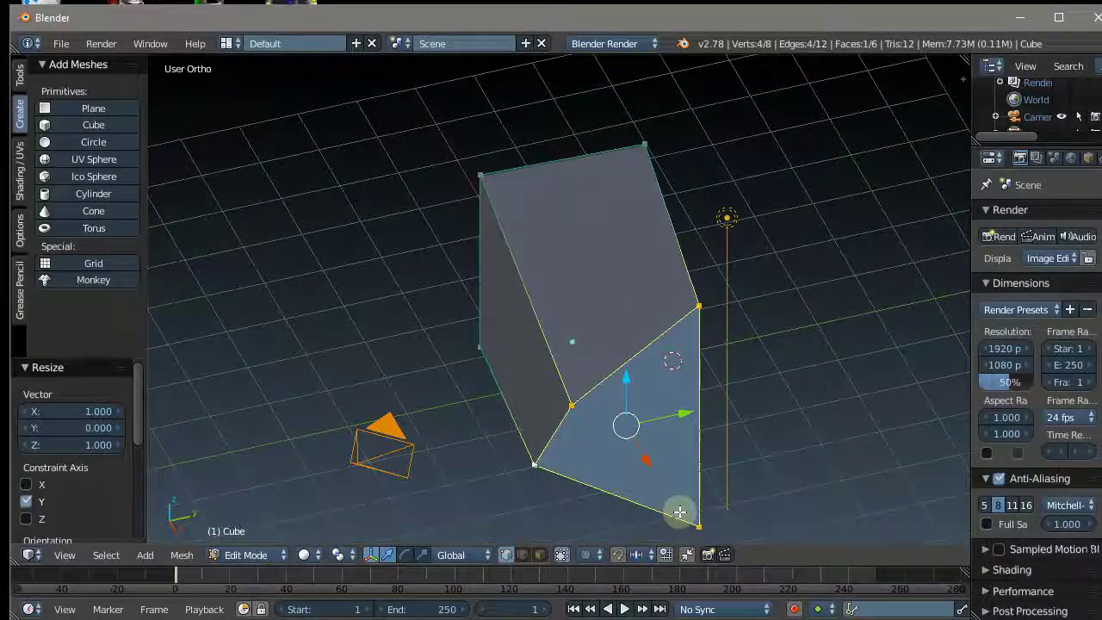
- Flatten the right face to zero along X with S X 0
key("s")
key("x")
key("0")
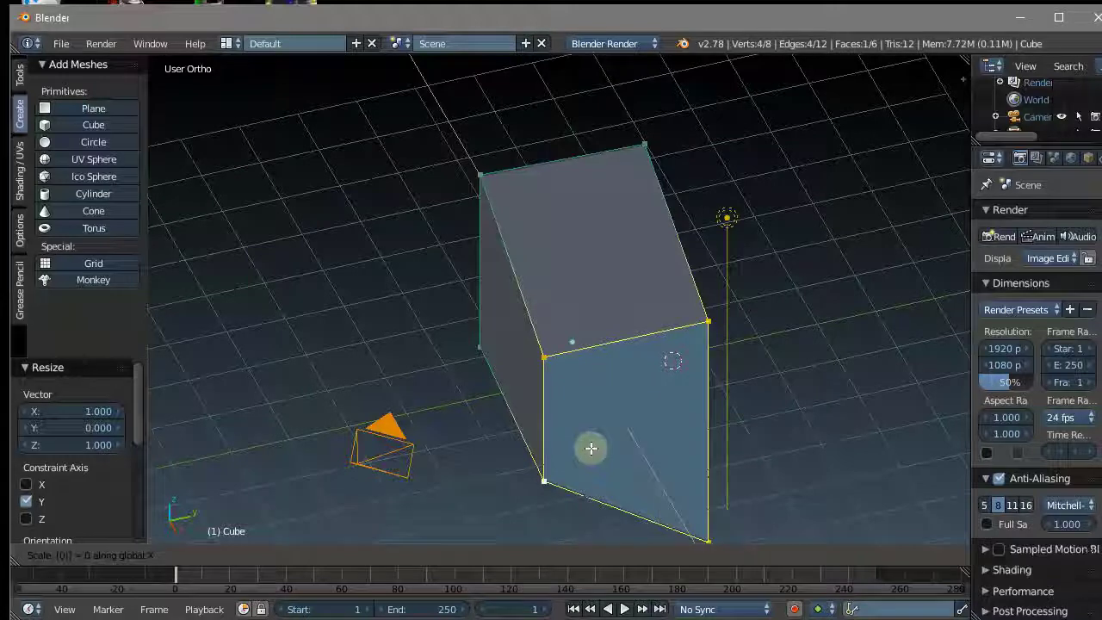
key("Return")
- Select the top face and flatten it to zero along Z
mouse_move(591, 448)
middle_mouse_down()
mouse_move(610, 373)
mouse_move(715, 281)
mouse_move(637, 318)
middle_mouse_up()
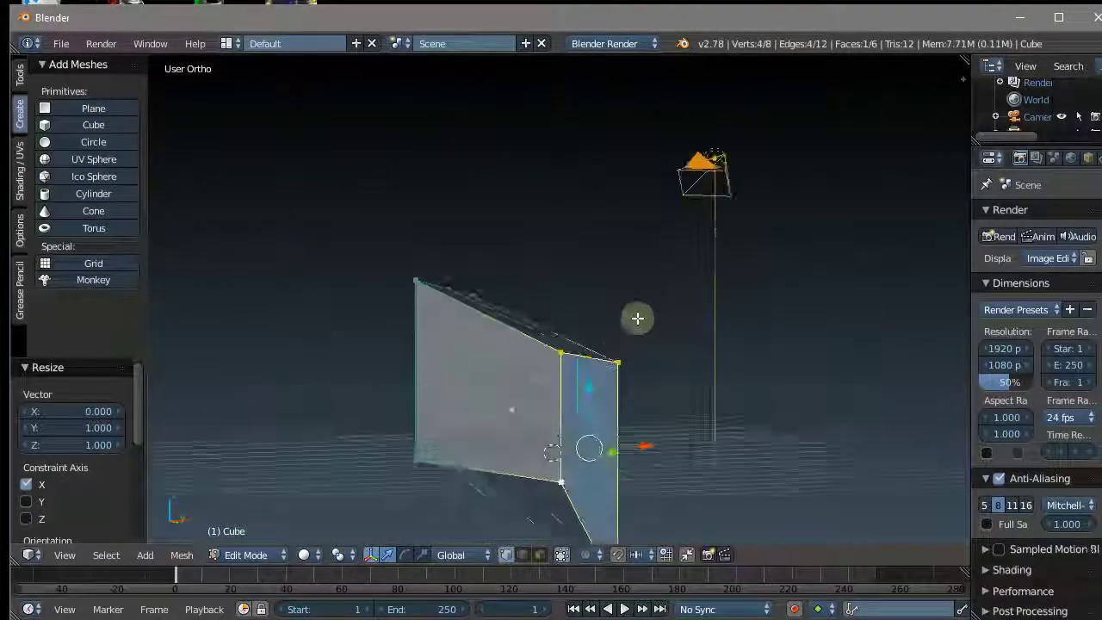
right_click(560, 349)
right_click(609, 282, "shift")
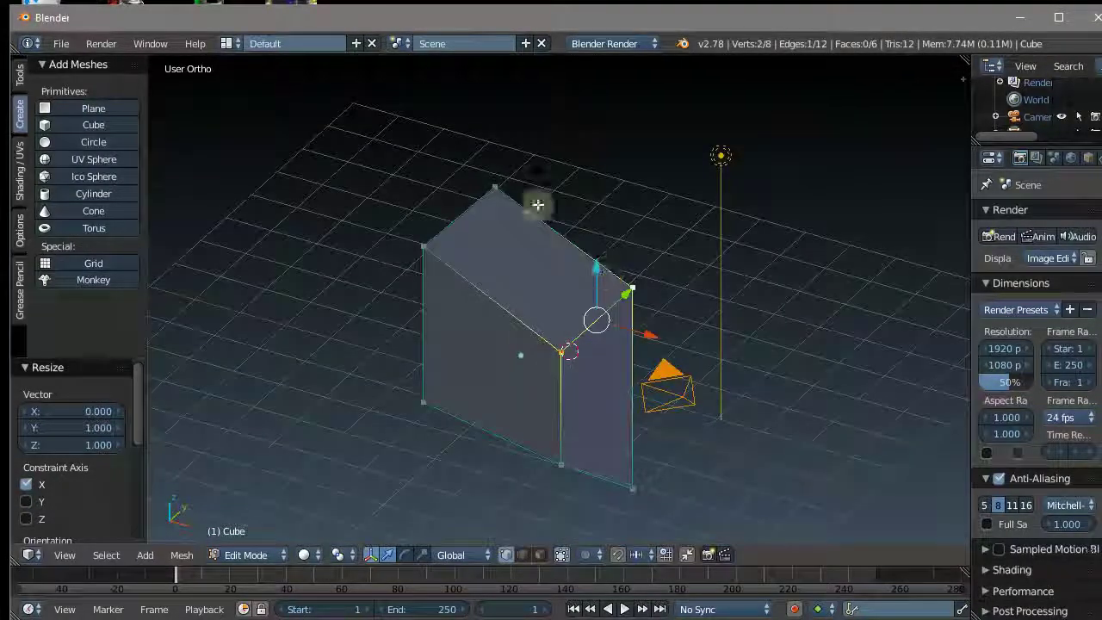
right_click(486, 189, "shift")
right_click(439, 242, "shift")
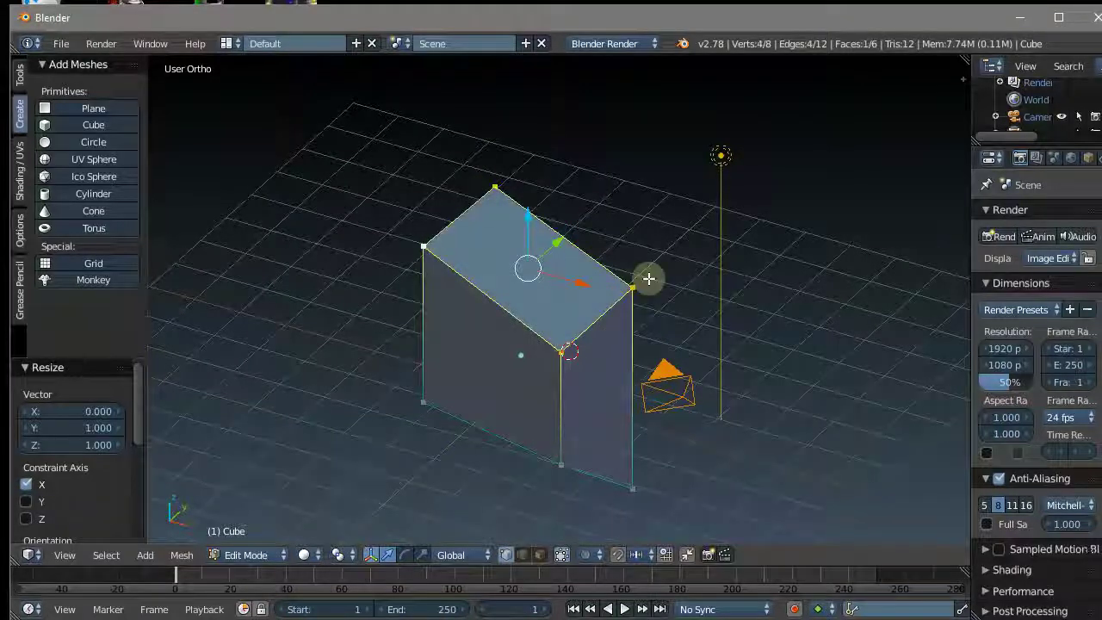
key("s")
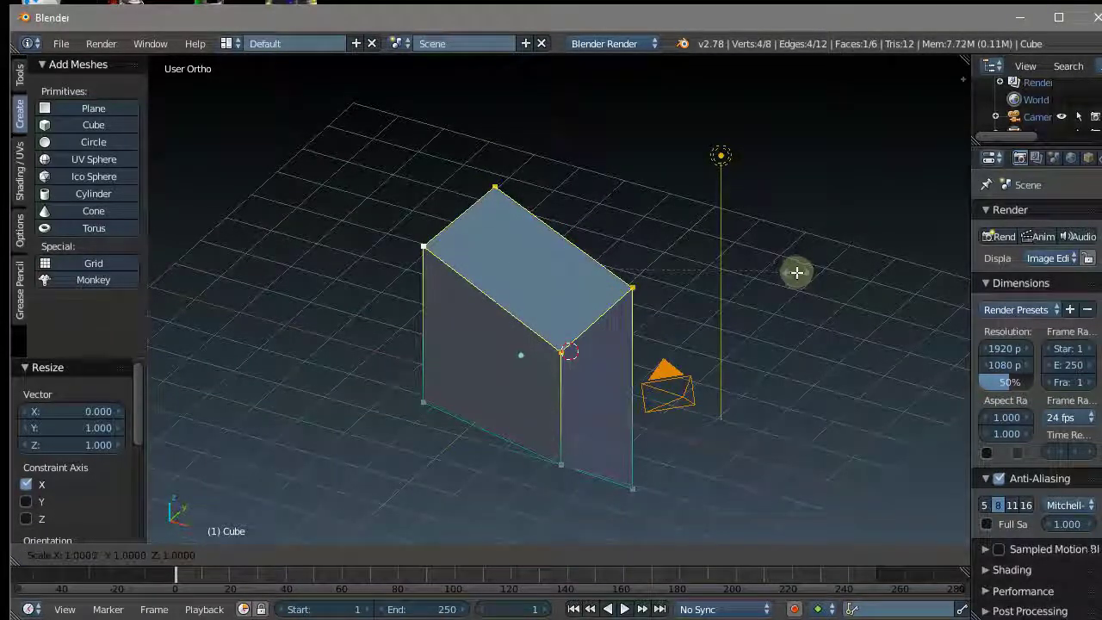
key("z")
key("0")
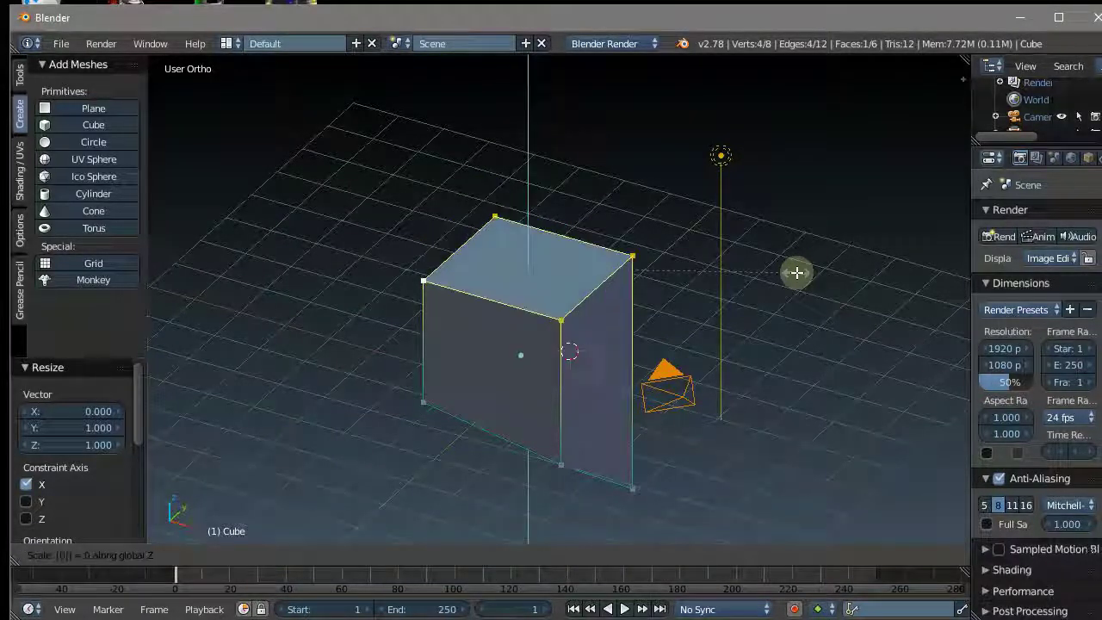
key("Return")
- Select the bottom face and flatten it to zero along Z
mouse_move(797, 272)
middle_mouse_down()
mouse_move(629, 411)
mouse_move(634, 373)
middle_mouse_up()
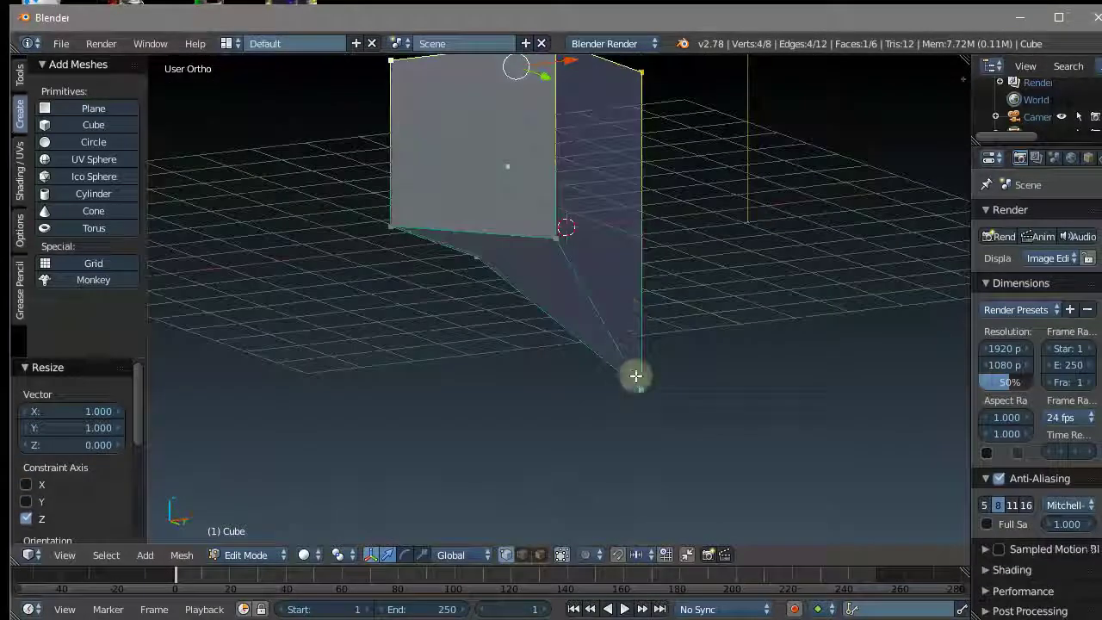
right_click(639, 386)
right_click(566, 234, "shift")
right_click(374, 224, "shift")
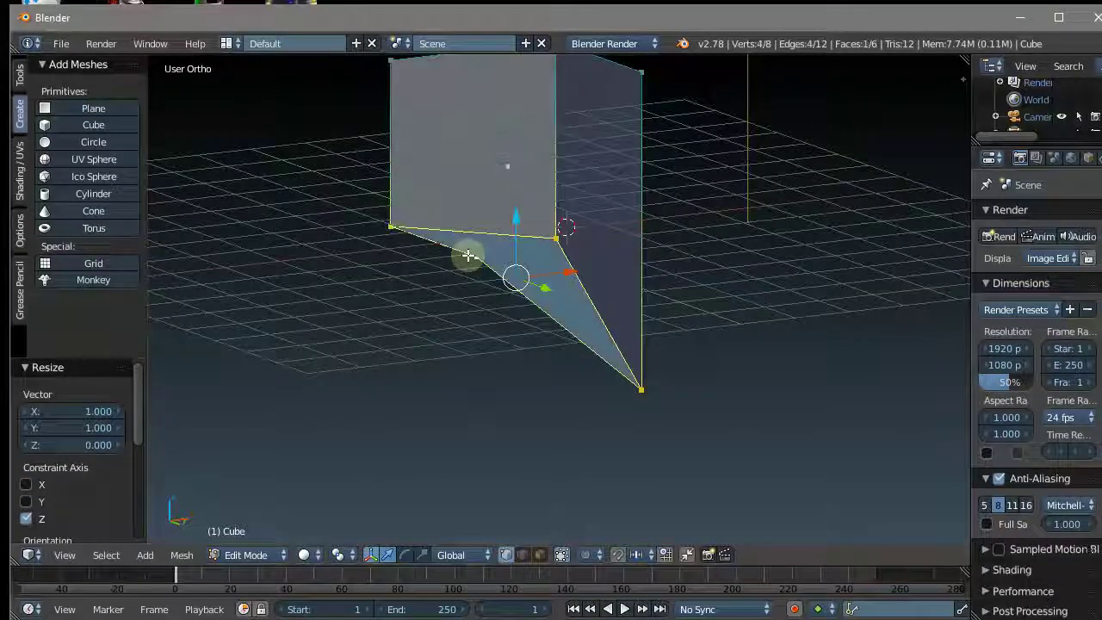
key("s")
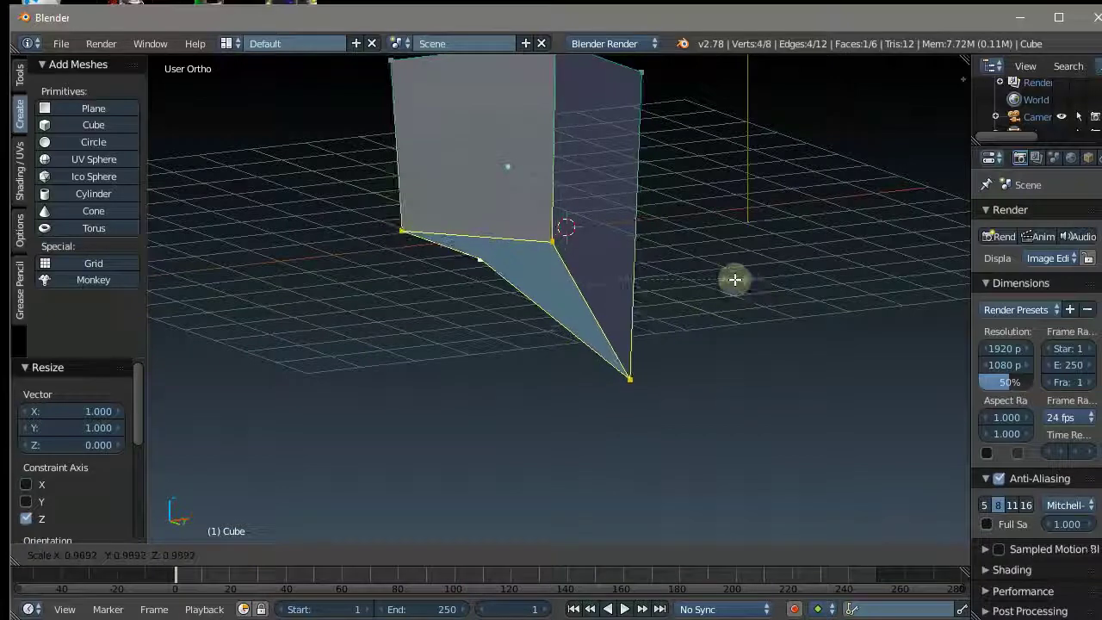
type("z0")
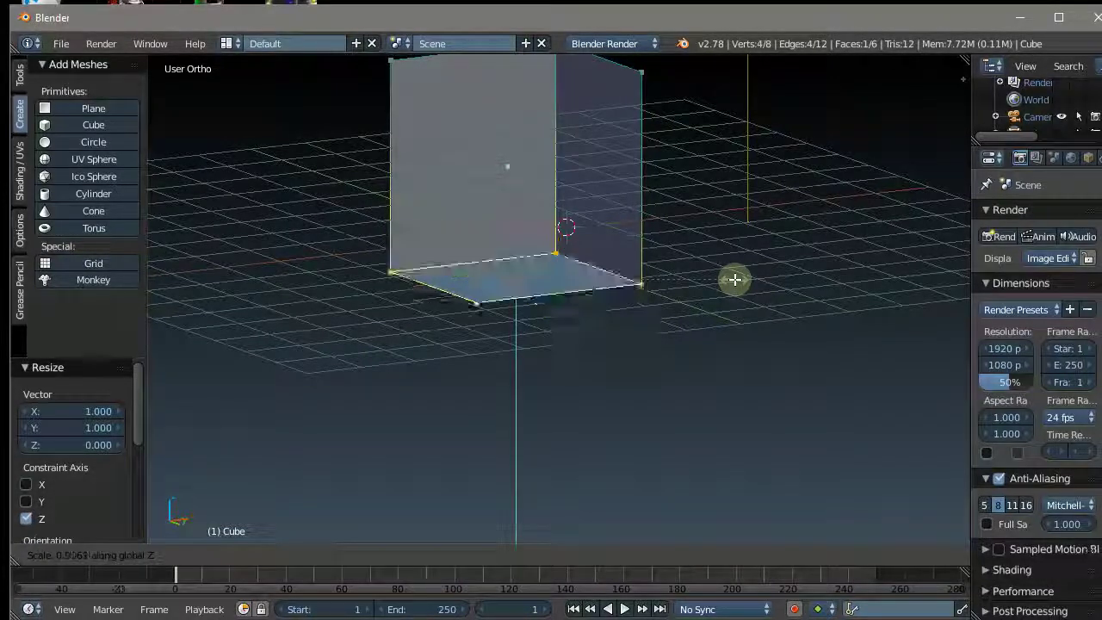
key("Return")
- Select the cube's top face and move it up 0.288 along Z
mouse_move(704, 278)
middle_mouse_down()
mouse_move(480, 286)
mouse_move(324, 322)
mouse_move(561, 391)
mouse_move(652, 155)
middle_mouse_up()
right_click(635, 173)
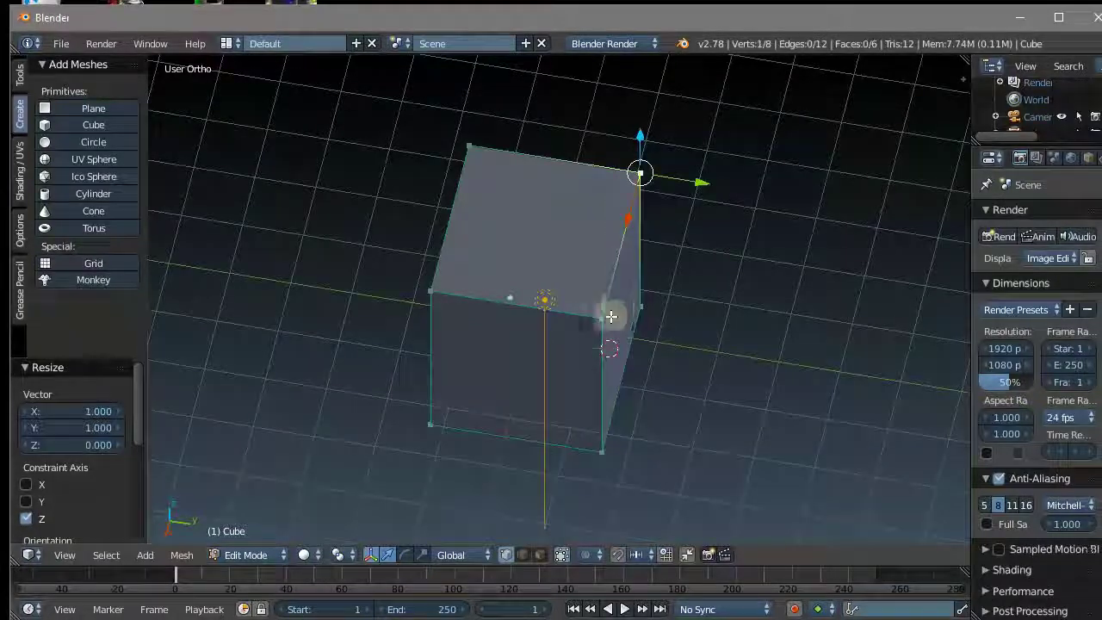
right_click(472, 145, "shift")
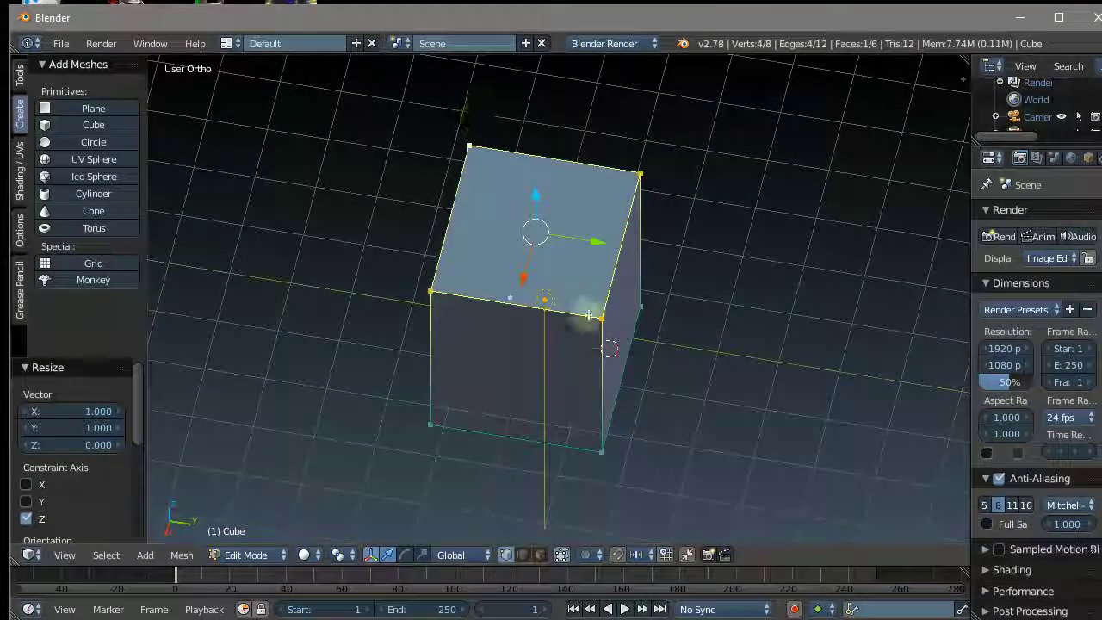
mouse_move(583, 310)
middle_mouse_down()
mouse_move(536, 229)
mouse_move(561, 211)
middle_mouse_up()
left_click_drag(534, 207, 540, 258)
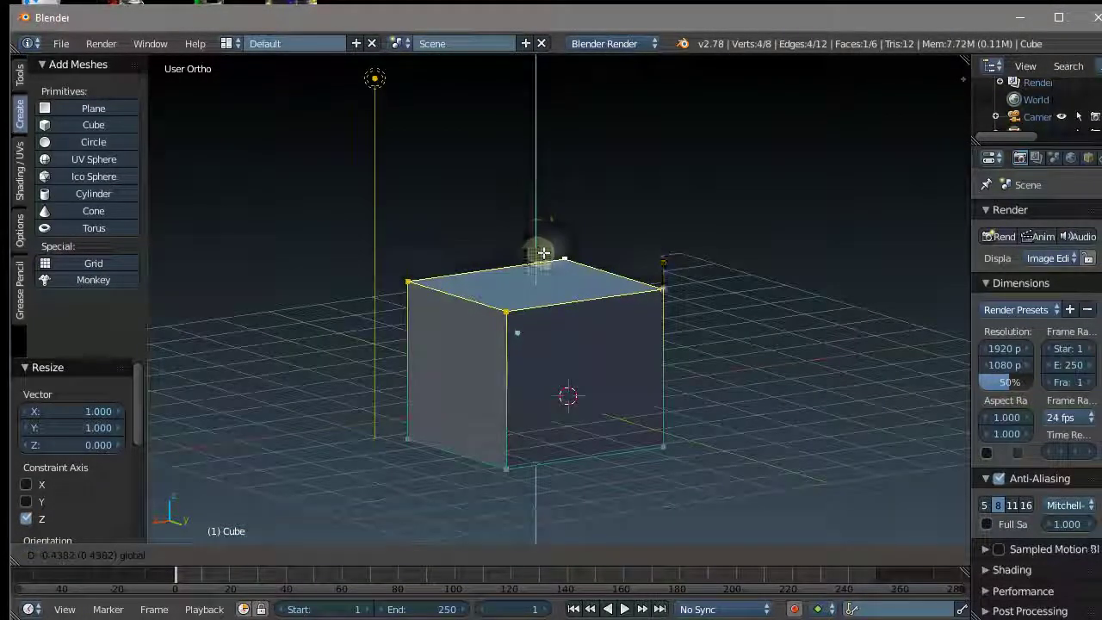
mouse_move(610, 345)
middle_mouse_down()
mouse_move(513, 319)
mouse_move(556, 322)
mouse_move(598, 352)
middle_mouse_up()
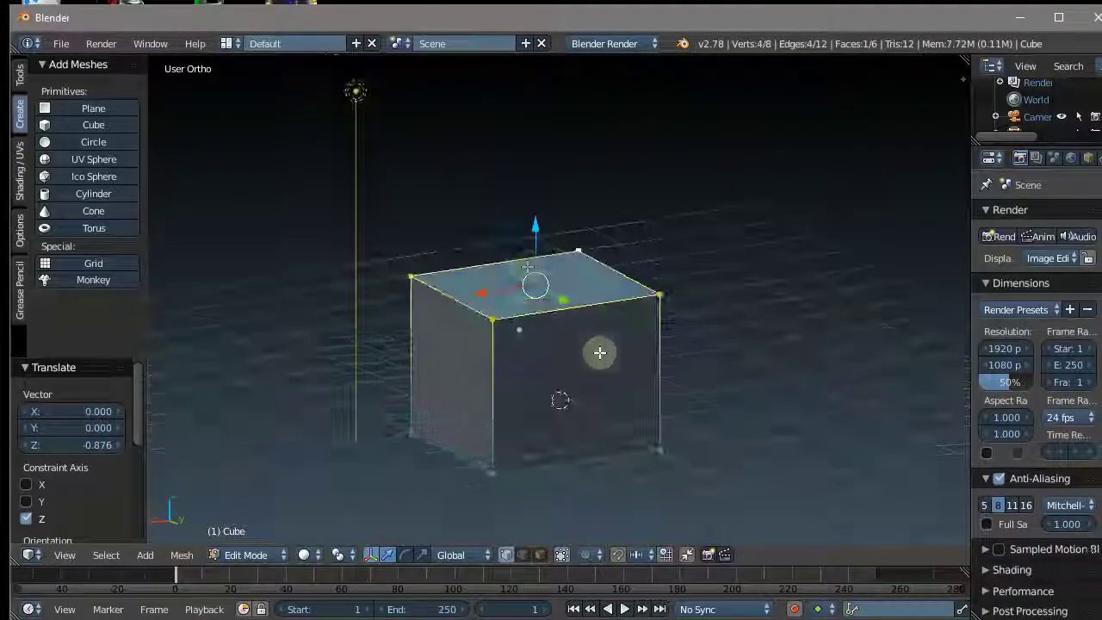
left_click_drag(534, 256, 534, 239)
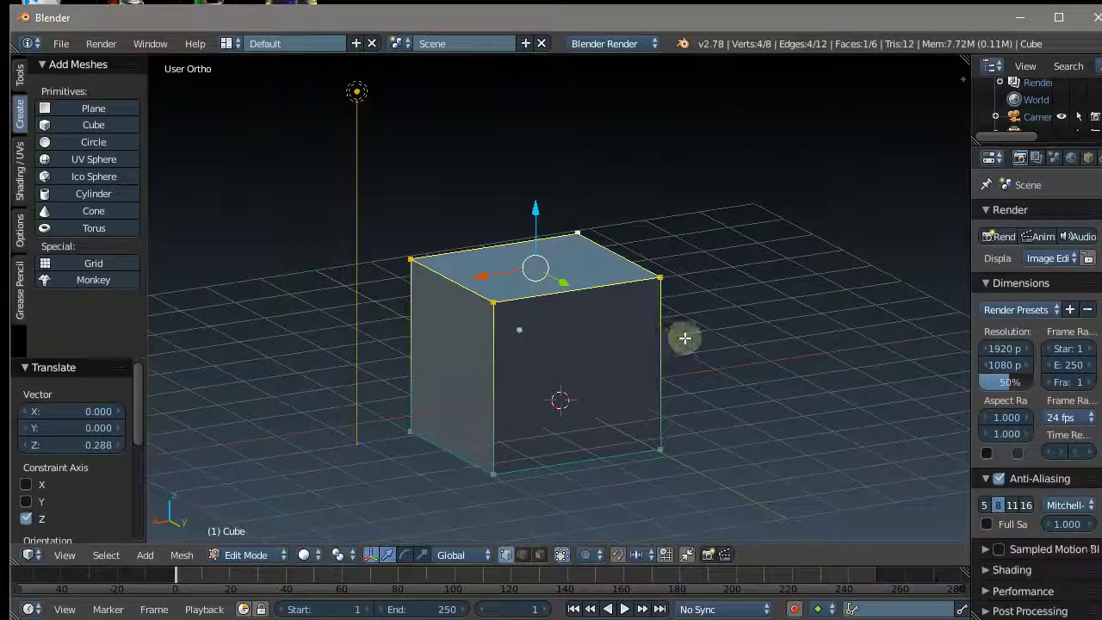
mouse_move(684, 336)
middle_mouse_down()
mouse_move(444, 344)
mouse_move(886, 362)
mouse_move(440, 384)
mouse_move(290, 381)
mouse_move(792, 369)
mouse_move(233, 358)
mouse_move(590, 369)
mouse_move(600, 381)
mouse_move(519, 381)
mouse_move(743, 372)
mouse_move(671, 319)
mouse_move(591, 333)
mouse_move(546, 316)
mouse_move(681, 327)
mouse_move(652, 325)
mouse_move(590, 352)
mouse_move(587, 326)
mouse_move(635, 369)
mouse_move(744, 369)
middle_mouse_up()
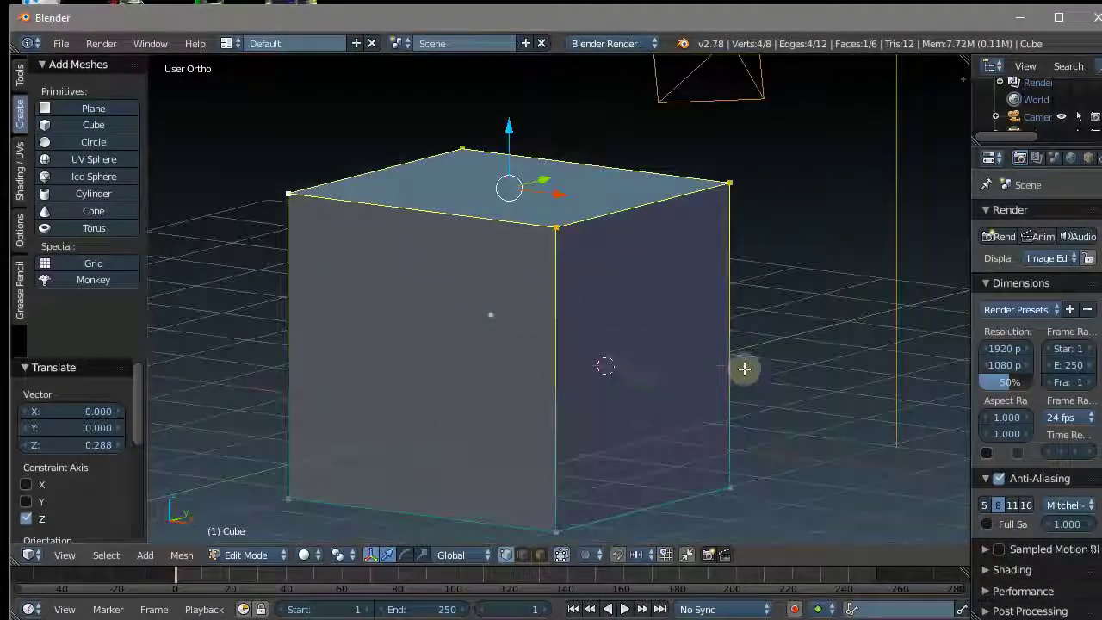
- Load mario2.blend from File > Open Recent, showing the head mesh in Edit Mode
left_click(74, 53)
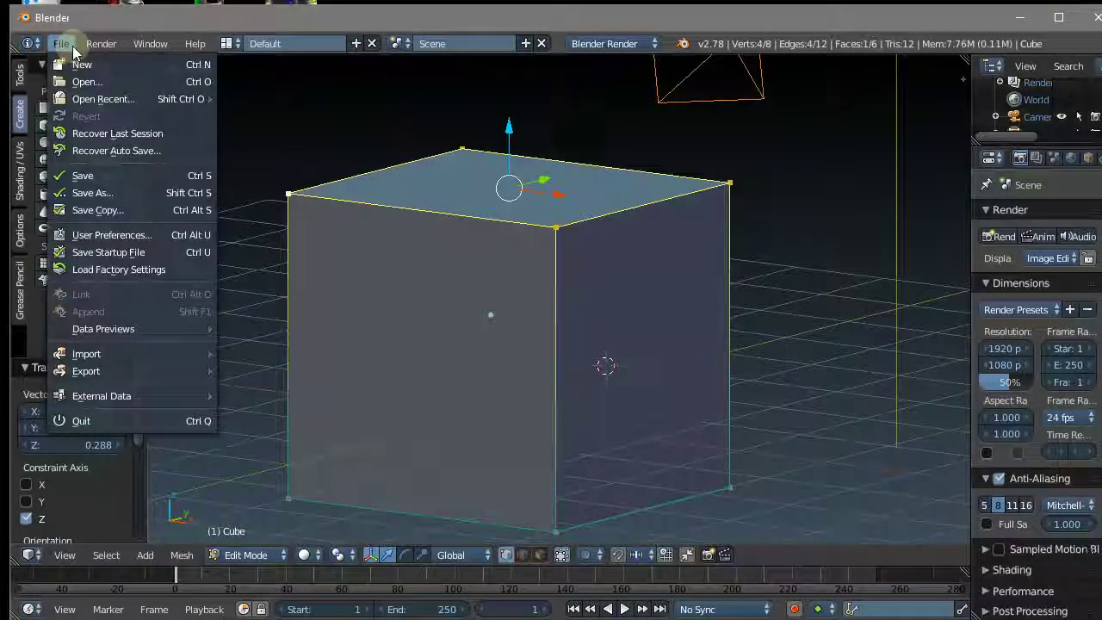
mouse_move(103, 99)
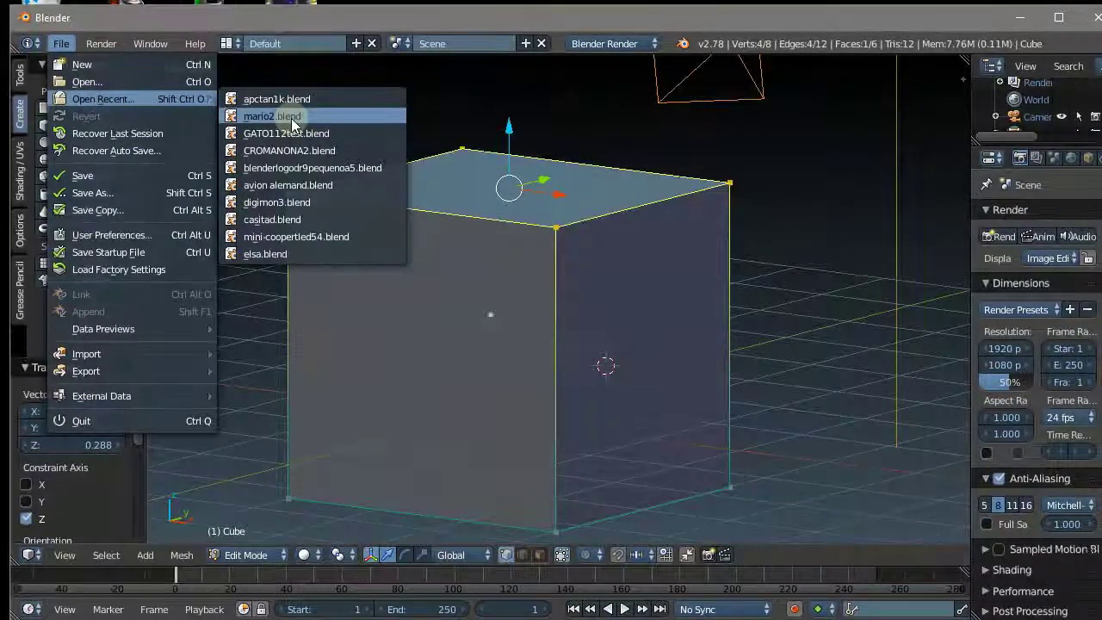
left_click(291, 118)
scroll(427, 253, "down", 3)
scroll(427, 253, "down", 3)
- Select a forehead seam vertex and slide it sideways along X
scroll(426, 253, "down", 3)
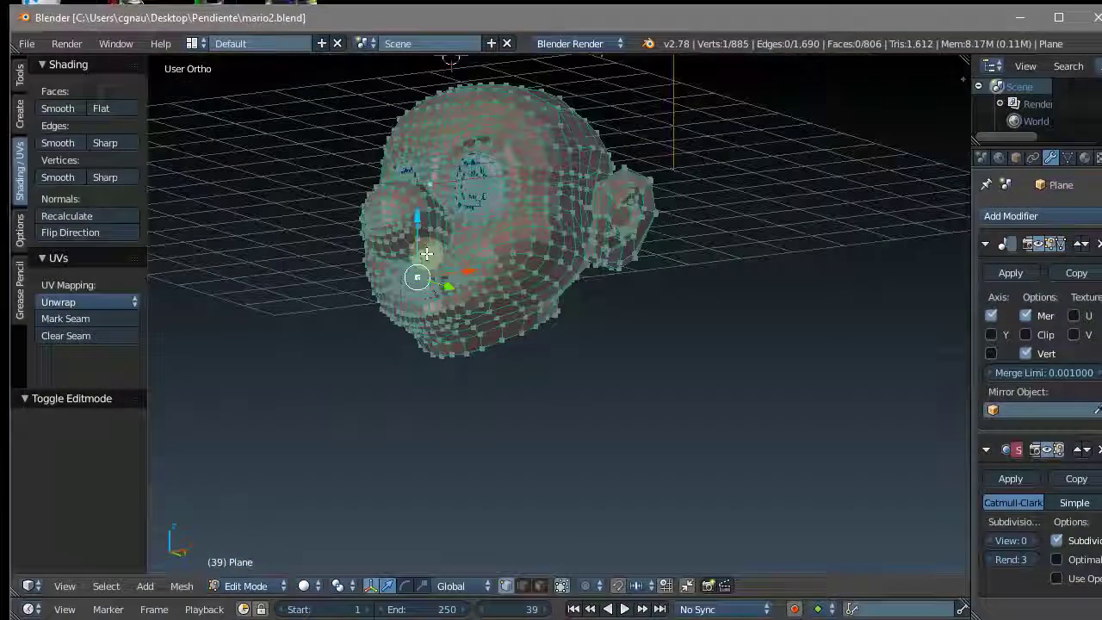
scroll(426, 253, "down", 3)
middle_click_drag(427, 253, 351, 133)
scroll(393, 177, "up", 5)
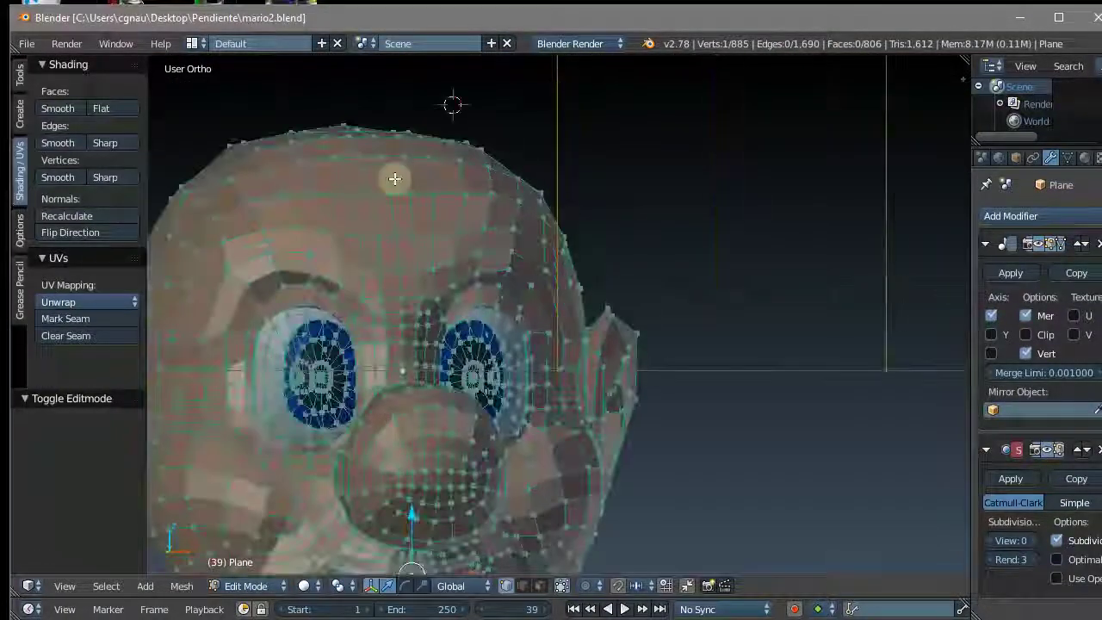
scroll(384, 209, "up", 4)
right_click(395, 234)
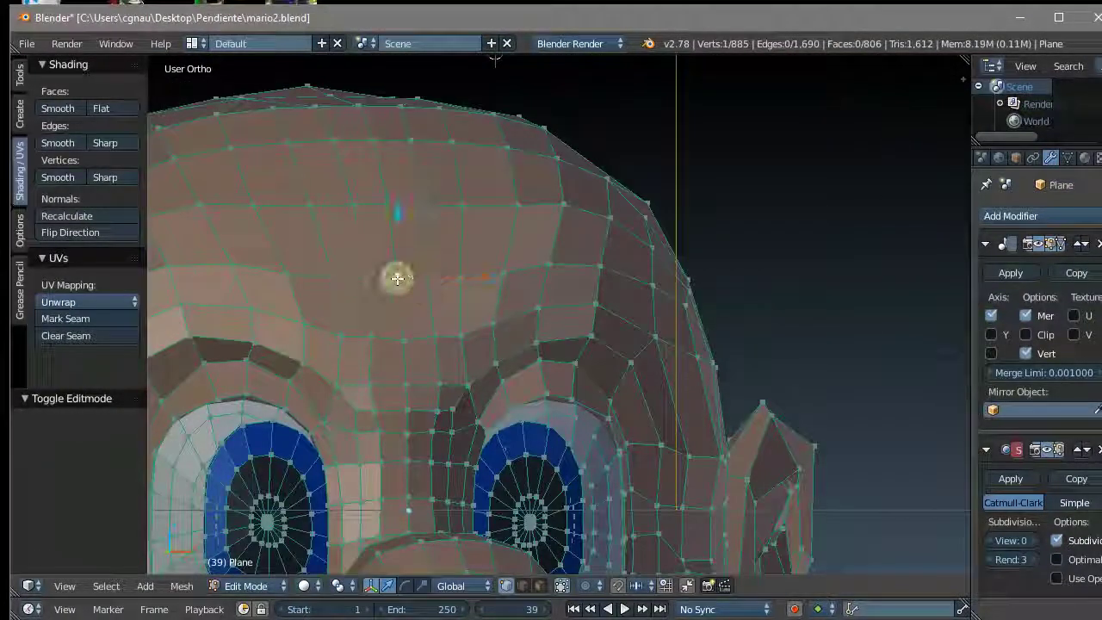
mouse_move(453, 248)
middle_mouse_down()
mouse_move(401, 268)
mouse_move(408, 245)
middle_mouse_up()
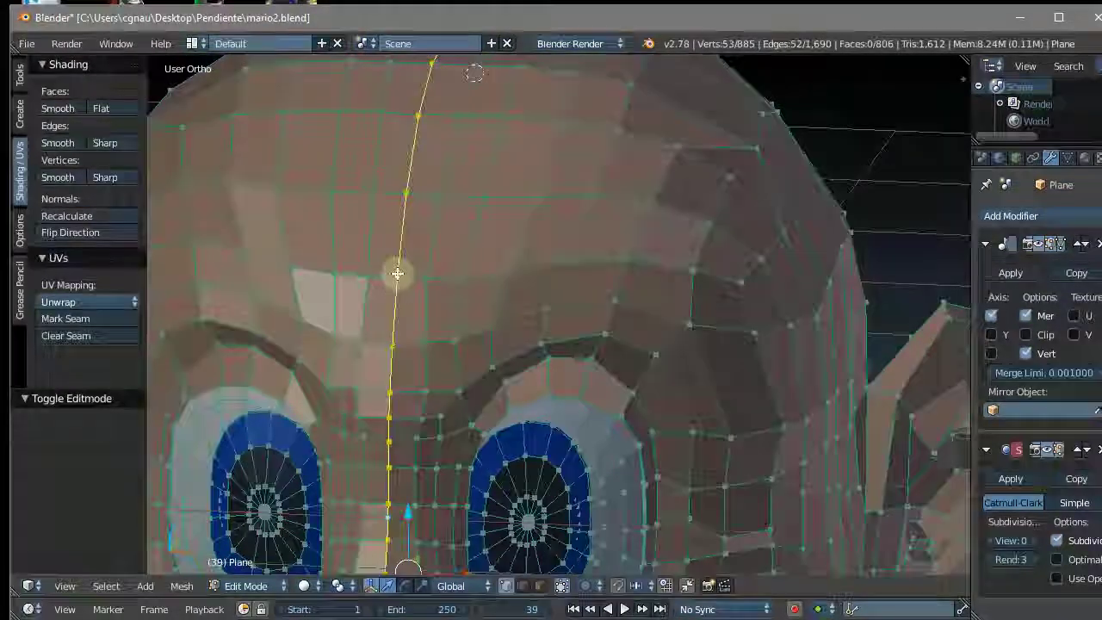
scroll(393, 276, "down", 10)
scroll(413, 318, "up", 5)
scroll(428, 348, "up", 3)
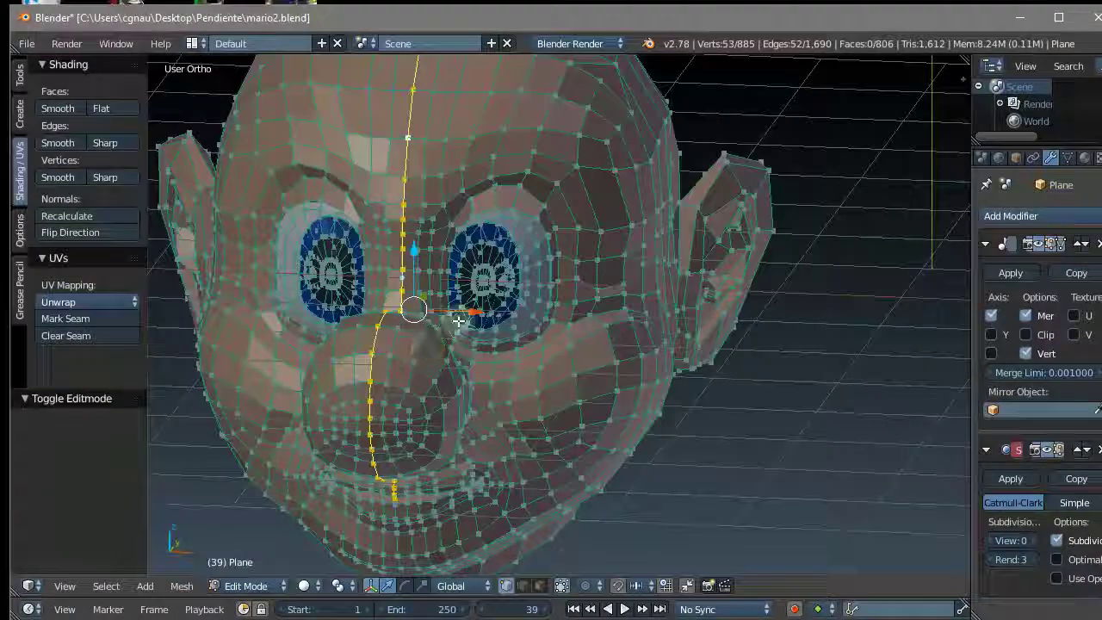
key("g")
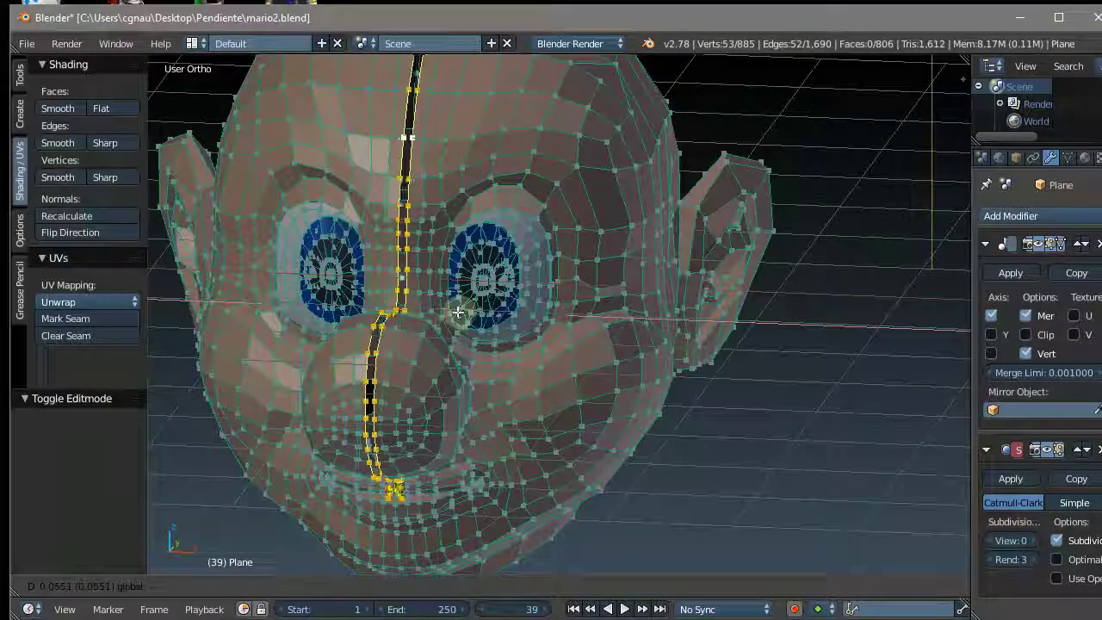
left_click(459, 312)
scroll(419, 130, "down", 5)
scroll(474, 247, "up", 7)
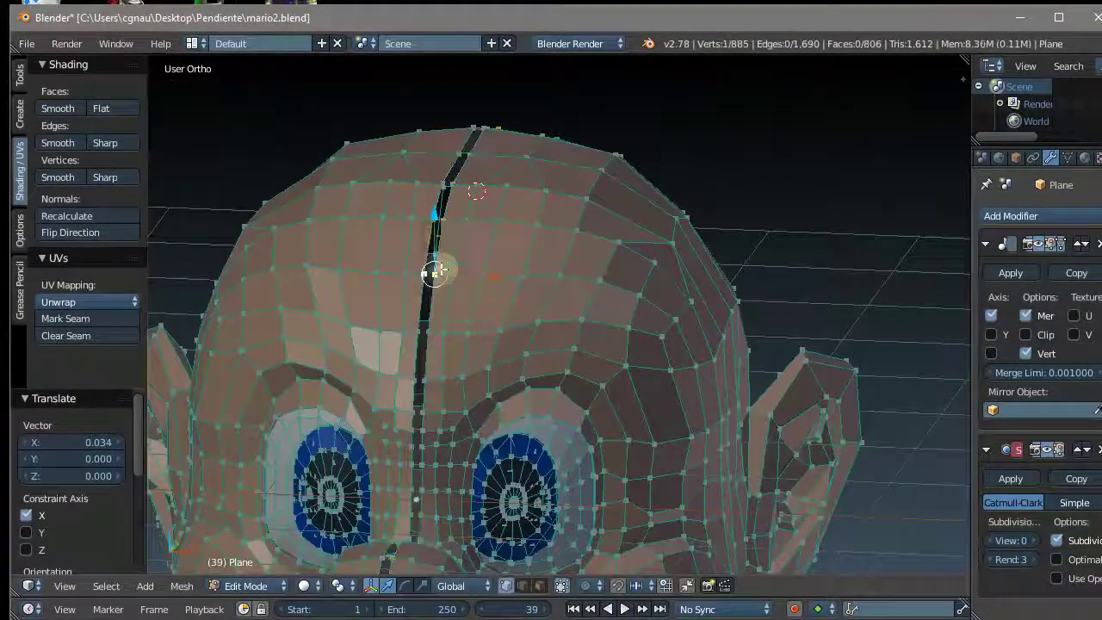
left_click_drag(483, 247, 494, 249)
scroll(485, 216, "down", 3)
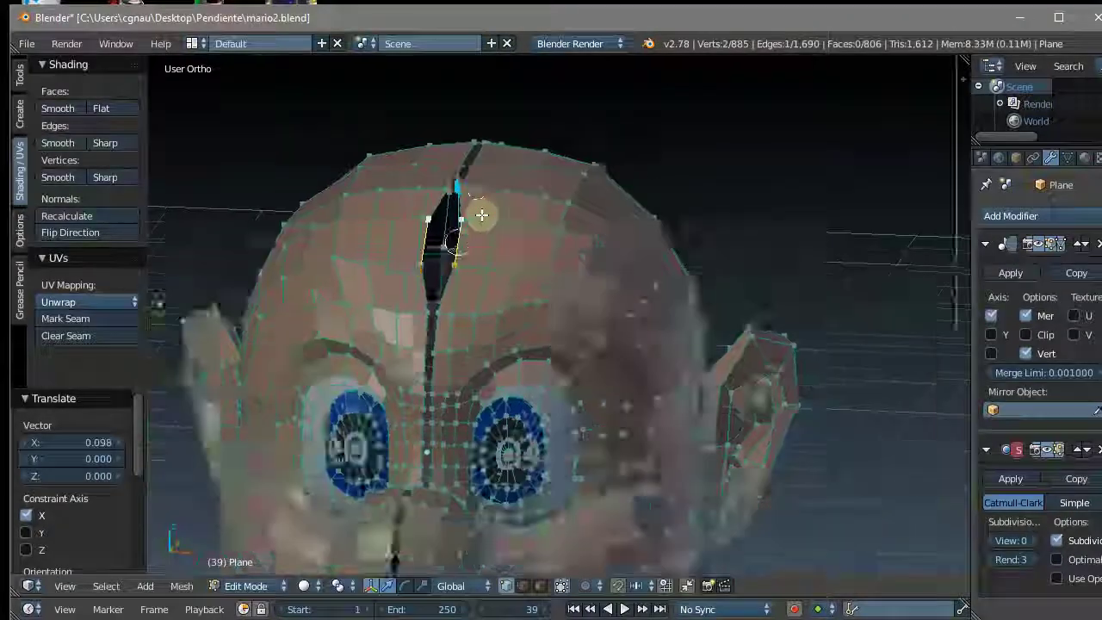
- Add a second seam vertex and move both along the X axis
mouse_move(485, 216)
middle_mouse_down()
mouse_move(230, 278)
mouse_move(295, 445)
middle_mouse_up()
scroll(458, 411, "up", 3)
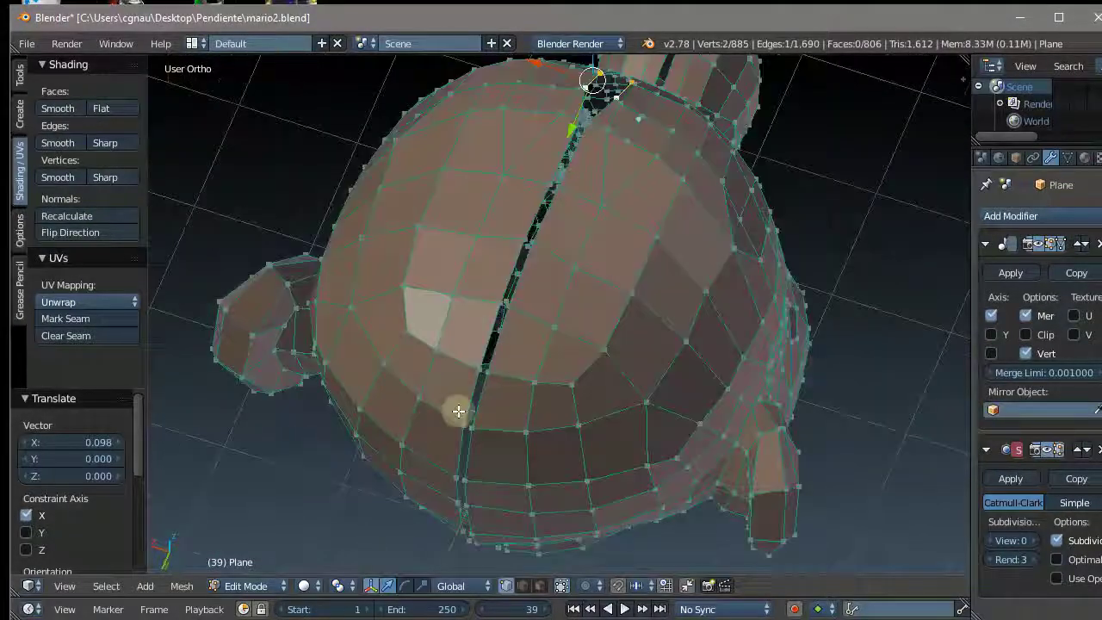
right_click(438, 463, "shift")
key("g")
key("x")
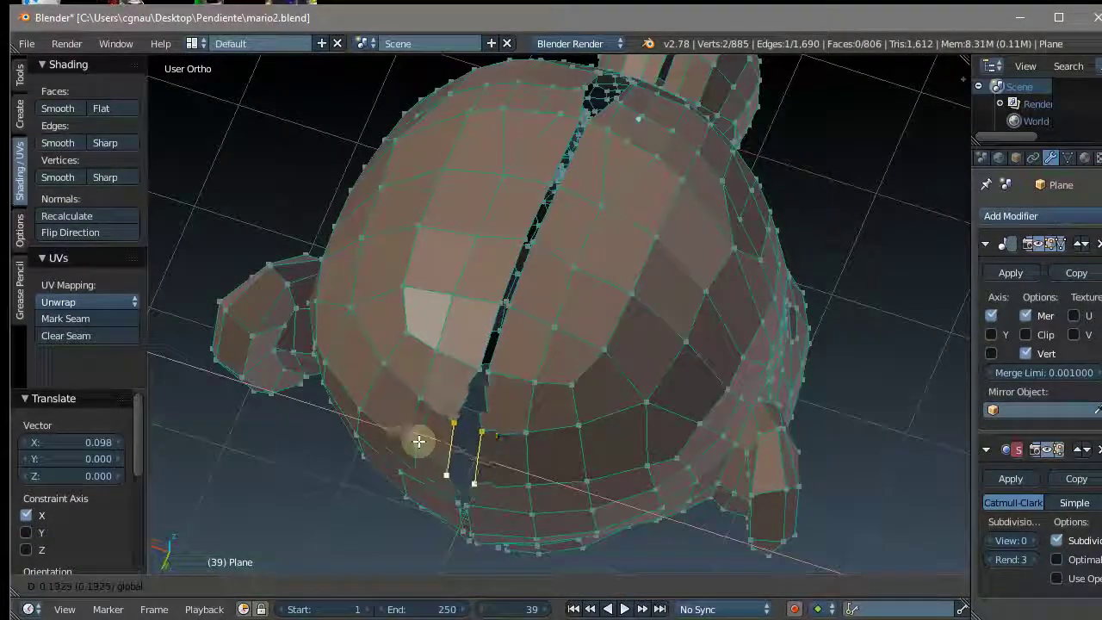
left_click(418, 440)
scroll(451, 445, "down", 3)
middle_click_drag(463, 421, 522, 425)
scroll(522, 426, "down", 2)
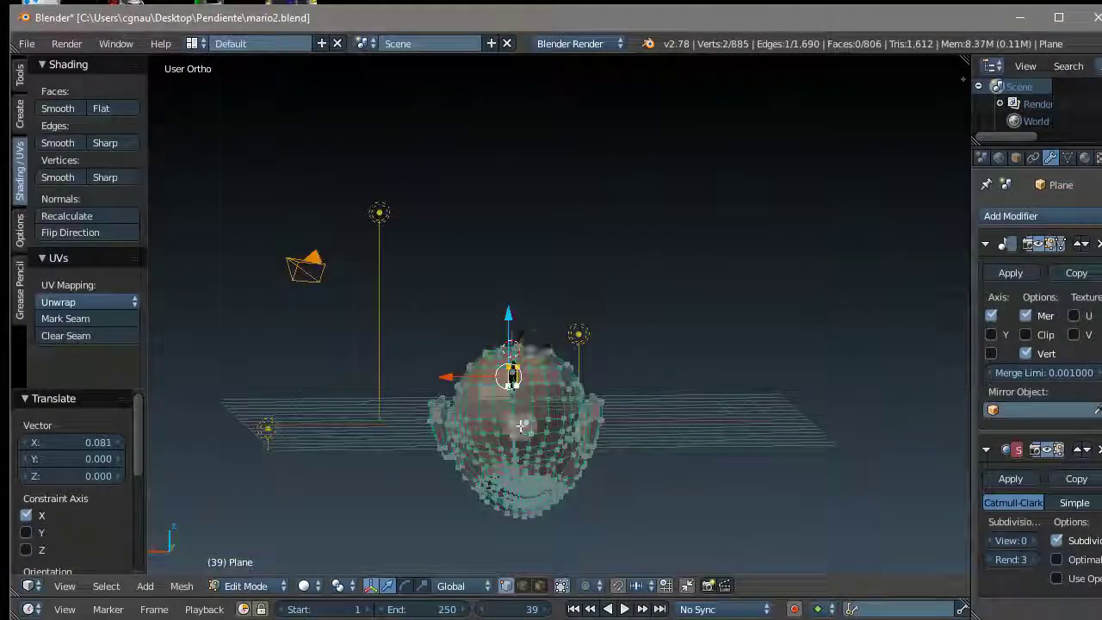
scroll(522, 425, "up", 3)
scroll(468, 435, "up", 3)
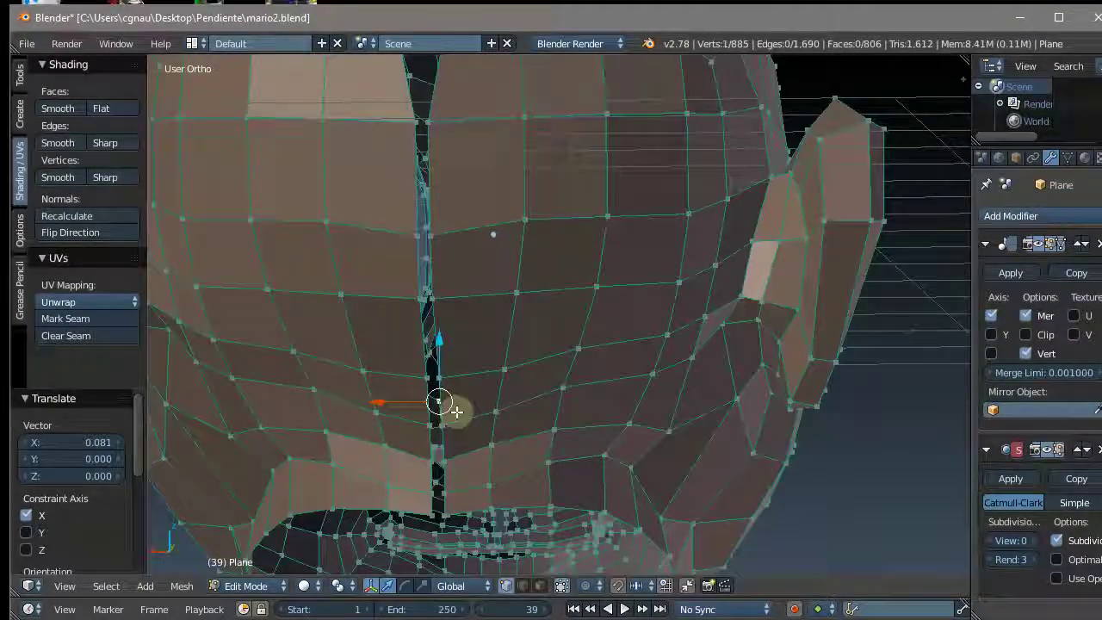
scroll(390, 428, "up", 2)
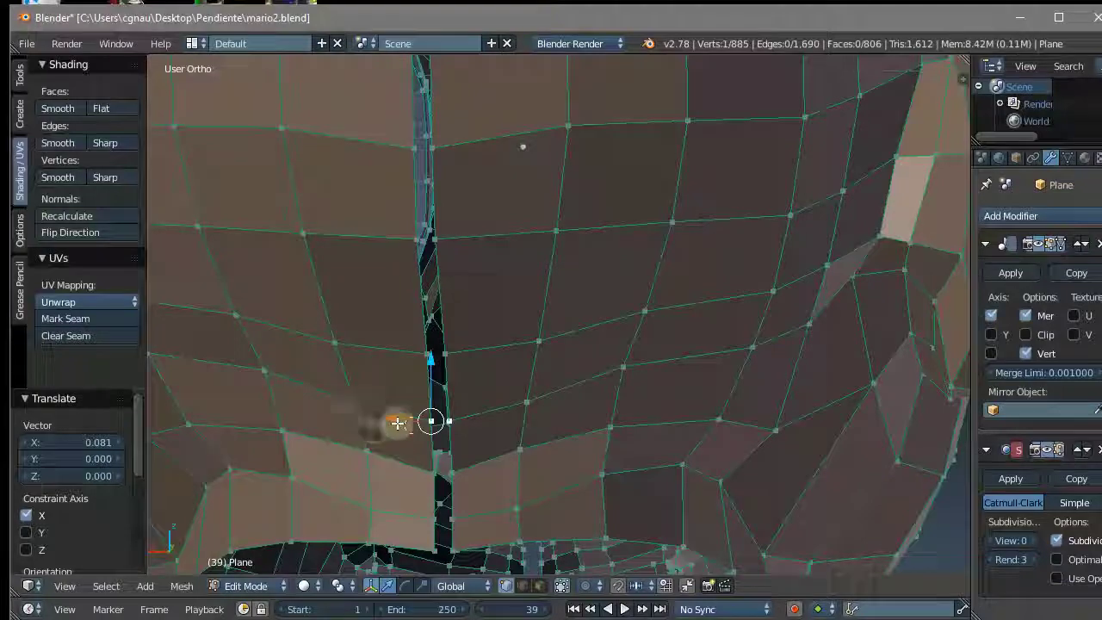
- Move another seam vertex along X toward the centre line
key("g")
key("x")
left_click(378, 432)
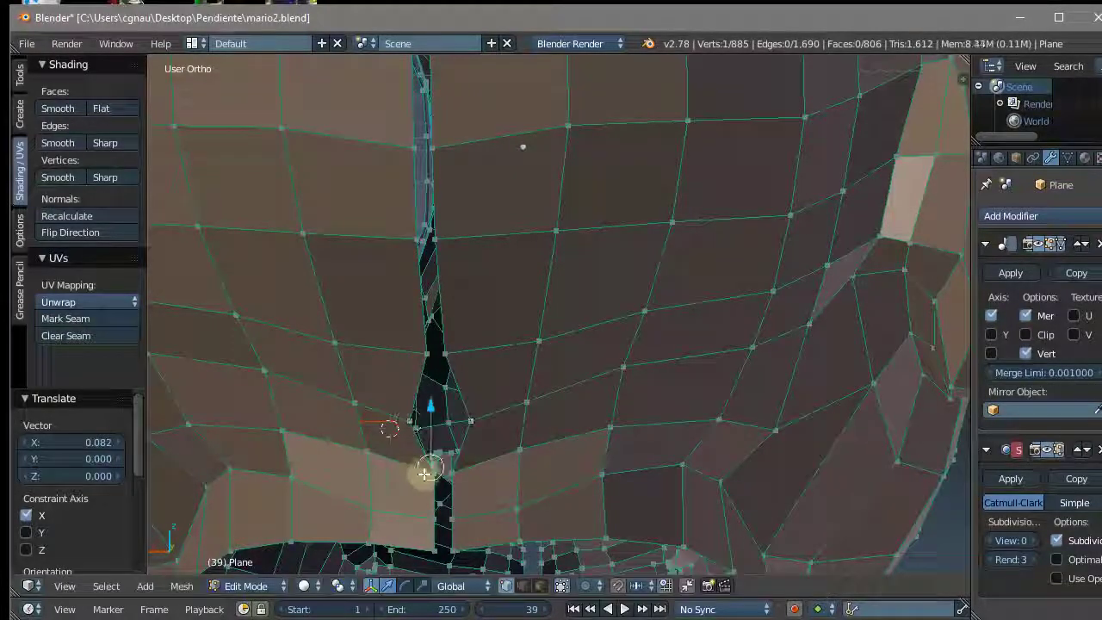
middle_click_drag(423, 473, 396, 439)
scroll(448, 508, "down", 2)
scroll(370, 327, "up", 3)
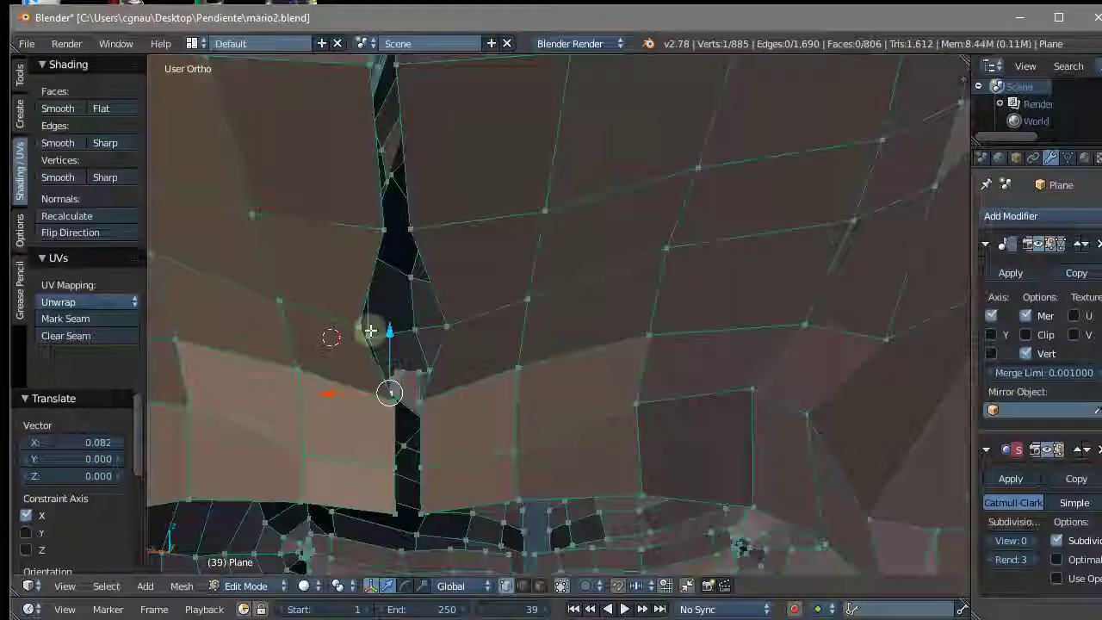
mouse_move(371, 328)
middle_mouse_down()
mouse_move(513, 346)
mouse_move(446, 398)
middle_mouse_up()
scroll(422, 312, "down", 2)
scroll(536, 335, "up", 2)
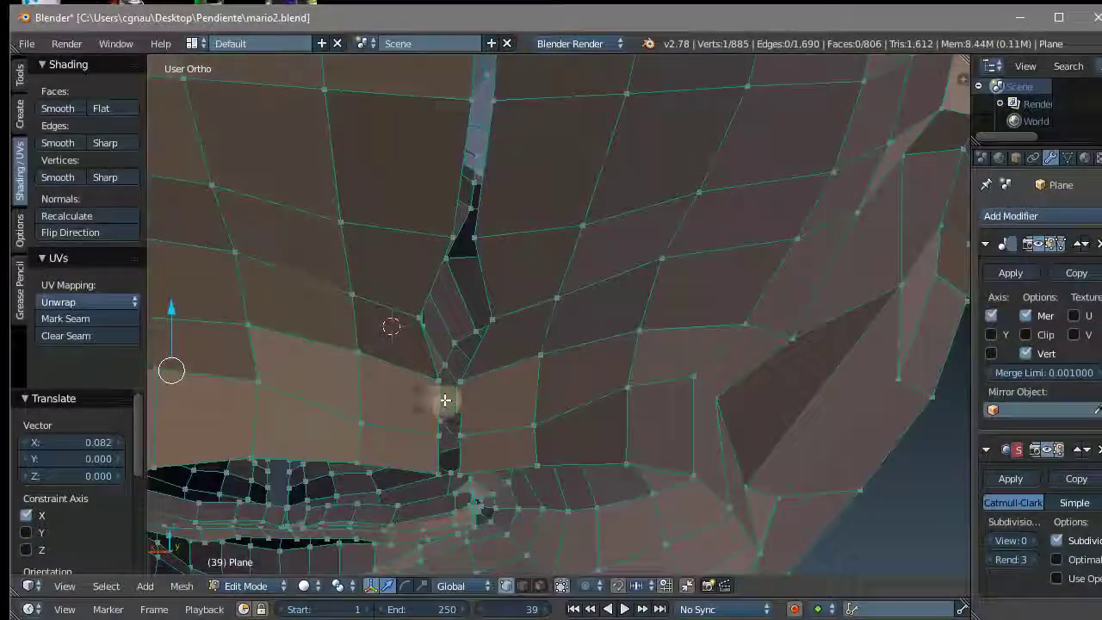
scroll(438, 378, "up", 2)
- Pull the seam vertex back toward the centre, nudging it 0.044 along X
left_click_drag(390, 385, 371, 387)
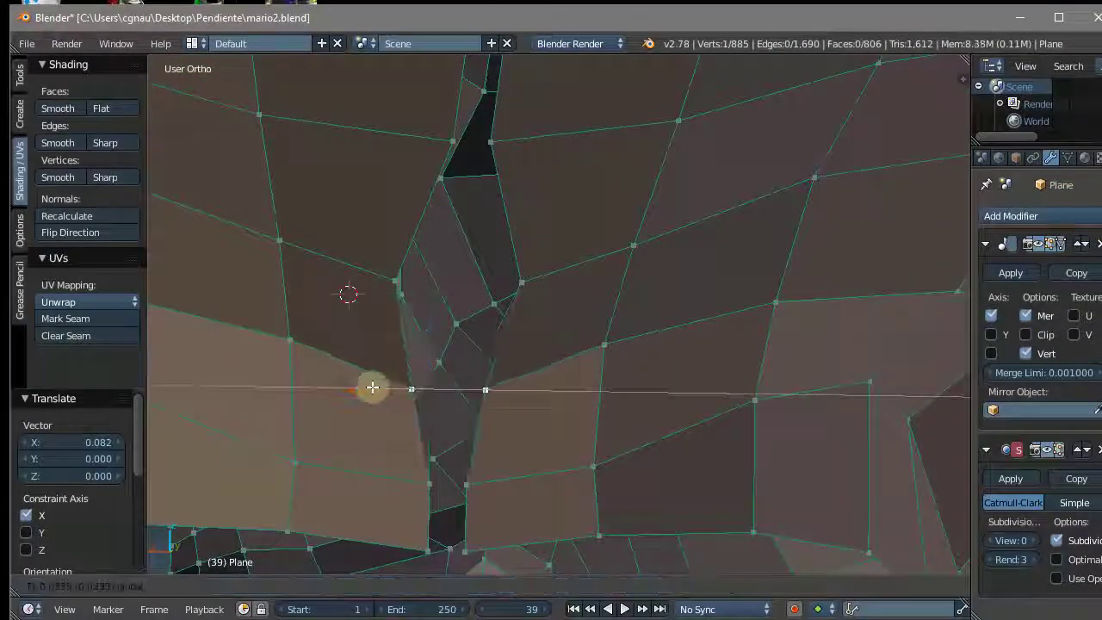
scroll(371, 386, "down", 2)
scroll(372, 387, "down", 3)
scroll(356, 448, "up", 3)
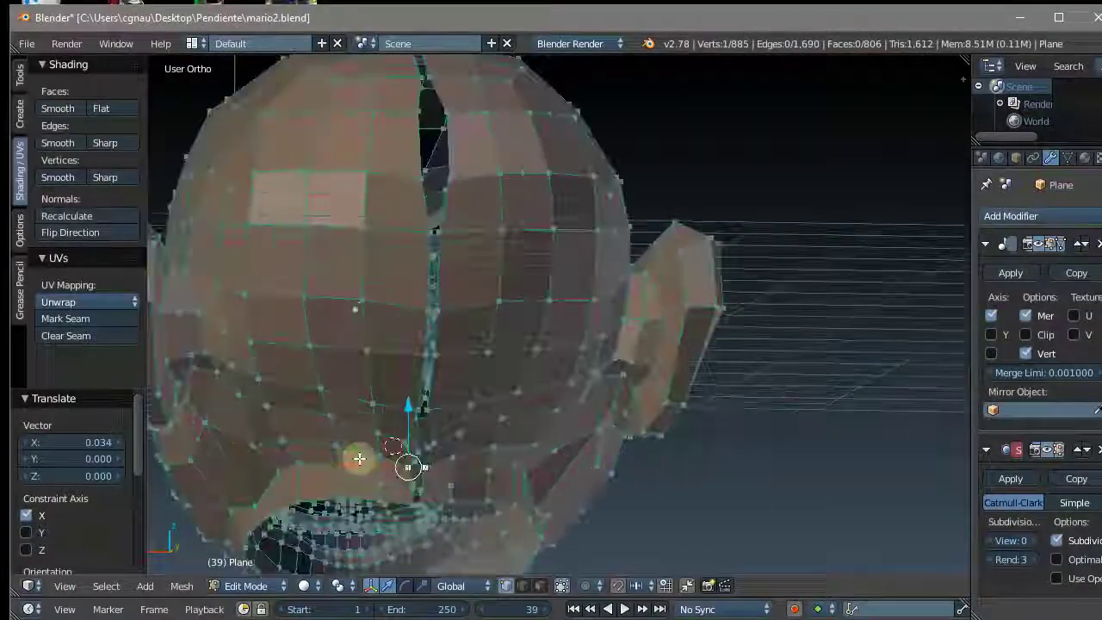
scroll(405, 482, "up", 2)
scroll(413, 515, "up", 2)
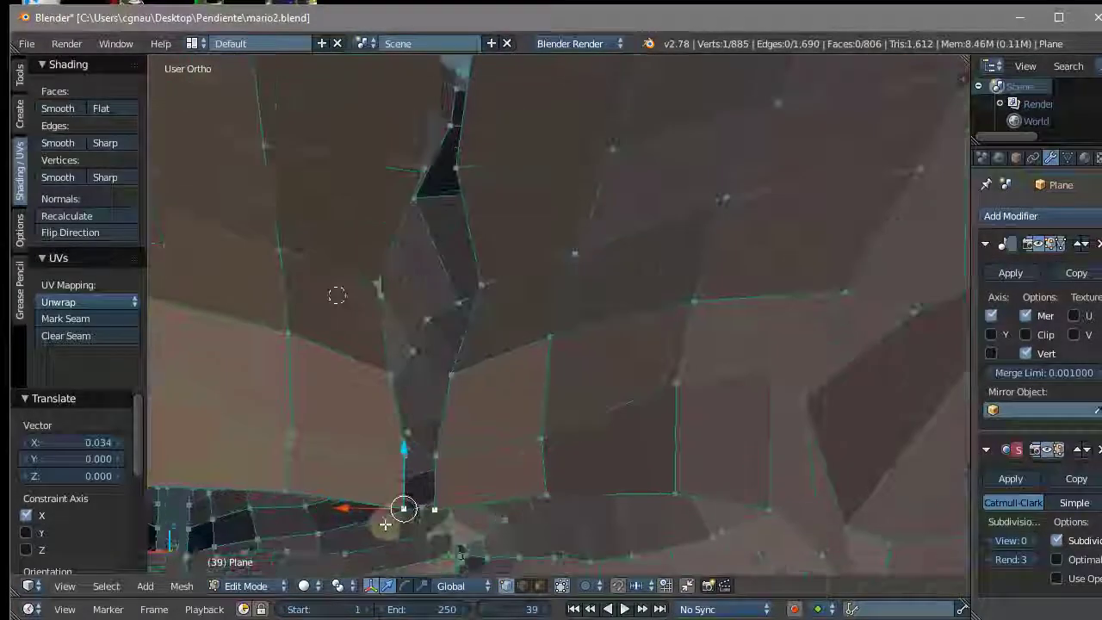
left_click_drag(369, 509, 351, 509)
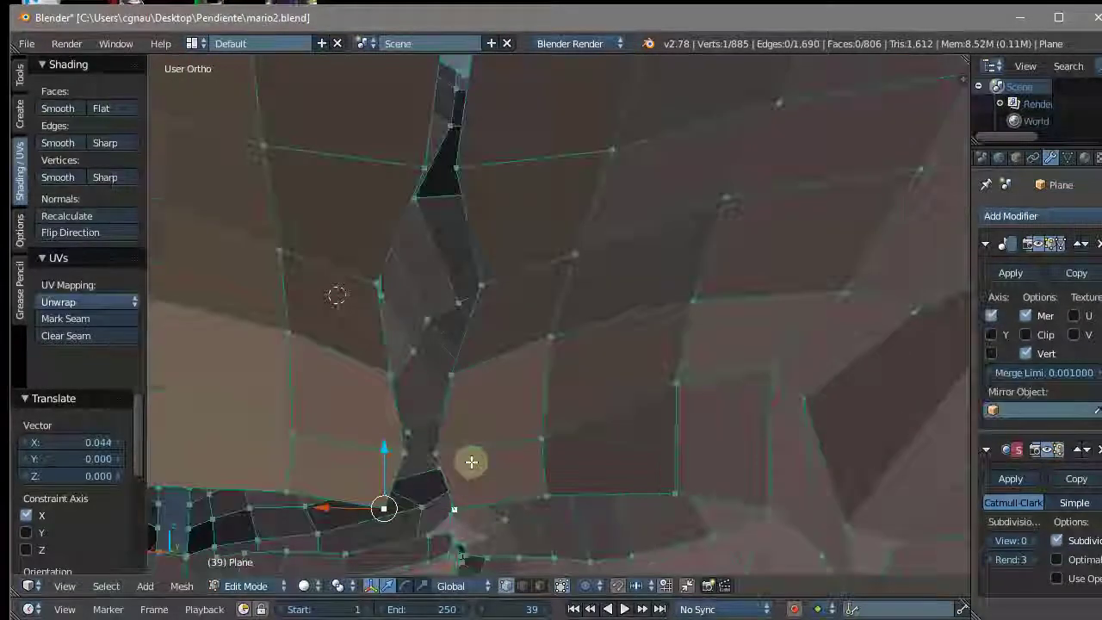
scroll(465, 477, "down", 3)
scroll(487, 431, "up", 2)
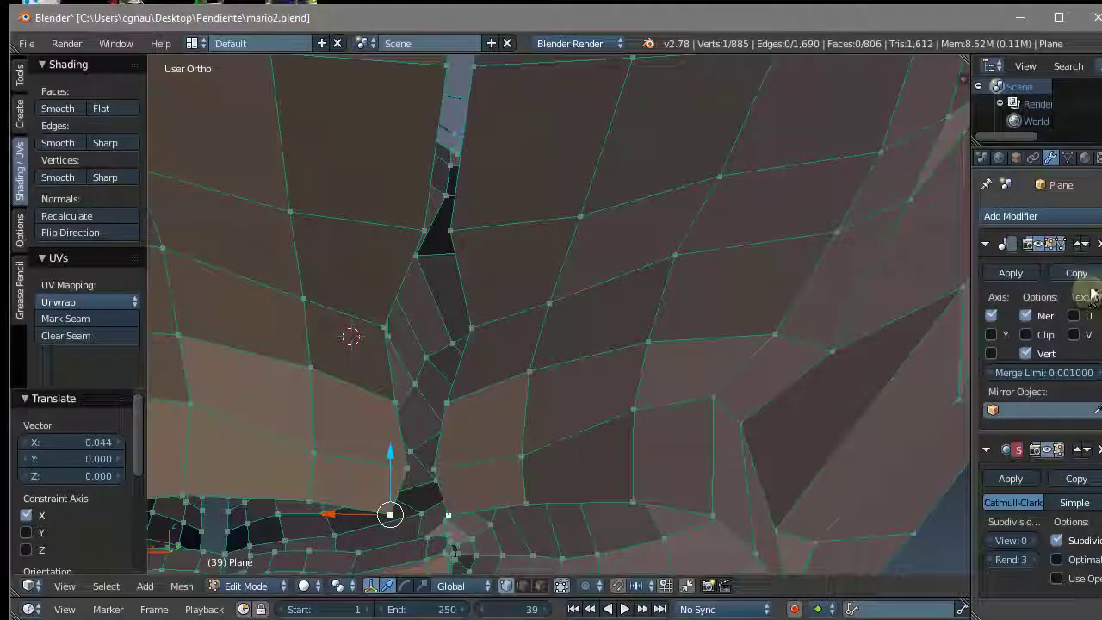
- Toggle the Mirror modifier's X axis off and on twice, finishing with X enabled
left_click(991, 315)
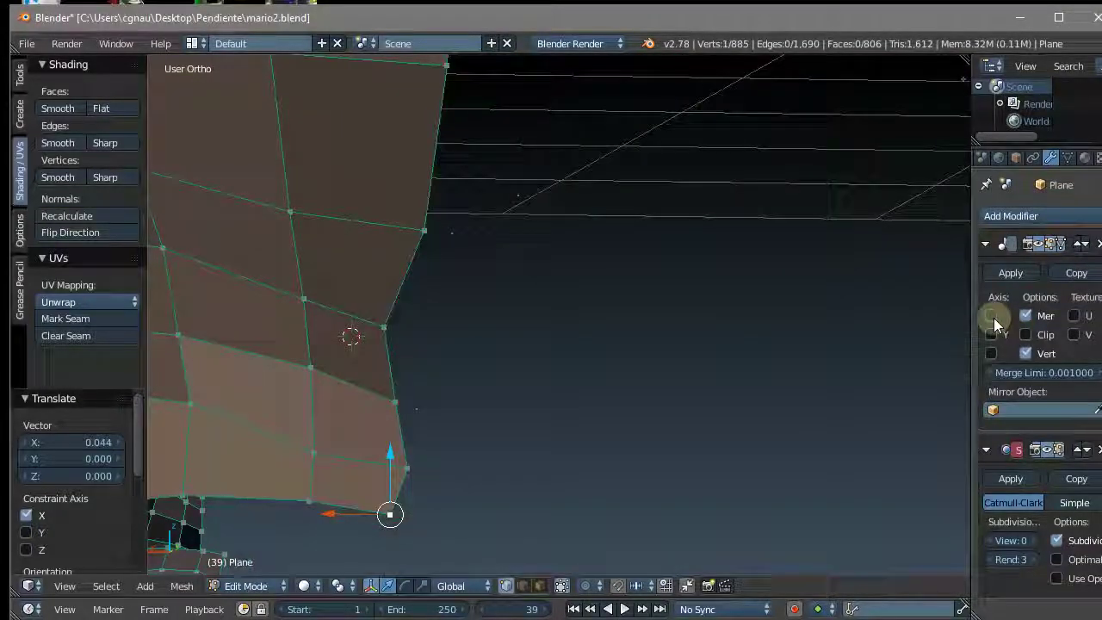
scroll(542, 342, "down", 4)
mouse_move(541, 342)
middle_mouse_down()
mouse_move(462, 285)
mouse_move(930, 347)
mouse_move(910, 357)
mouse_move(560, 352)
mouse_move(364, 307)
mouse_move(893, 331)
middle_mouse_up()
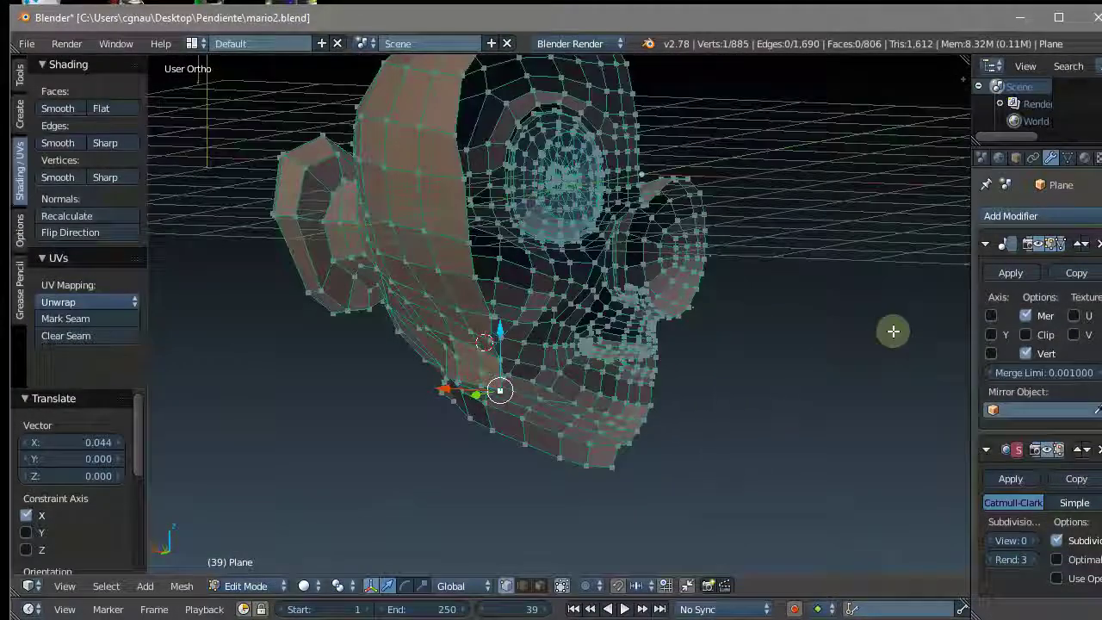
left_click(991, 315)
mouse_move(787, 324)
middle_mouse_down()
mouse_move(684, 315)
mouse_move(857, 331)
middle_mouse_up()
left_click(991, 315)
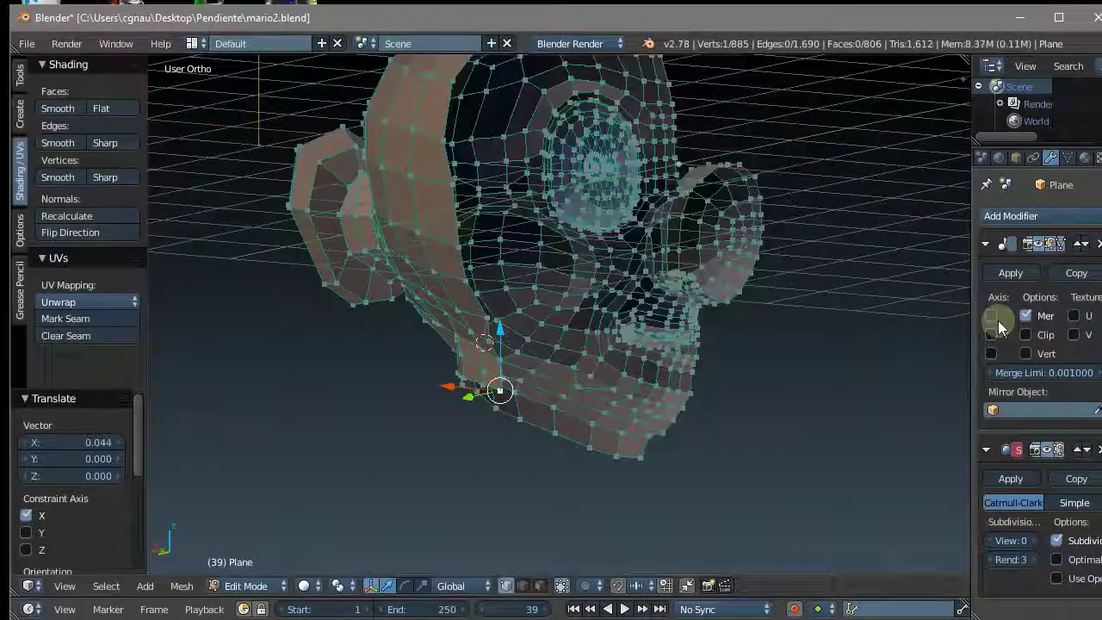
mouse_move(680, 338)
middle_mouse_down()
mouse_move(766, 350)
mouse_move(696, 345)
mouse_move(732, 347)
mouse_move(632, 208)
mouse_move(591, 238)
mouse_move(654, 283)
mouse_move(695, 291)
mouse_move(671, 309)
middle_mouse_up()
scroll(591, 239, "up", 3)
scroll(671, 310, "down", 3)
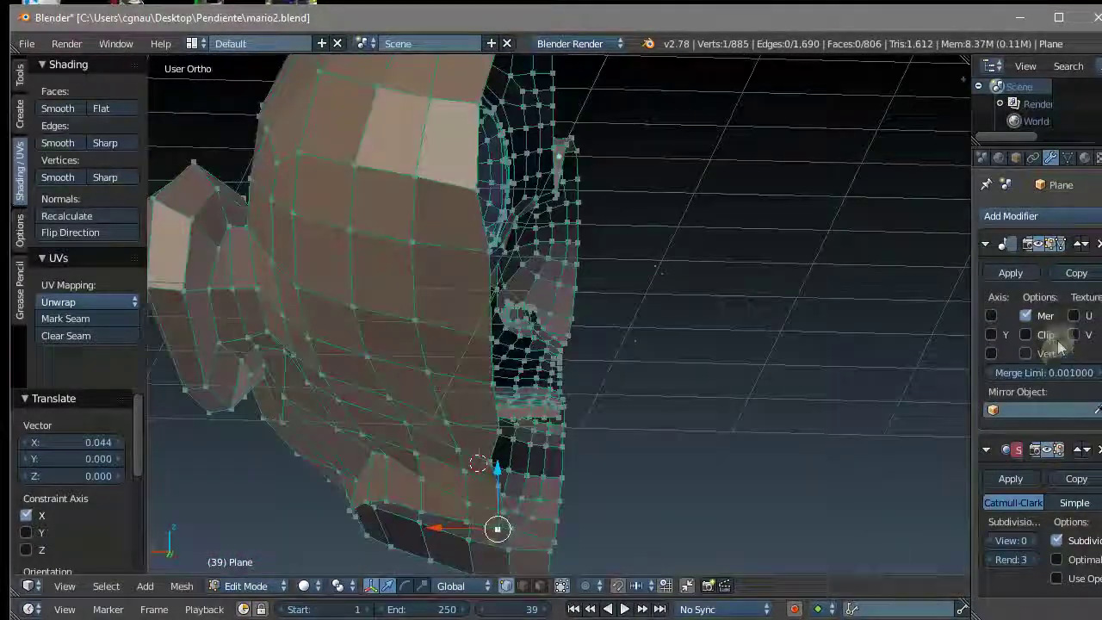
left_click(991, 315)
- Shift another centre-seam vertex 0.088 along X, viewing the head from below
scroll(529, 275, "down", 2)
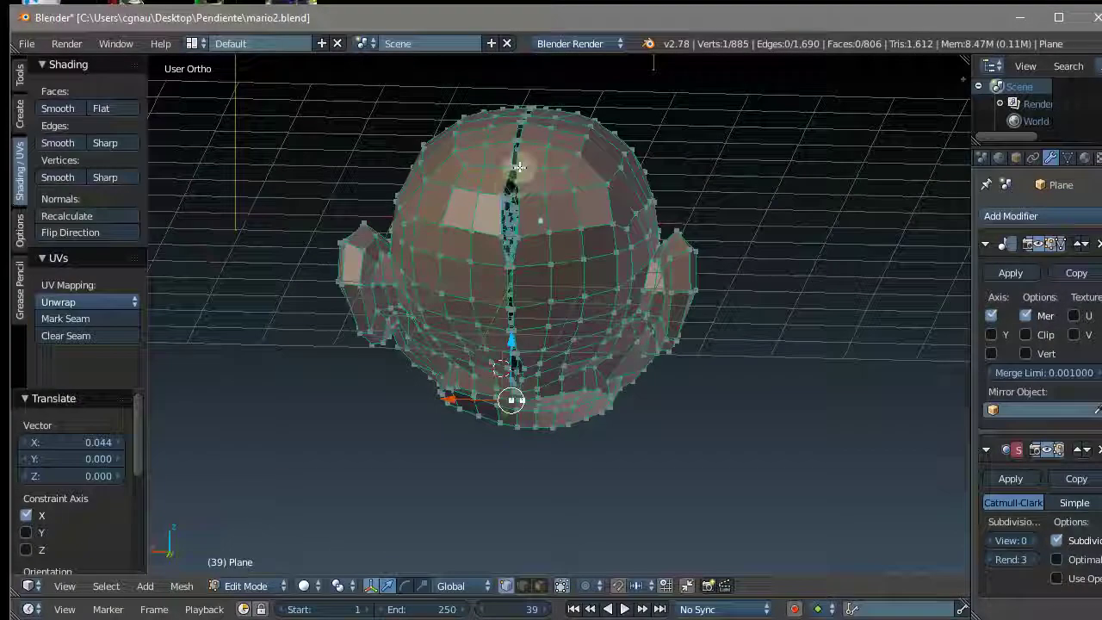
mouse_move(529, 276)
middle_mouse_down()
mouse_move(703, 204)
mouse_move(724, 322)
middle_mouse_up()
scroll(703, 204, "up", 3)
scroll(532, 352, "up", 4)
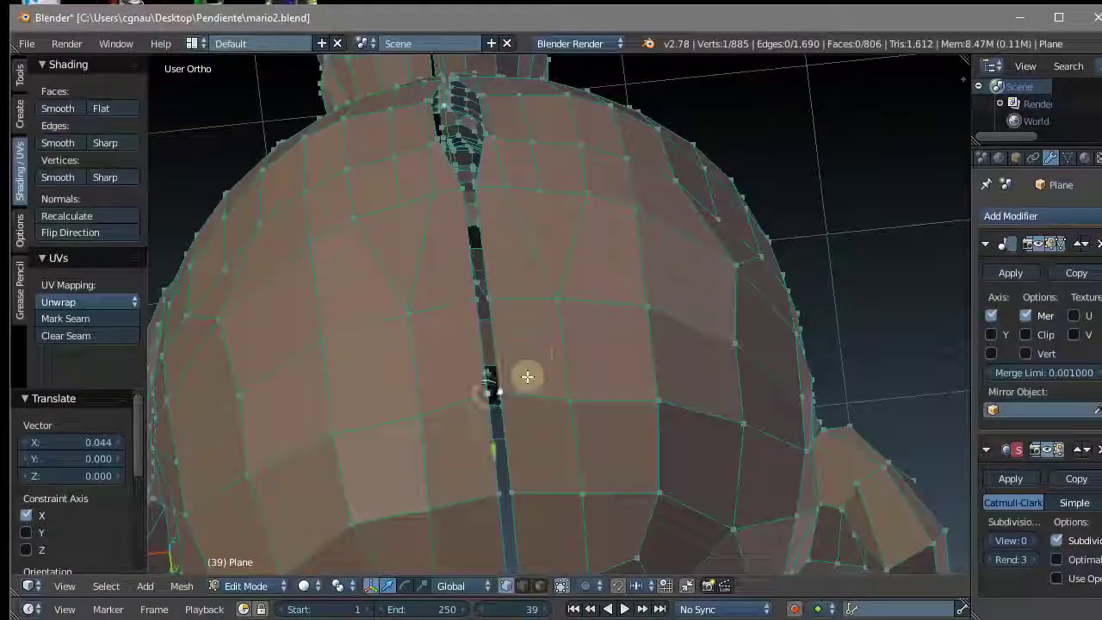
key("g")
key("x")
left_click(439, 393)
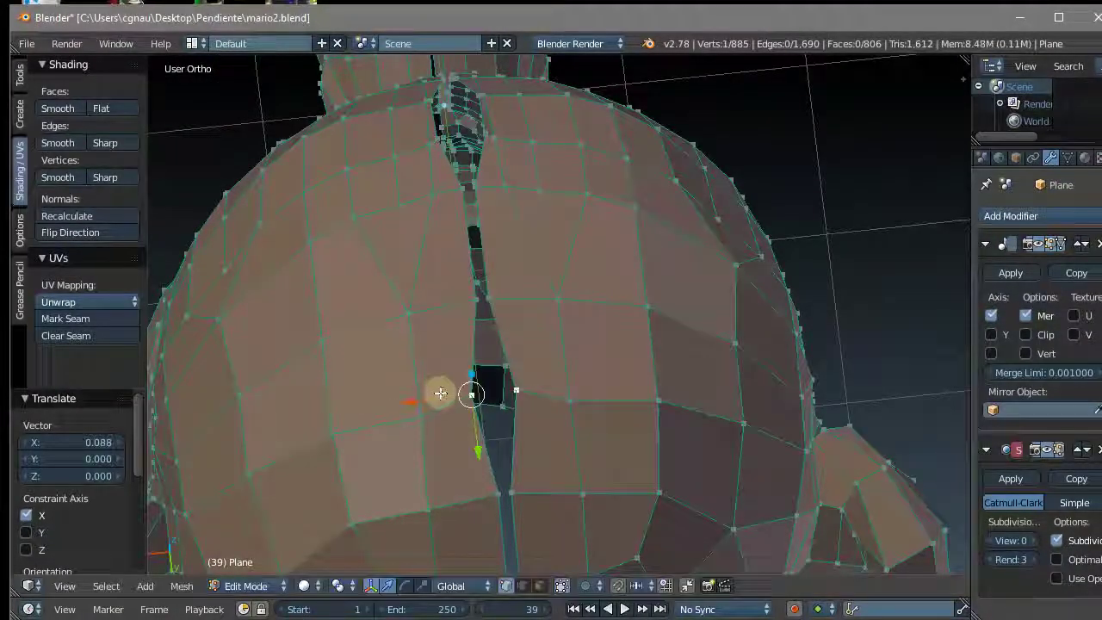
scroll(805, 374, "down", 3)
scroll(686, 305, "down", 2)
scroll(694, 328, "down", 2)
scroll(694, 327, "up", 4)
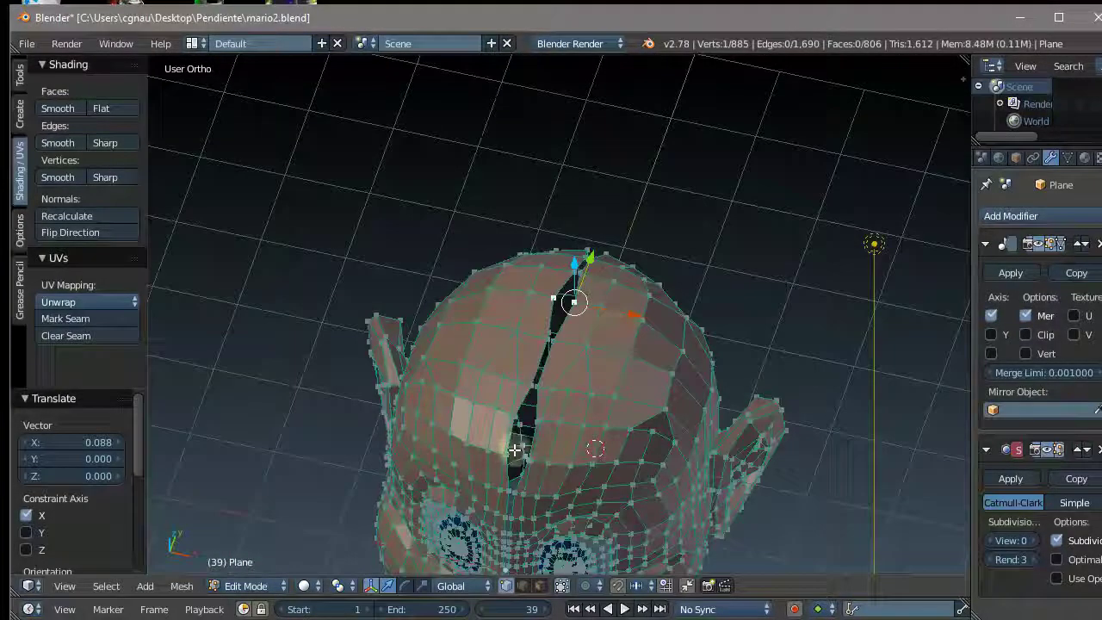
scroll(694, 327, "up", 1)
scroll(694, 327, "down", 5)
scroll(694, 327, "up", 4)
scroll(561, 359, "up", 3)
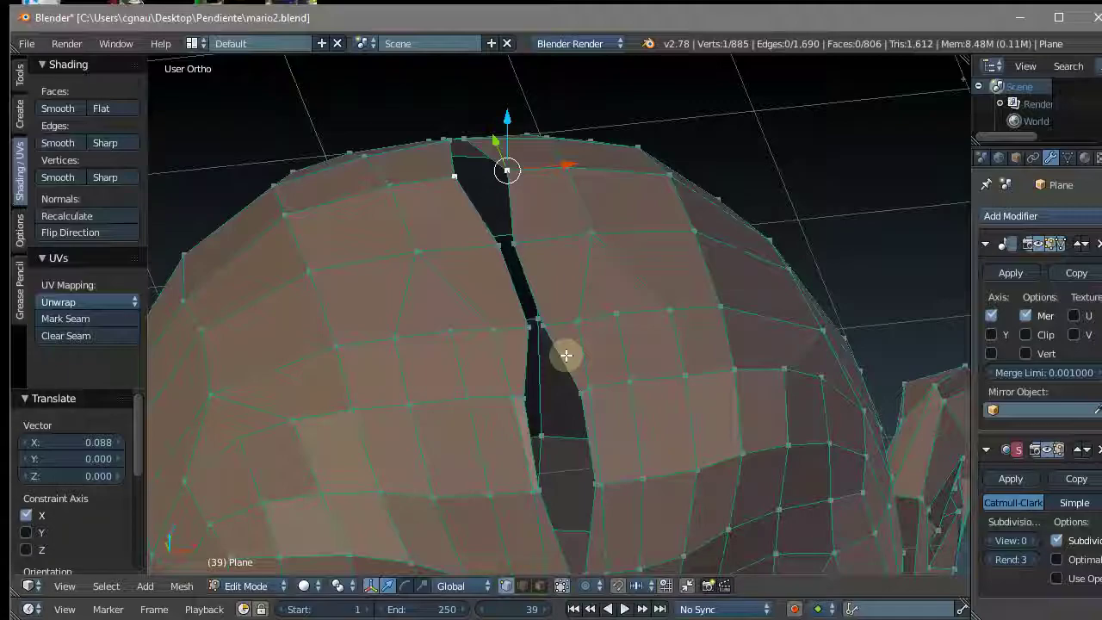
- Alt+right-click the centre seam edge loop to select all 53 seam vertices
right_click(565, 355, "alt")
scroll(566, 355, "down", 3)
scroll(566, 355, "down", 3)
scroll(567, 419, "up", 4)
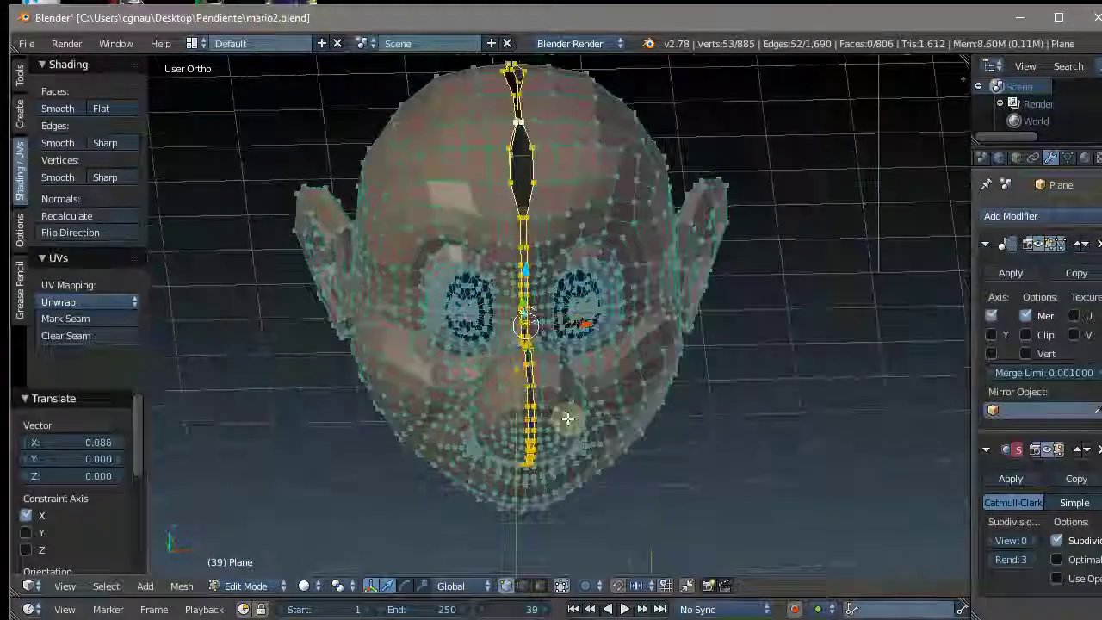
- Select the lip seam vertex and slide it 0.057 along X toward the seam
scroll(567, 413, "up", 4)
scroll(517, 465, "down", 6)
scroll(499, 376, "up", 7)
scroll(466, 368, "up", 1)
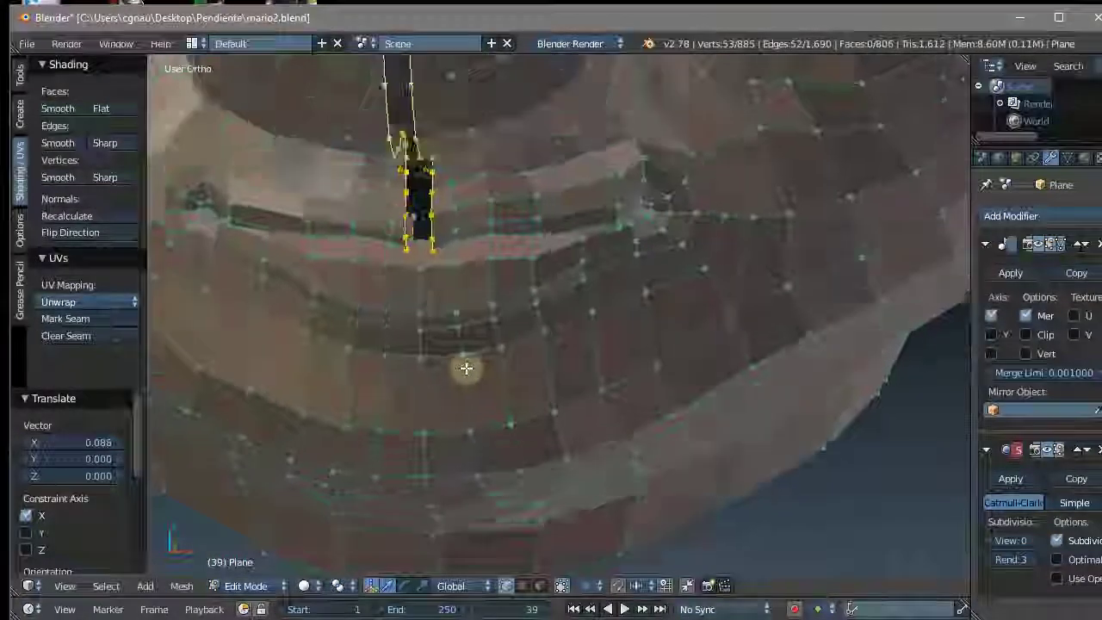
scroll(468, 332, "down", 2)
scroll(460, 356, "up", 2)
right_click(460, 356)
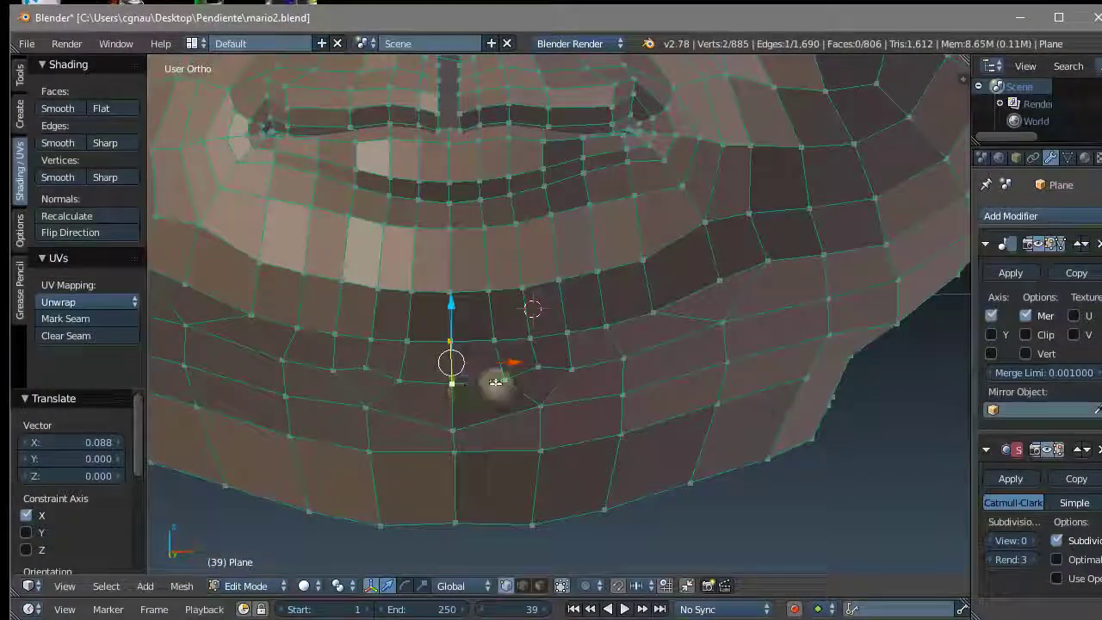
mouse_move(499, 367)
left_mouse_down()
mouse_move(527, 368)
mouse_move(515, 368)
left_mouse_up()
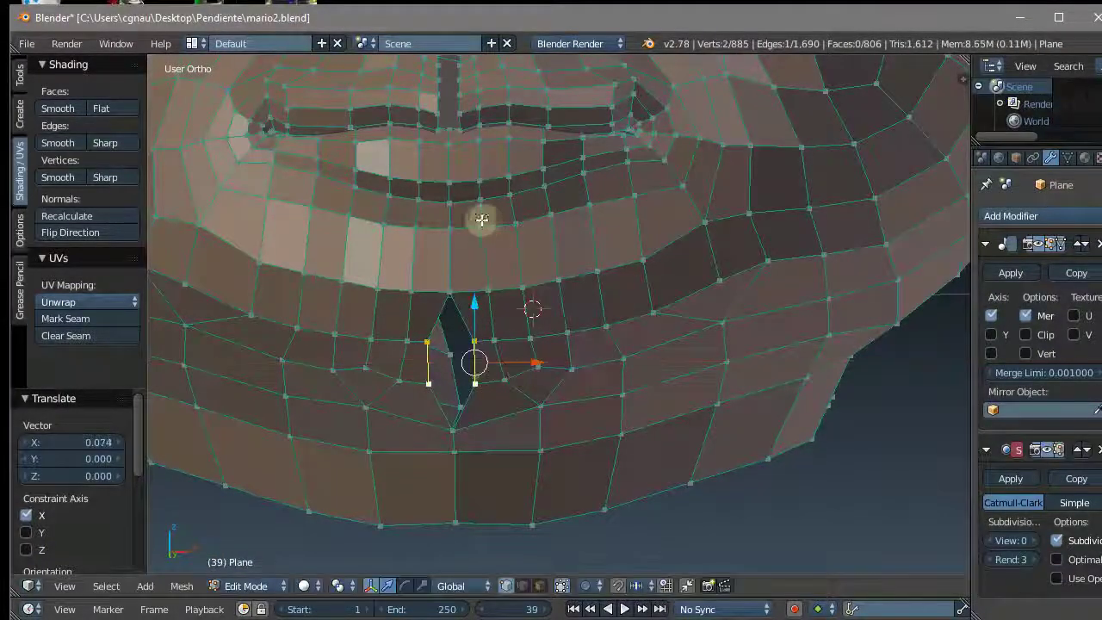
left_click_drag(480, 207, 497, 206)
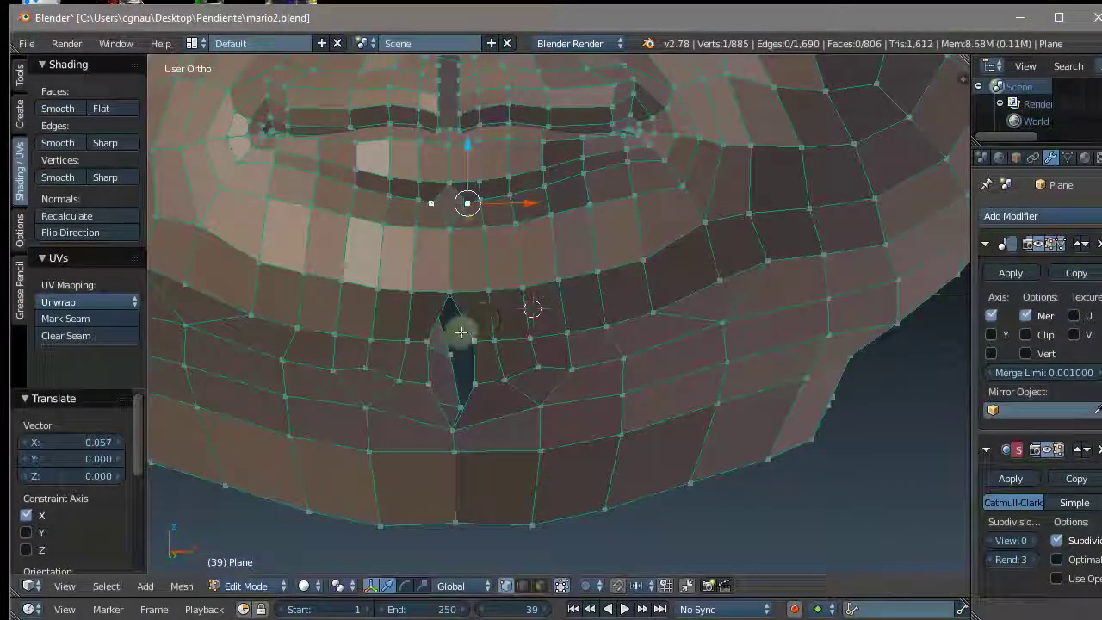
- Orbit and zoom around the head to inspect the remaining gap along the seam
scroll(463, 321, "down", 5)
scroll(457, 323, "up", 4)
scroll(444, 326, "up", 2)
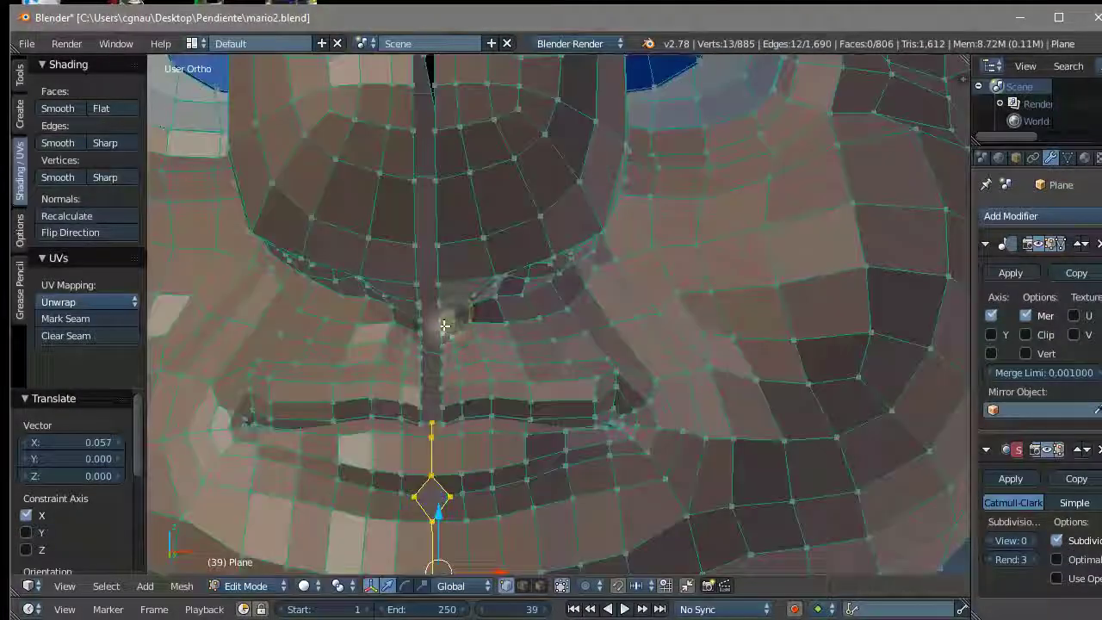
scroll(443, 327, "down", 1)
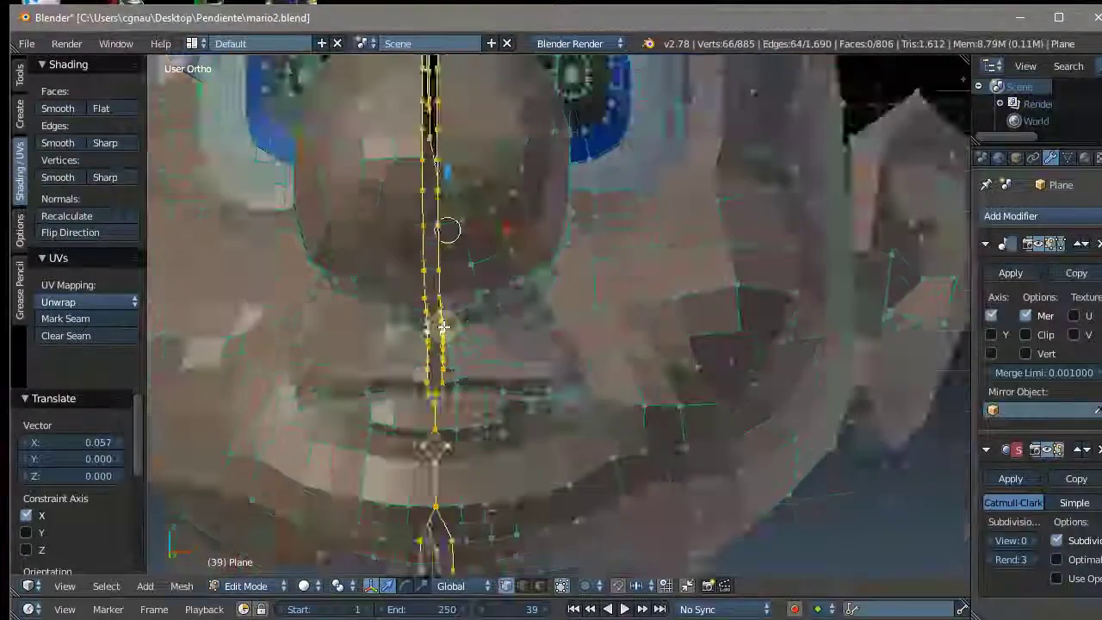
scroll(440, 315, "down", 3)
scroll(439, 297, "down", 3)
scroll(437, 288, "down", 1)
mouse_move(436, 288)
middle_mouse_down()
mouse_move(446, 461)
mouse_move(444, 326)
middle_mouse_up()
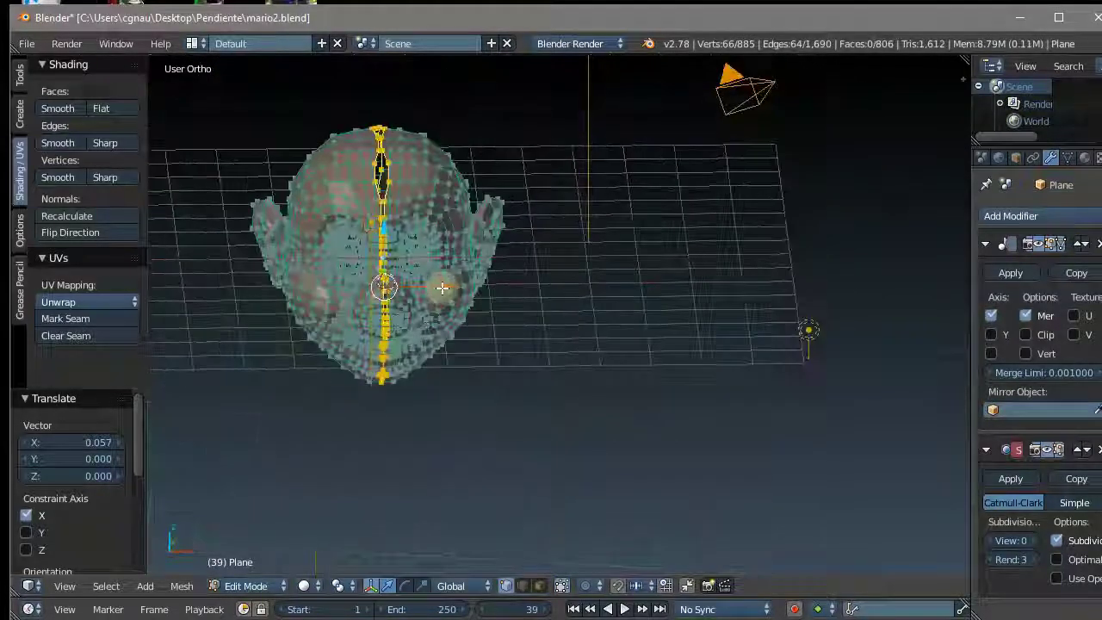
scroll(443, 319, "up", 4)
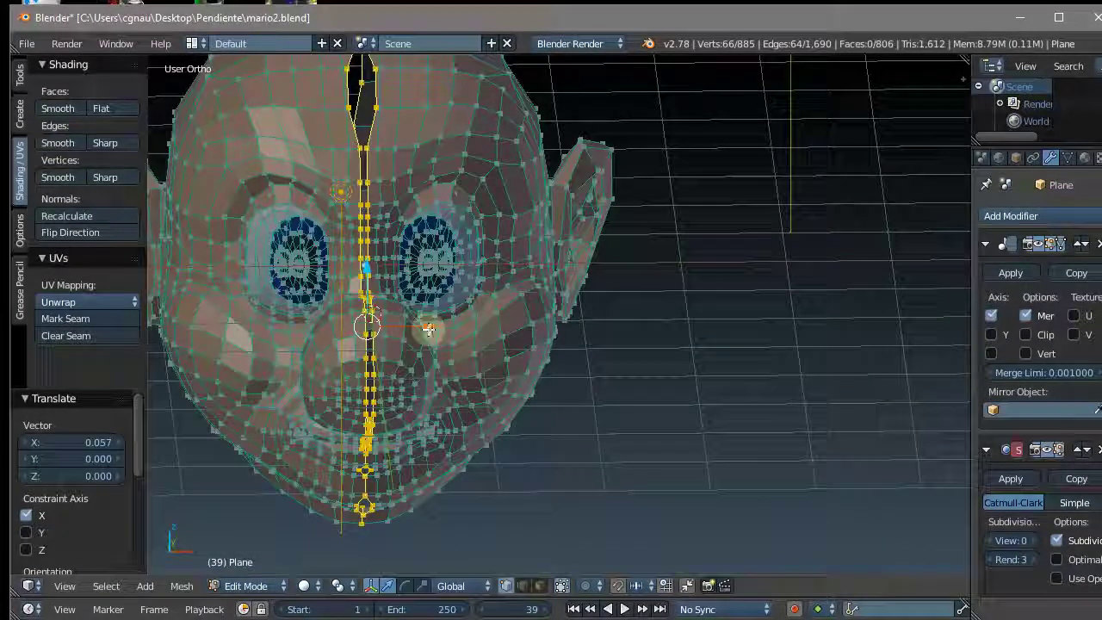
mouse_move(187, 548)
middle_mouse_down()
mouse_move(419, 450)
mouse_move(715, 446)
middle_mouse_up()
- Scale the selected seam vertices to 0 on X, flattening them into one line
key("s")
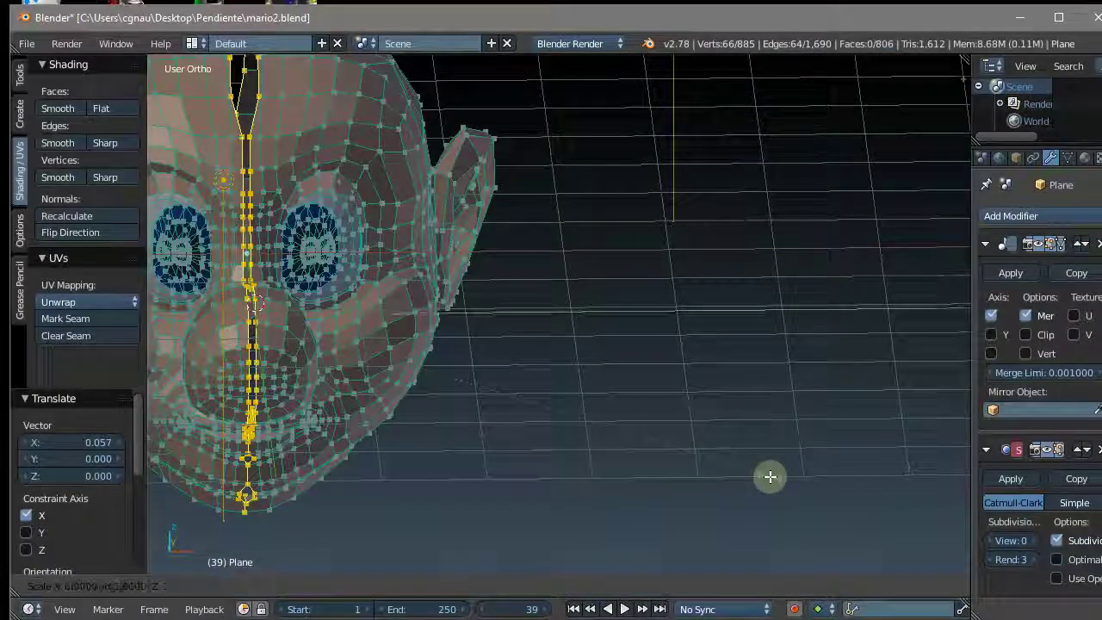
key("Return")
middle_click_drag(770, 476, 482, 422)
scroll(459, 416, "up", 3)
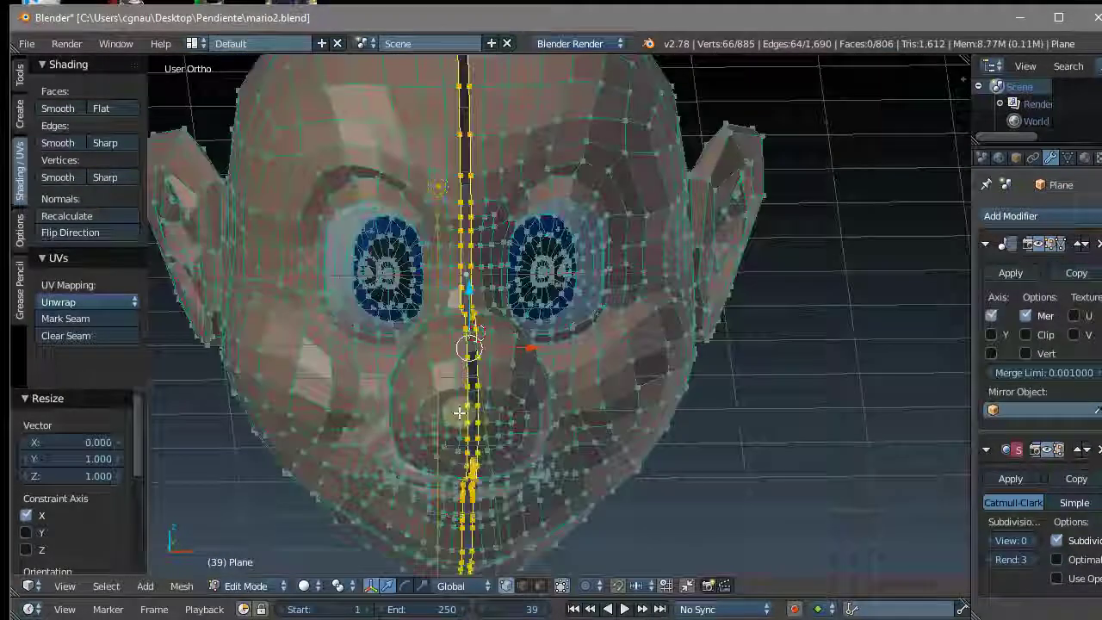
scroll(459, 416, "up", 3)
scroll(516, 319, "up", 4)
scroll(457, 258, "up", 6)
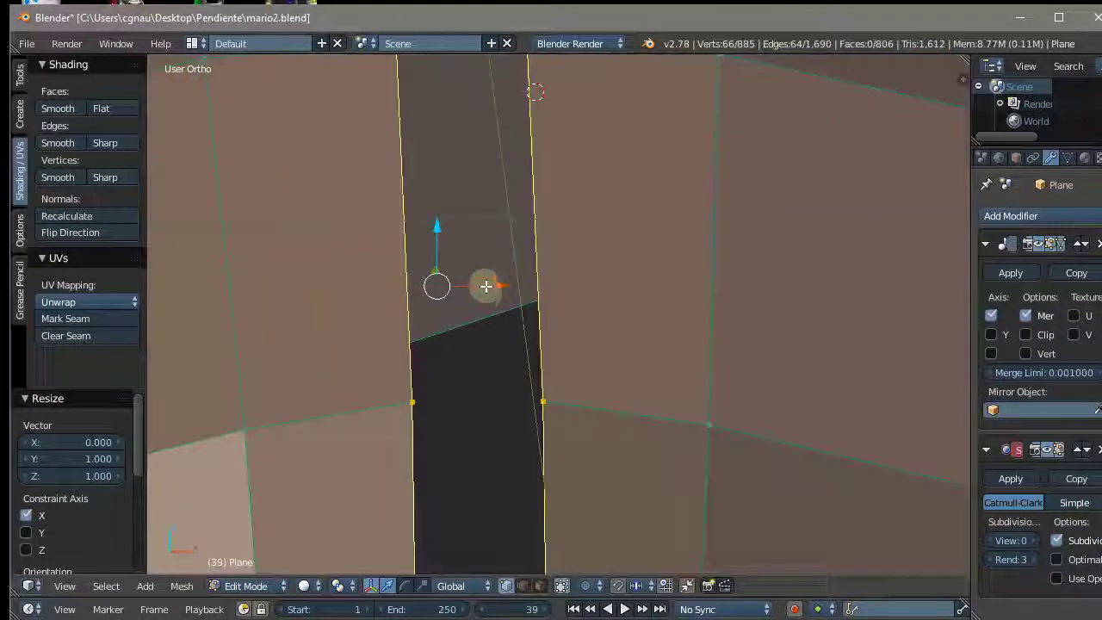
- Move the flattened seam line -0.001 along X onto the centre of the head
key("g")
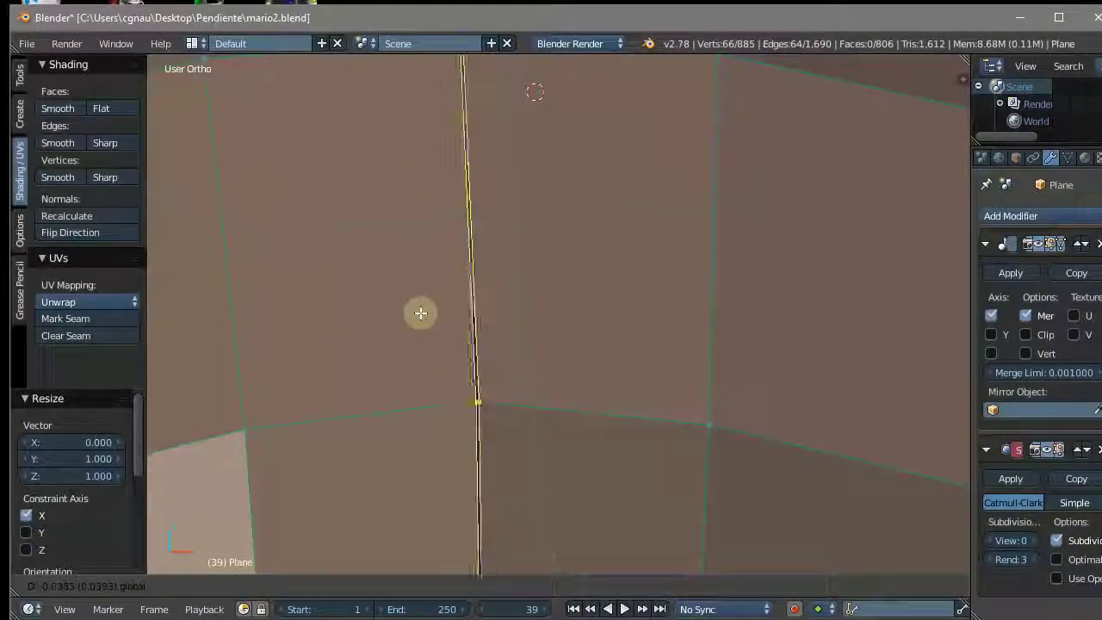
left_click(420, 312)
scroll(418, 280, "up", 1)
scroll(411, 287, "up", 2)
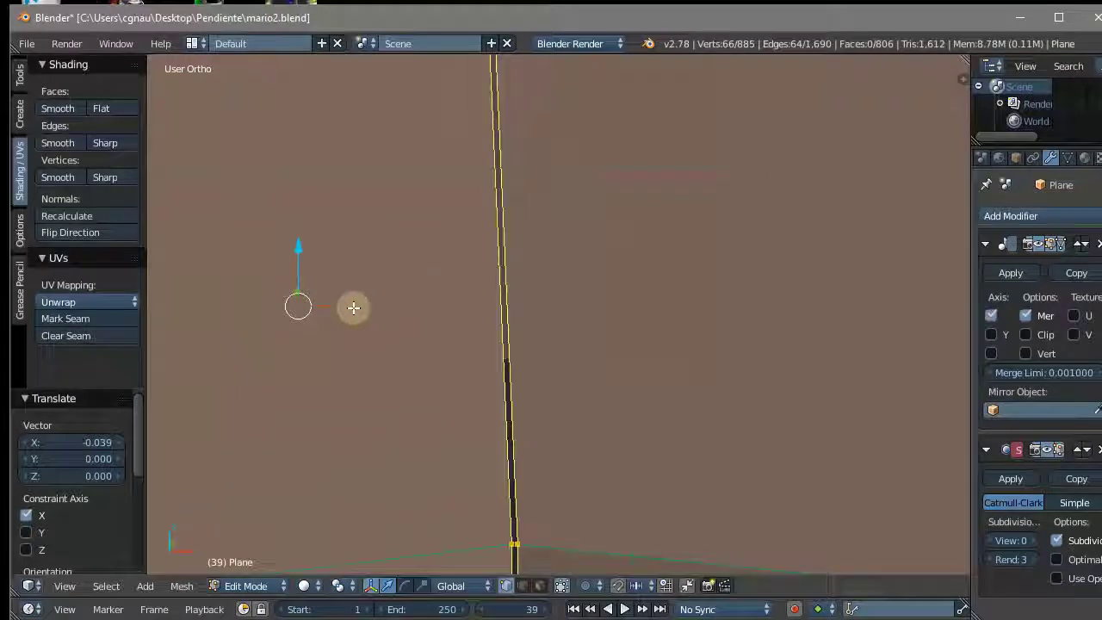
key("g")
left_click(445, 241)
scroll(457, 229, "down", 2)
scroll(472, 225, "down", 2)
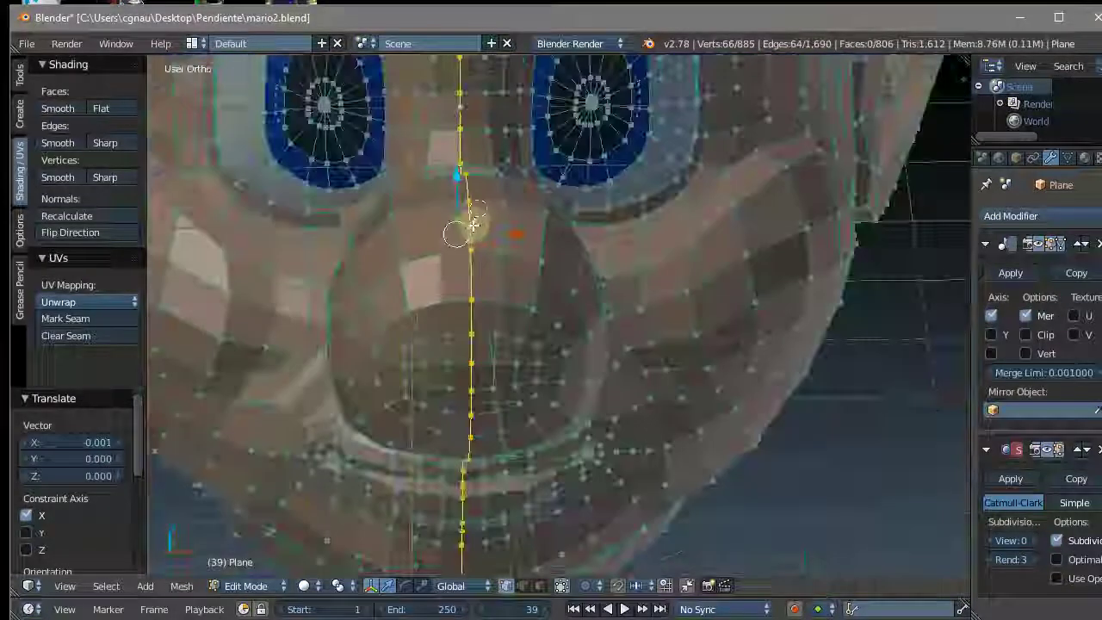
scroll(473, 225, "down", 4)
scroll(467, 402, "up", 3)
scroll(485, 319, "up", 3)
- Set the Subdivision Surface modifier's viewport level to 1
scroll(460, 445, "up", 1)
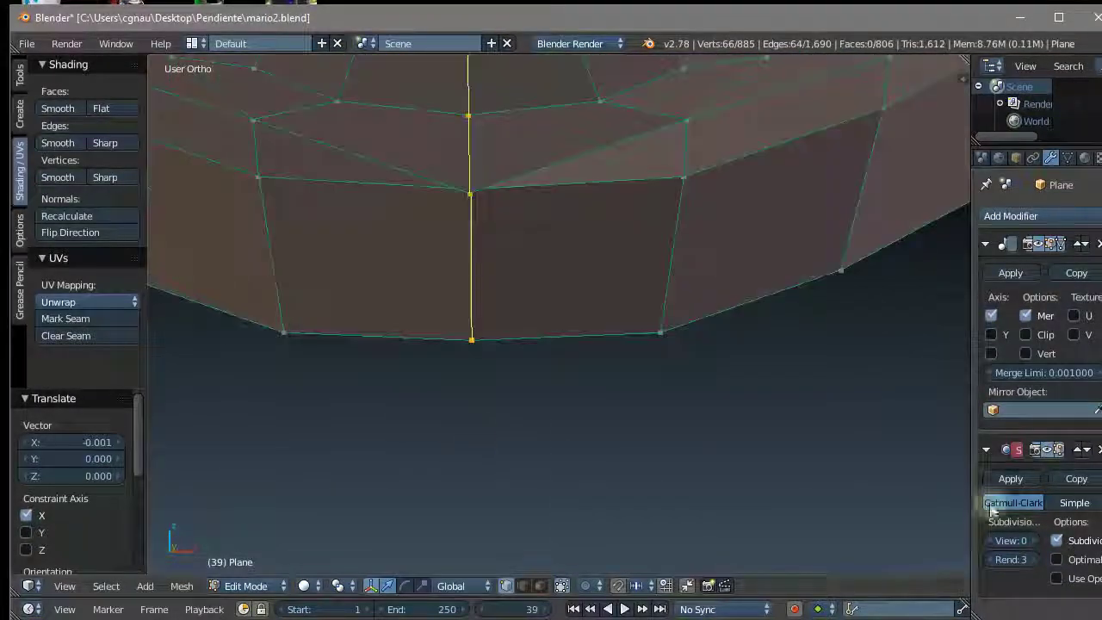
left_click(1027, 540)
scroll(460, 336, "up", 2)
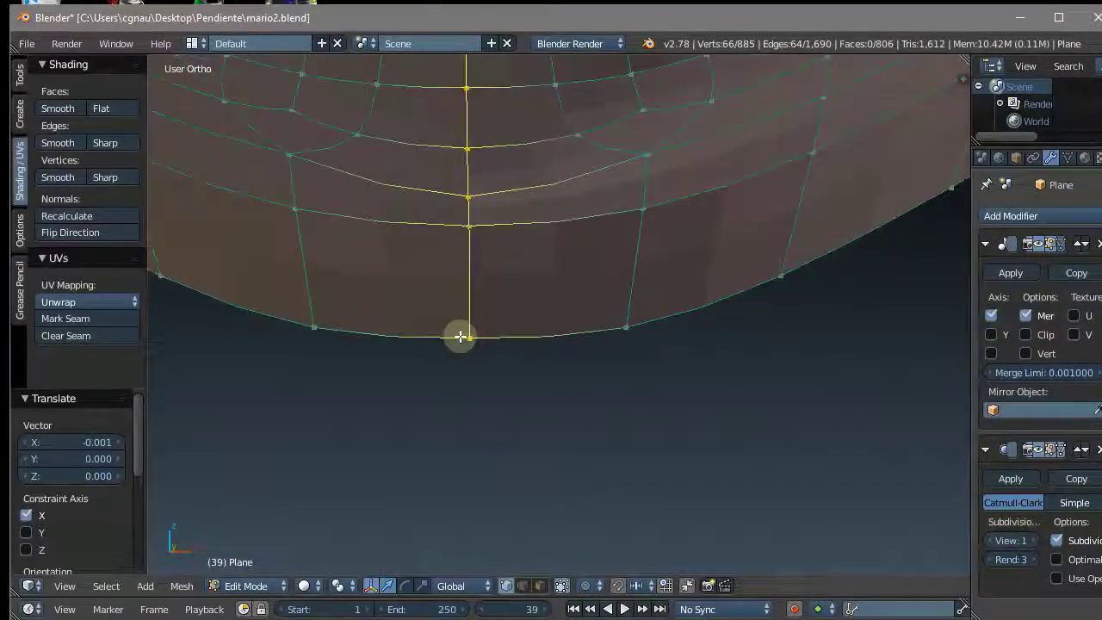
- Reposition the seam's bottom chin vertex, then view the head from above
key("g")
left_click(470, 359)
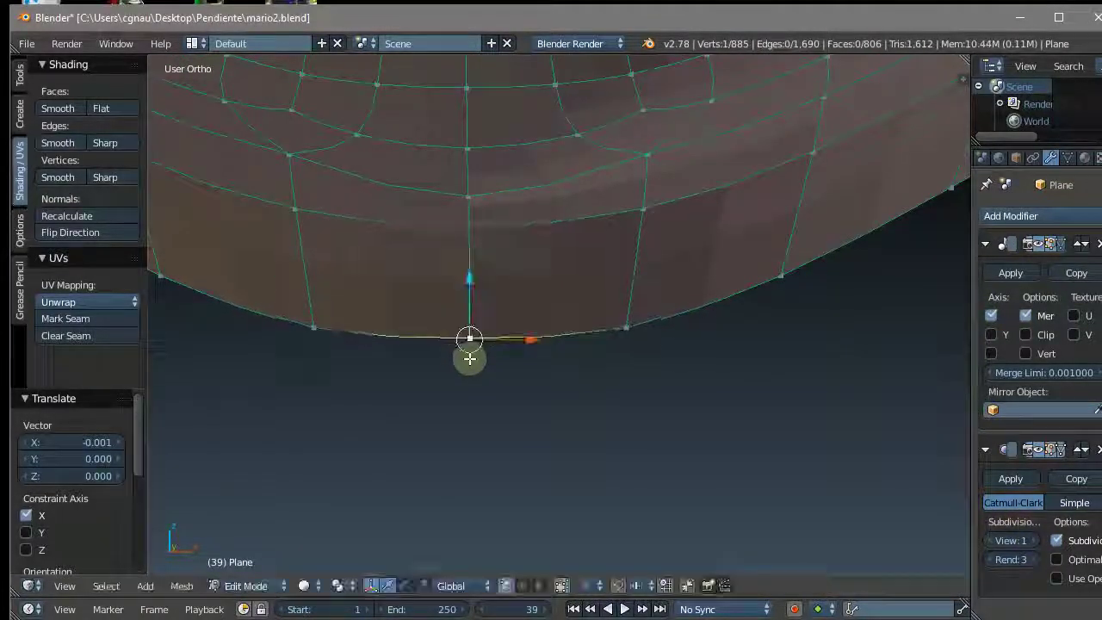
scroll(436, 406, "down", 3)
scroll(448, 374, "down", 4)
scroll(391, 288, "down", 2)
middle_click_drag(391, 288, 419, 401)
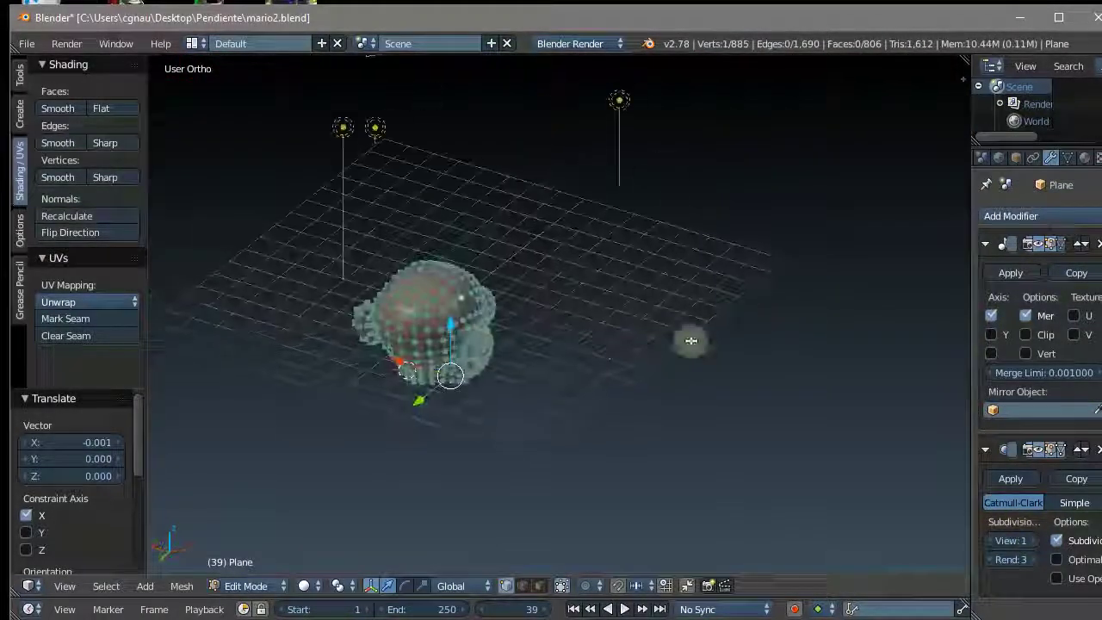
scroll(445, 371, "up", 3)
scroll(387, 433, "up", 2)
scroll(474, 383, "up", 2)
scroll(664, 369, "up", 2)
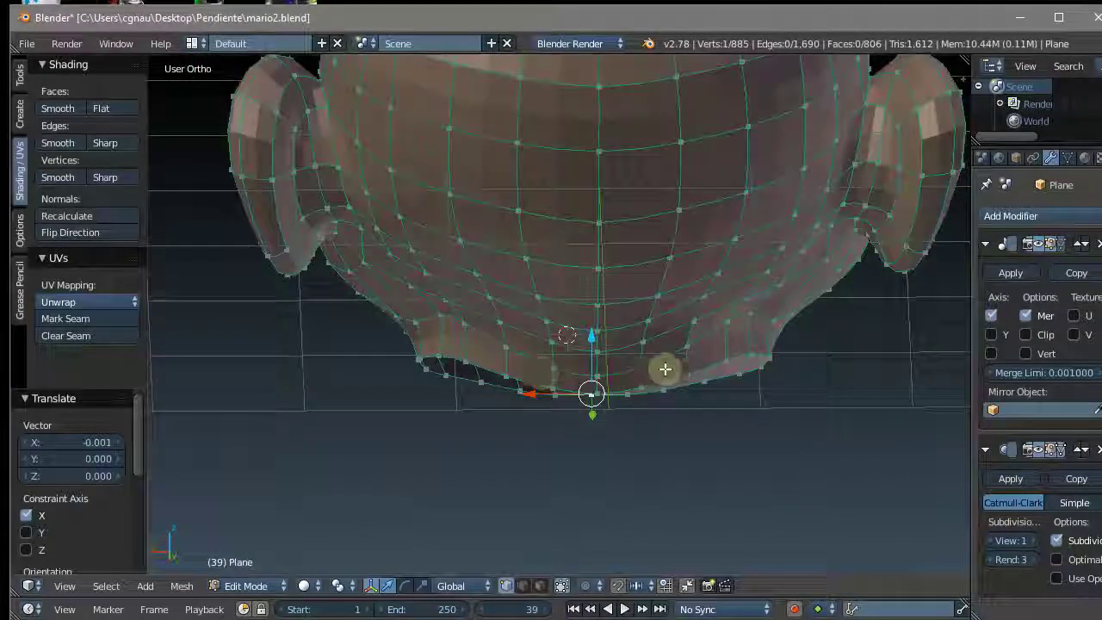
scroll(460, 381, "up", 2)
scroll(488, 398, "up", 2)
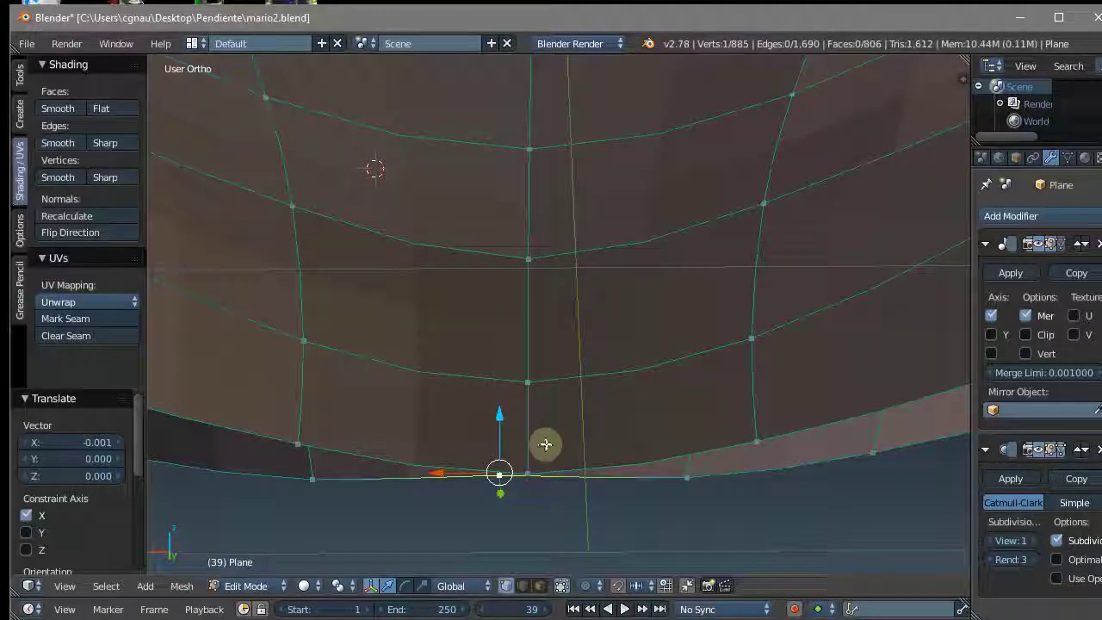
scroll(549, 432, "down", 2)
scroll(549, 432, "down", 3)
- Turn on Auto Keying with the red record button in the Timeline header
scroll(549, 433, "down", 2)
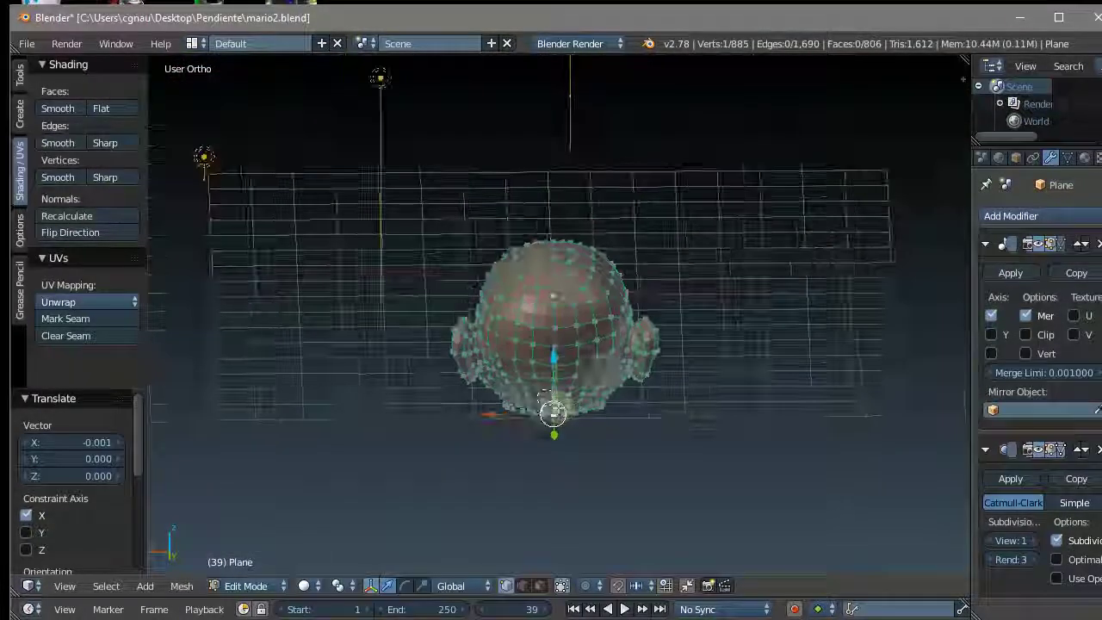
scroll(609, 318, "up", 2)
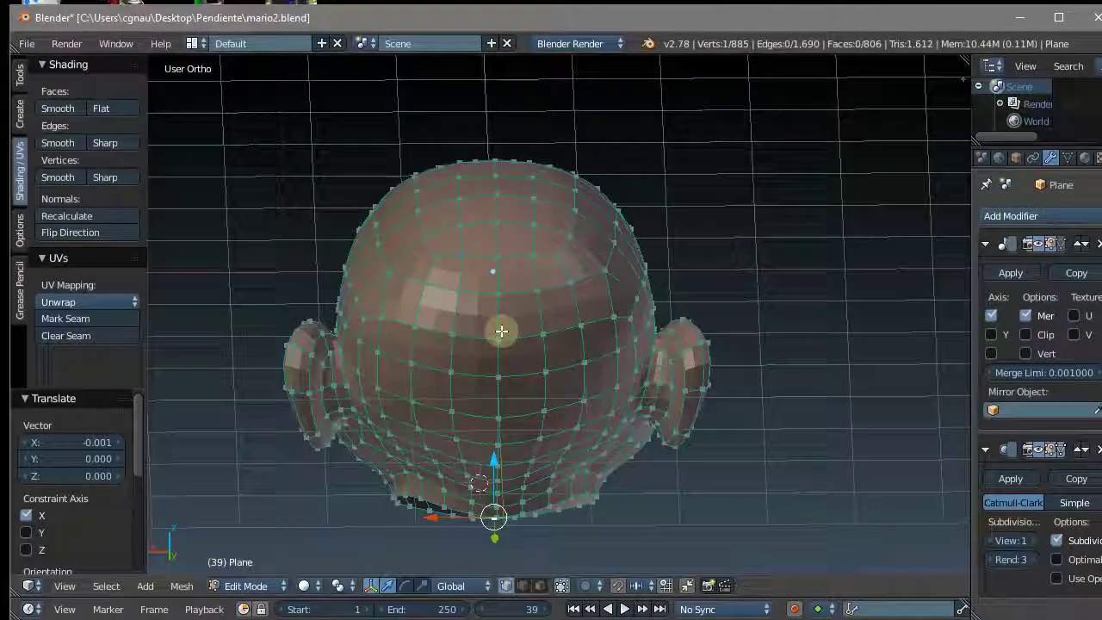
left_click(793, 610)
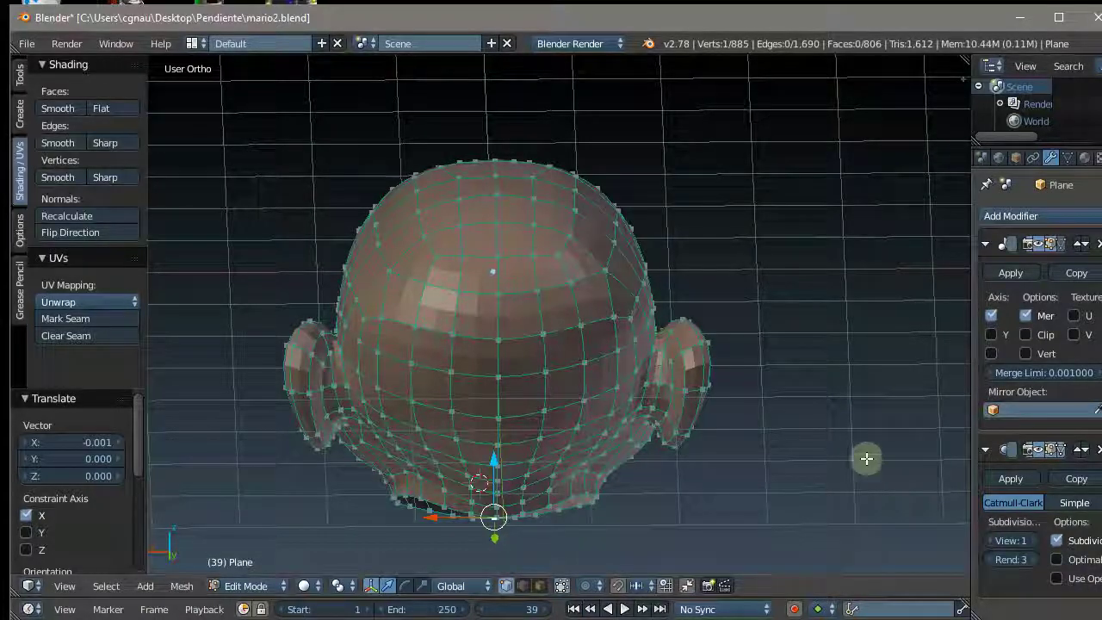
- Orbit to a higher angled view of the finished head with its closed seam
scroll(866, 458, "down", 4)
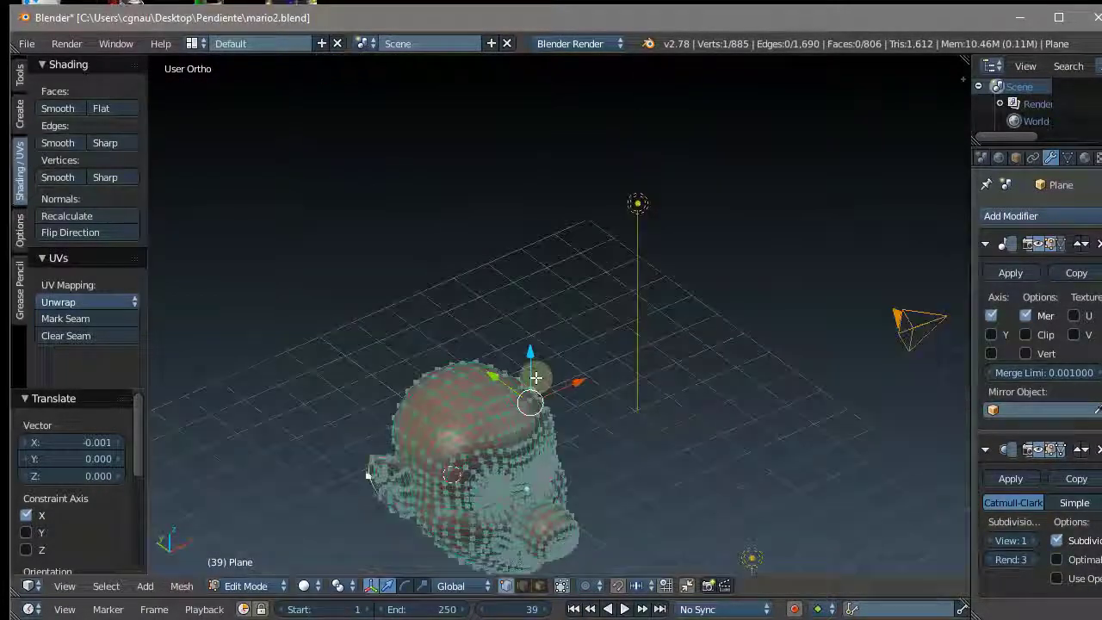
mouse_move(855, 357)
middle_mouse_down()
mouse_move(602, 405)
mouse_move(485, 341)
middle_mouse_up()
scroll(554, 388, "up", 5)
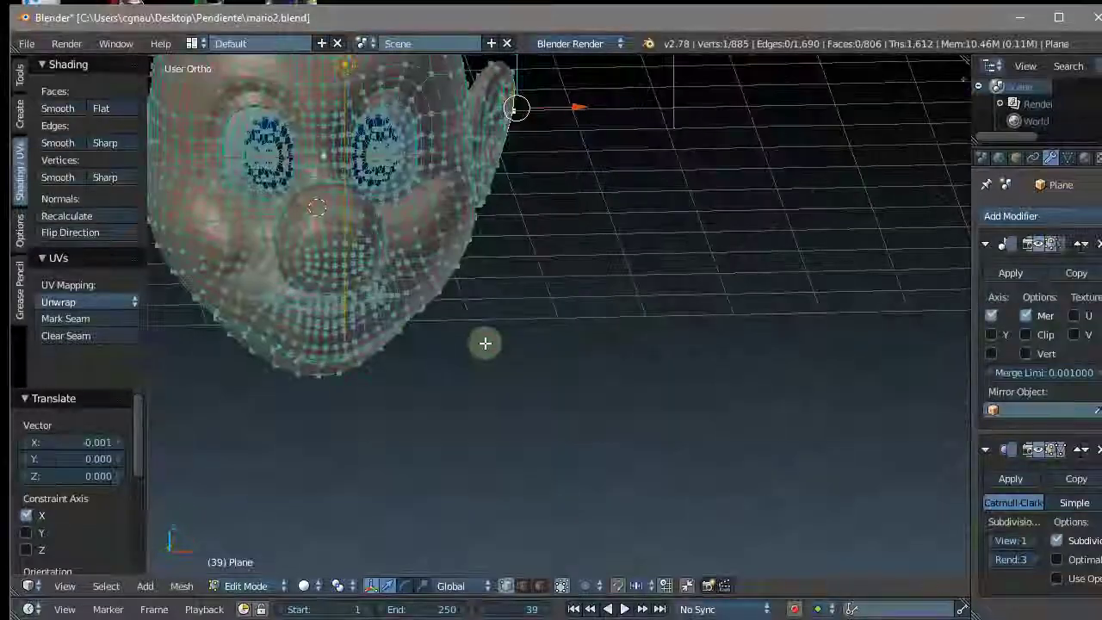
scroll(640, 393, "down", 4)
scroll(622, 345, "up", 4)
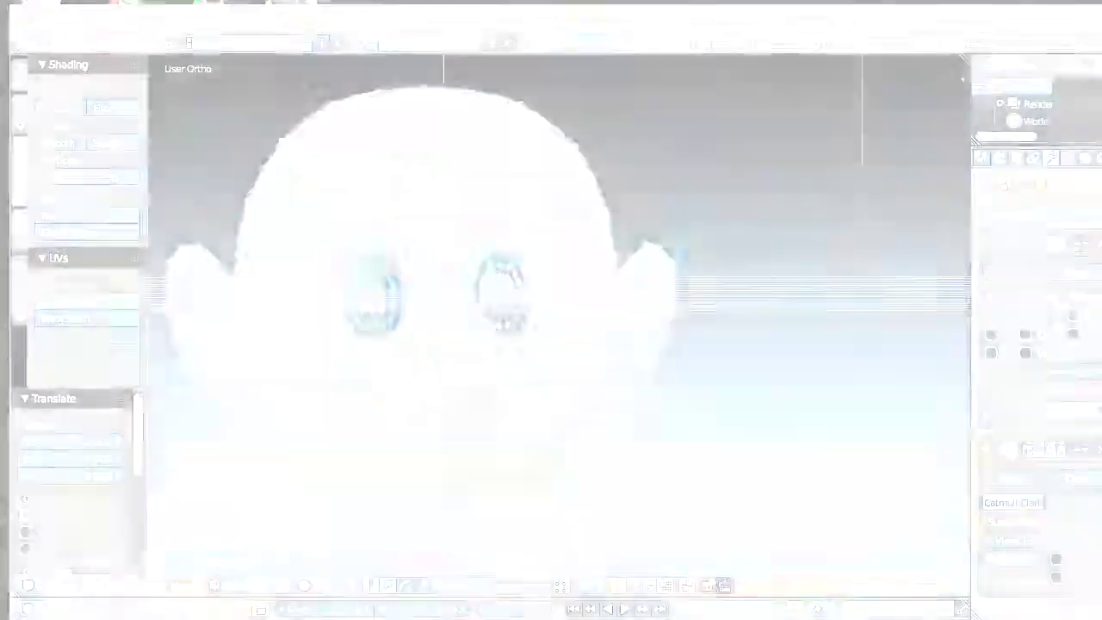